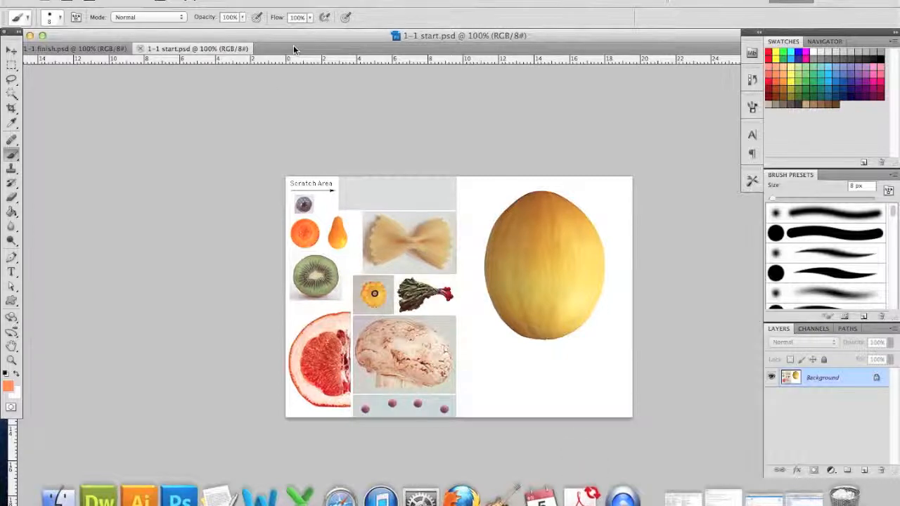
Switch to the untitled text document and read the Photoshop class notes through to the class assignment section.
{"action": "left_click", "coordinate": [213, 492]}
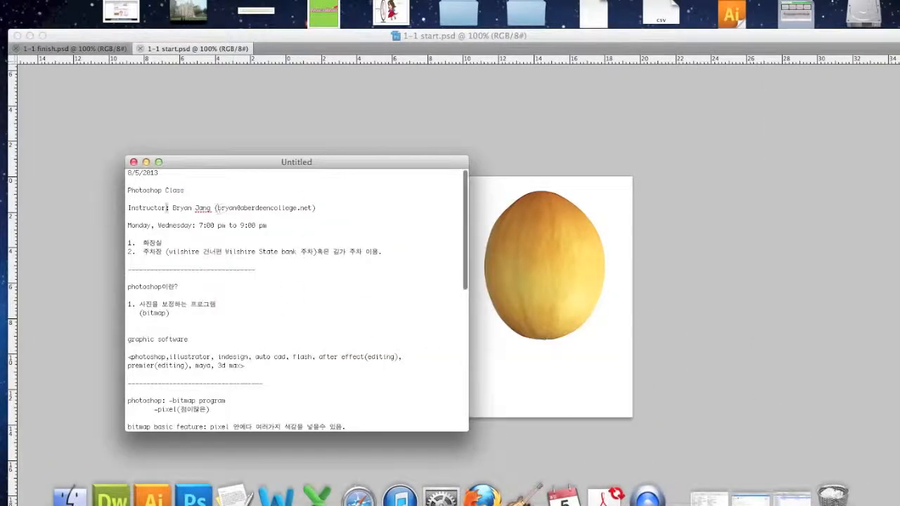
{"action": "scroll", "coordinate": [175, 199], "scroll_direction": "up", "scroll_amount": 1}
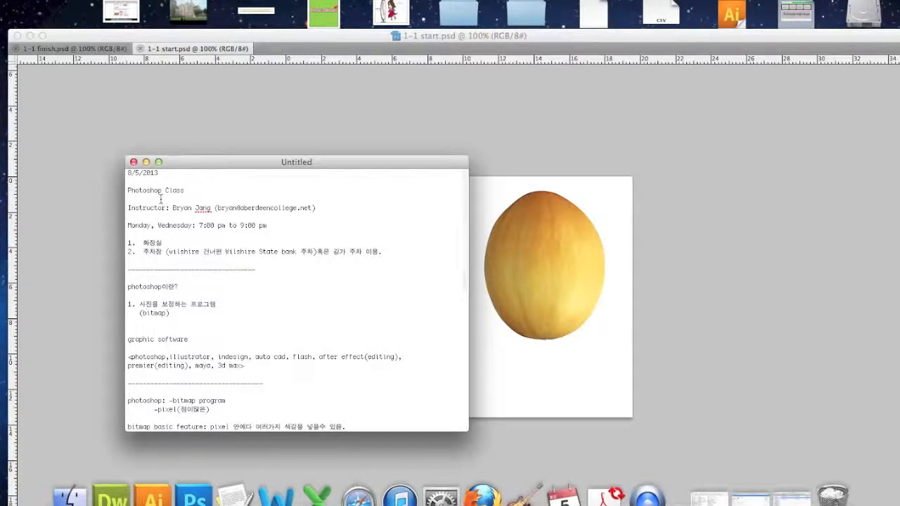
{"action": "scroll", "coordinate": [162, 232], "scroll_direction": "down", "scroll_amount": 2}
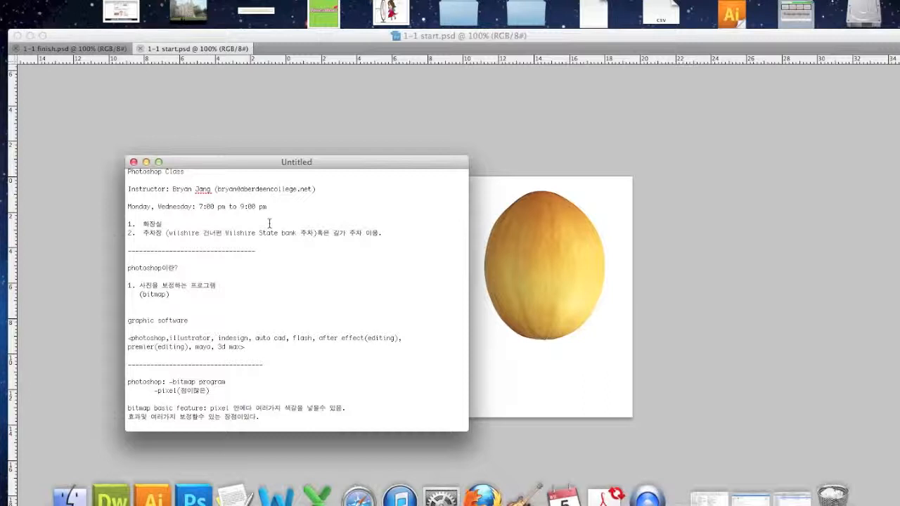
{"action": "scroll", "coordinate": [232, 241], "scroll_direction": "down", "scroll_amount": 3}
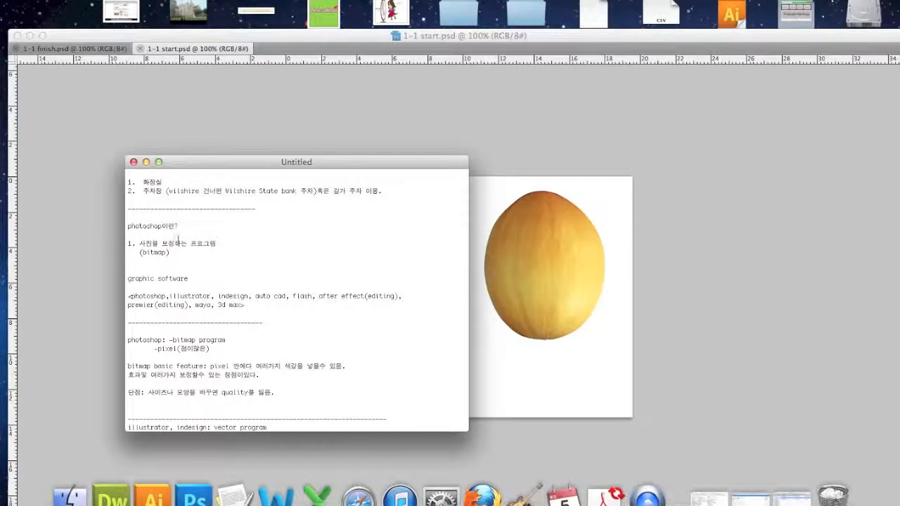
{"action": "scroll", "coordinate": [177, 239], "scroll_direction": "down", "scroll_amount": 3}
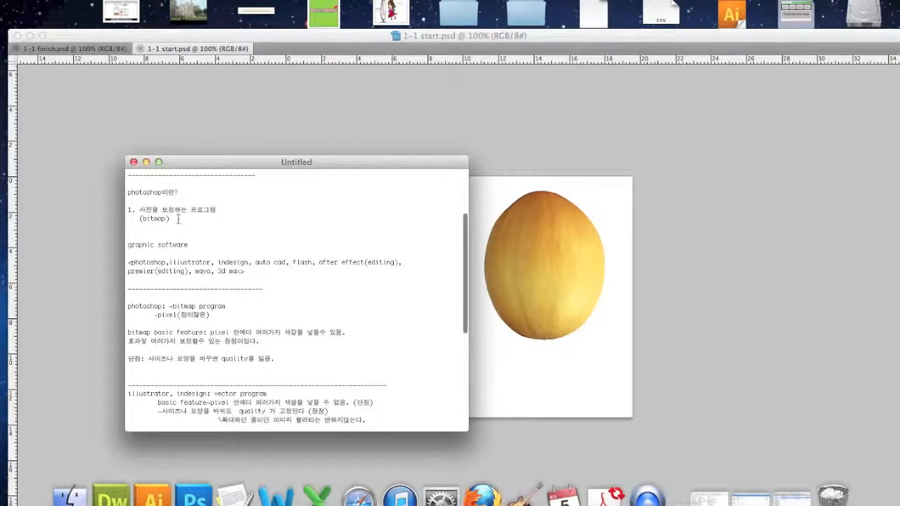
{"action": "scroll", "coordinate": [178, 214], "scroll_direction": "down", "scroll_amount": 1}
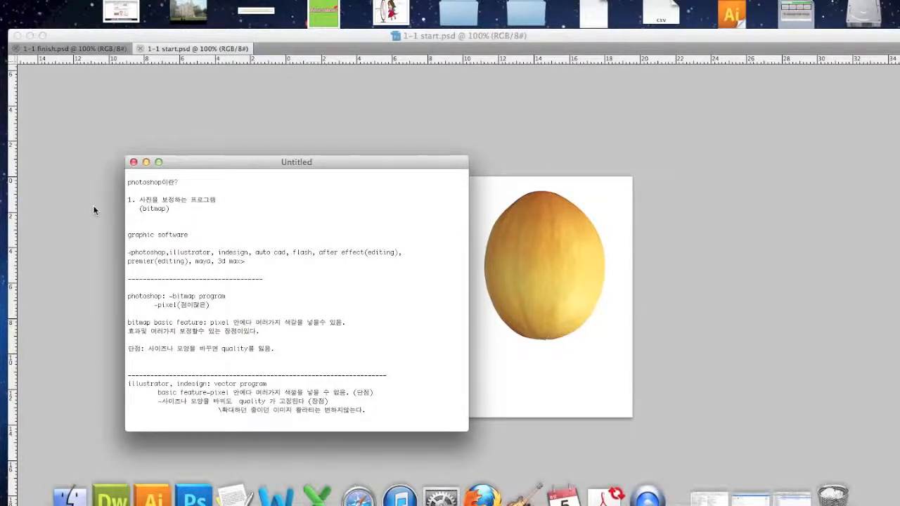
{"action": "scroll", "coordinate": [165, 253], "scroll_direction": "down", "scroll_amount": 3}
{"action": "scroll", "coordinate": [164, 253], "scroll_direction": "down", "scroll_amount": 3}
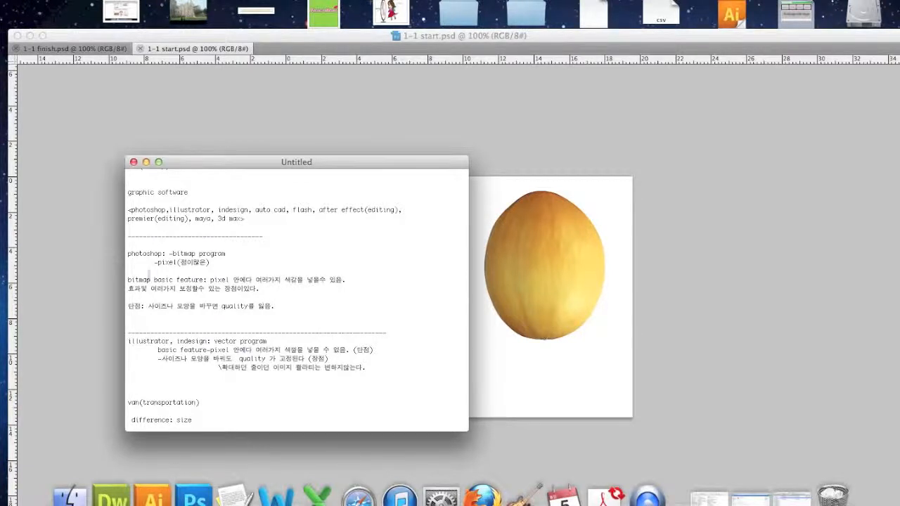
{"action": "scroll", "coordinate": [151, 277], "scroll_direction": "down", "scroll_amount": 3}
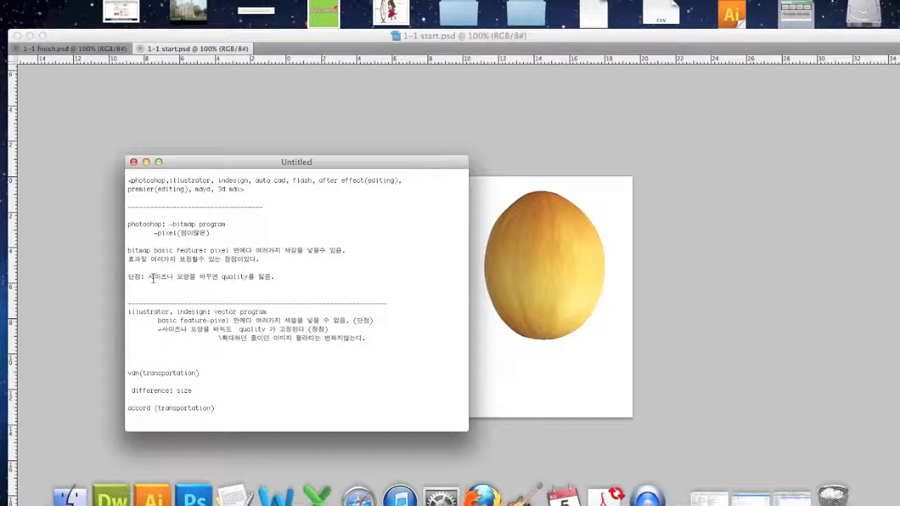
{"action": "scroll", "coordinate": [168, 360], "scroll_direction": "down", "scroll_amount": 3}
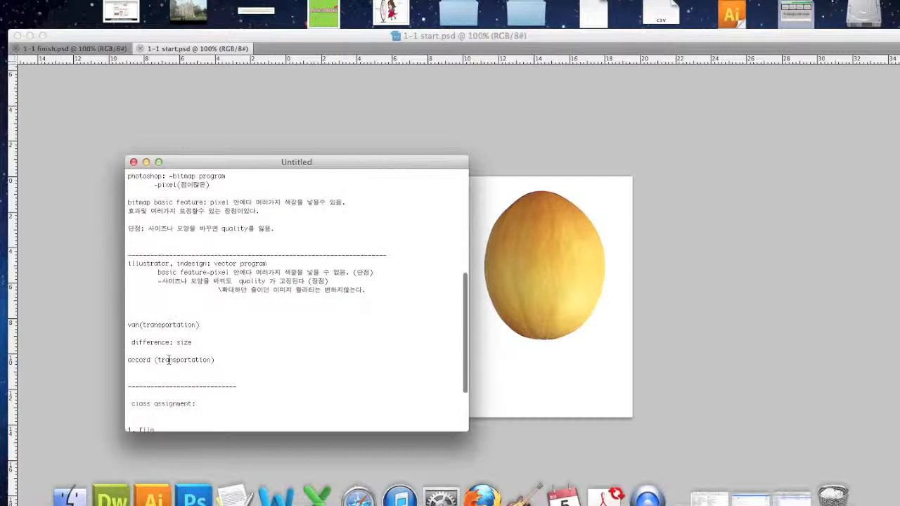
{"action": "scroll", "coordinate": [169, 360], "scroll_direction": "down", "scroll_amount": 3}
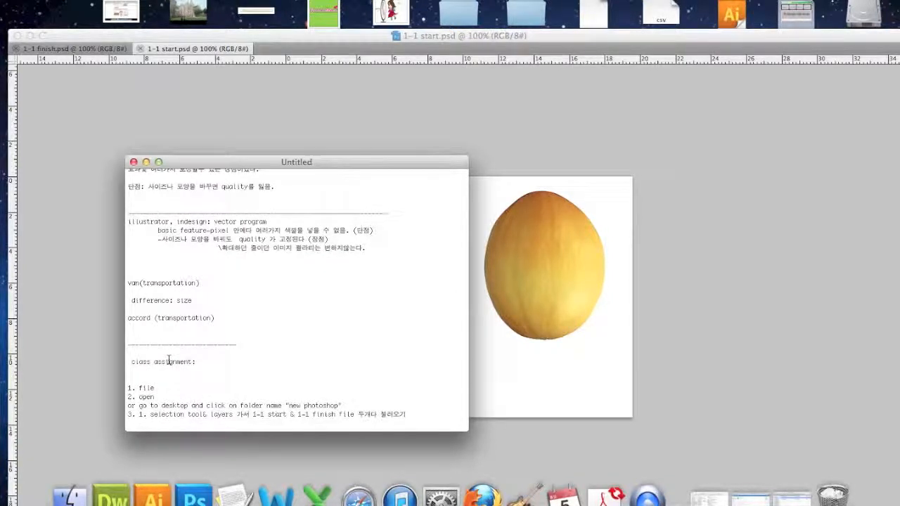
{"action": "scroll", "coordinate": [169, 360], "scroll_direction": "down", "scroll_amount": 2}
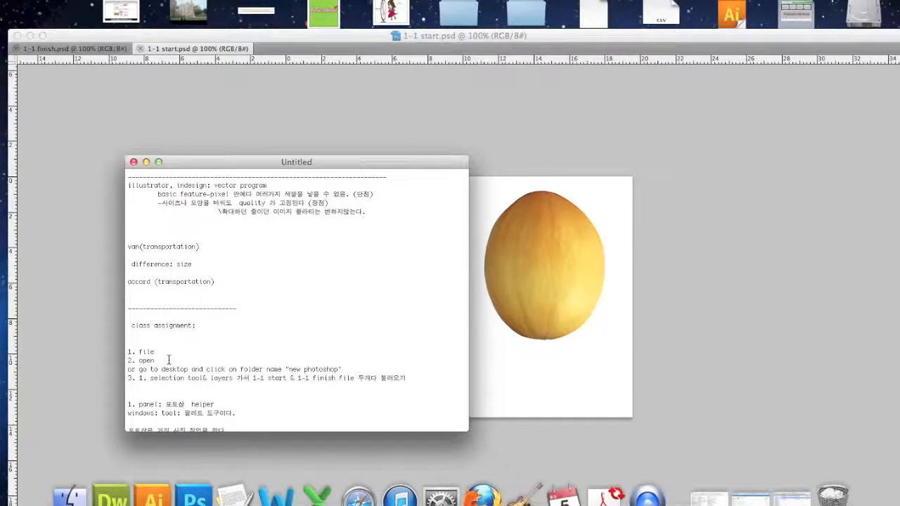
{"action": "scroll", "coordinate": [169, 360], "scroll_direction": "down", "scroll_amount": 1}
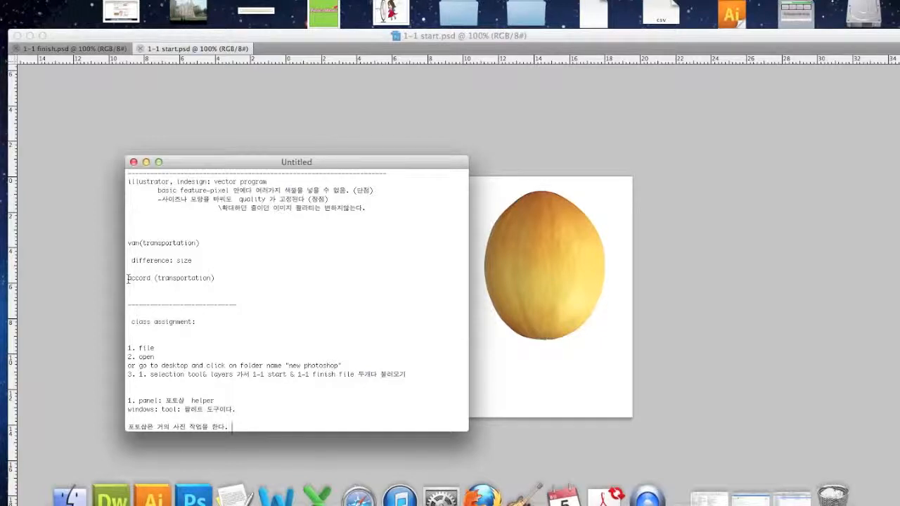
Review the notes comparing bitmap and vector programs again, from the class introduction down to the closing panel notes.
{"action": "scroll", "coordinate": [177, 277], "scroll_direction": "up", "scroll_amount": 5}
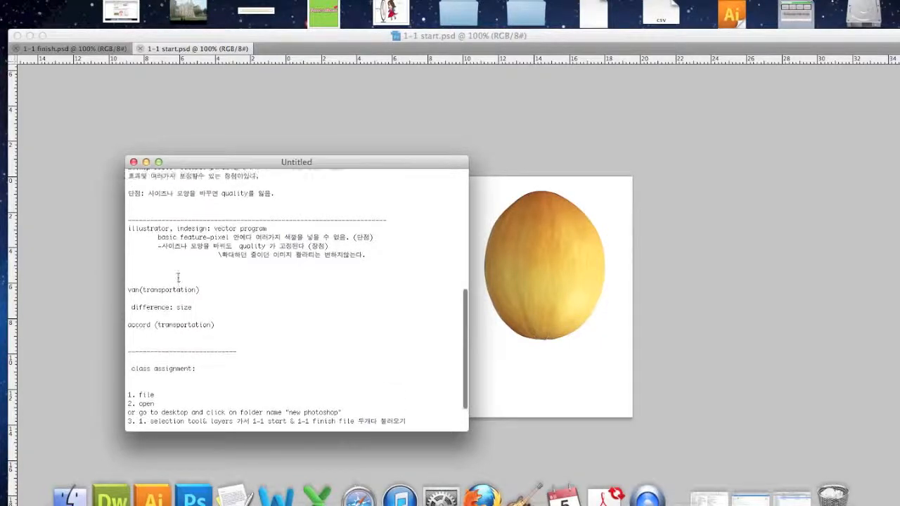
{"action": "scroll", "coordinate": [178, 277], "scroll_direction": "up", "scroll_amount": 3}
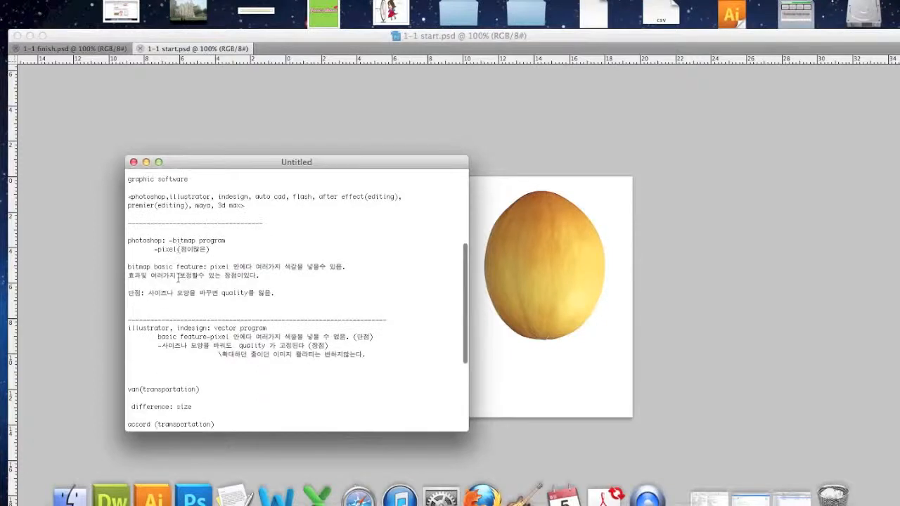
{"action": "scroll", "coordinate": [177, 277], "scroll_direction": "up", "scroll_amount": 3}
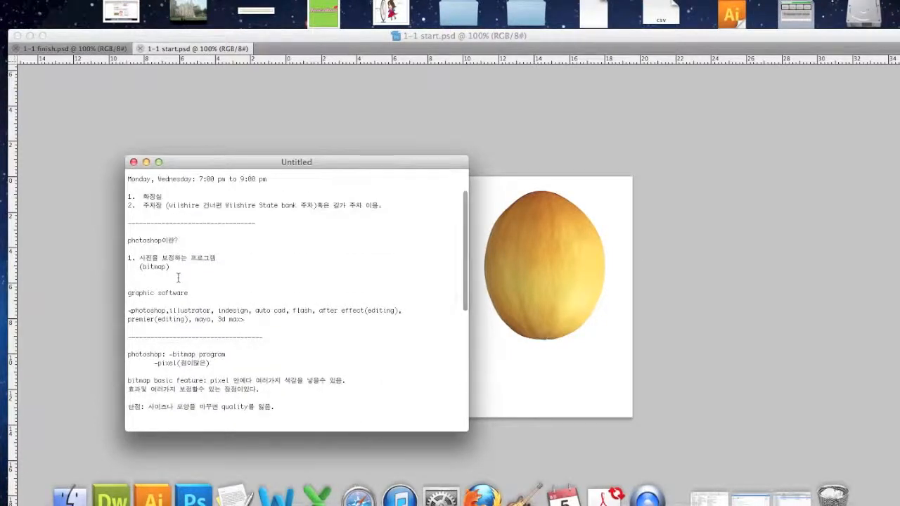
{"action": "scroll", "coordinate": [177, 277], "scroll_direction": "up", "scroll_amount": 2}
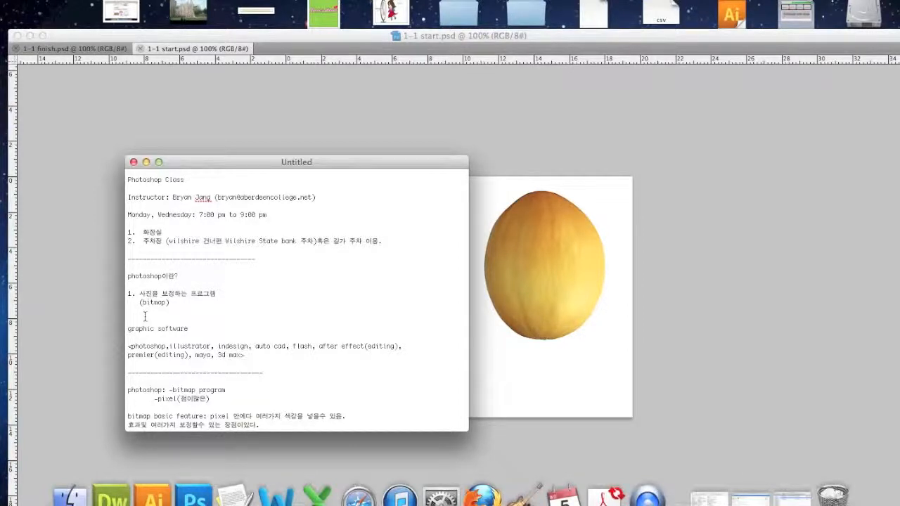
{"action": "scroll", "coordinate": [193, 291], "scroll_direction": "down", "scroll_amount": 1}
{"action": "scroll", "coordinate": [193, 291], "scroll_direction": "down", "scroll_amount": 5}
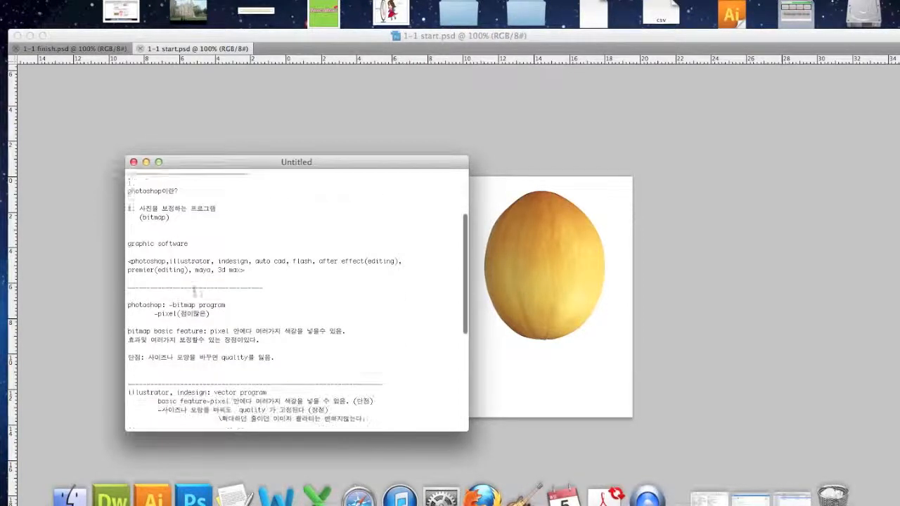
{"action": "scroll", "coordinate": [189, 295], "scroll_direction": "down", "scroll_amount": 3}
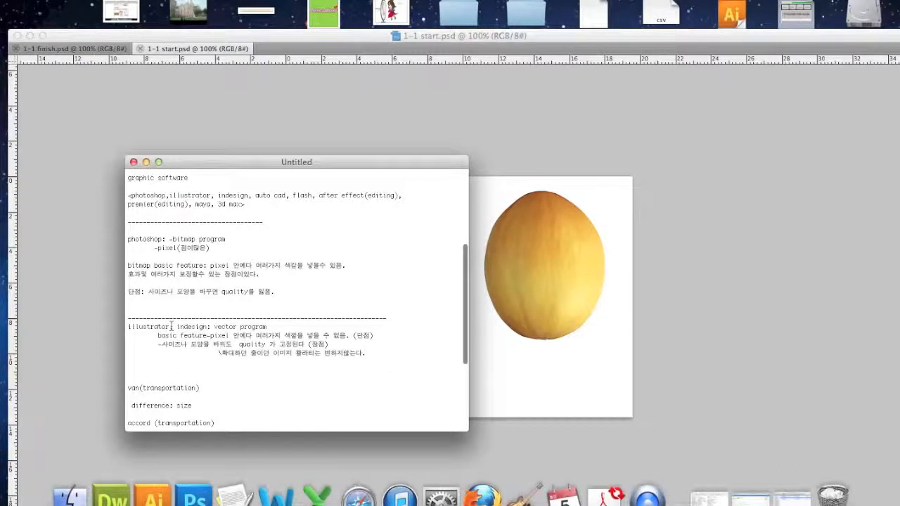
{"action": "scroll", "coordinate": [171, 326], "scroll_direction": "down", "scroll_amount": 1}
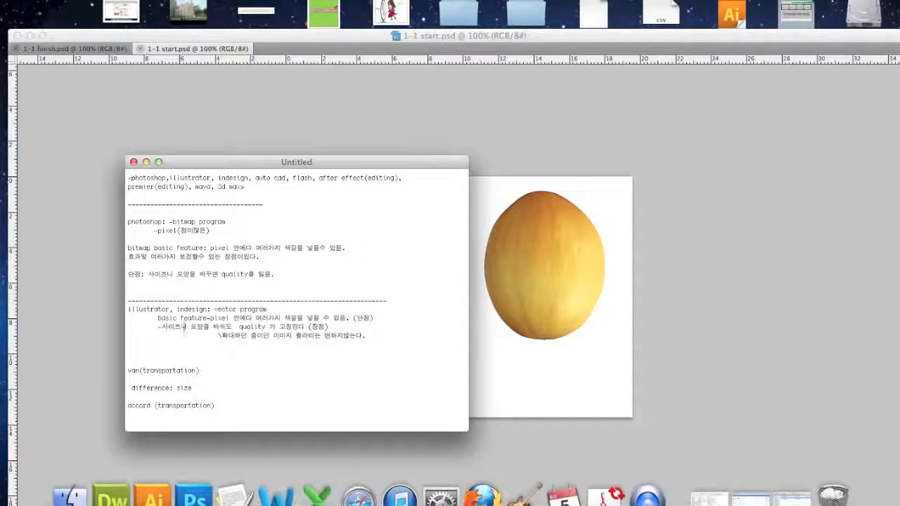
{"action": "scroll", "coordinate": [184, 328], "scroll_direction": "down", "scroll_amount": 7}
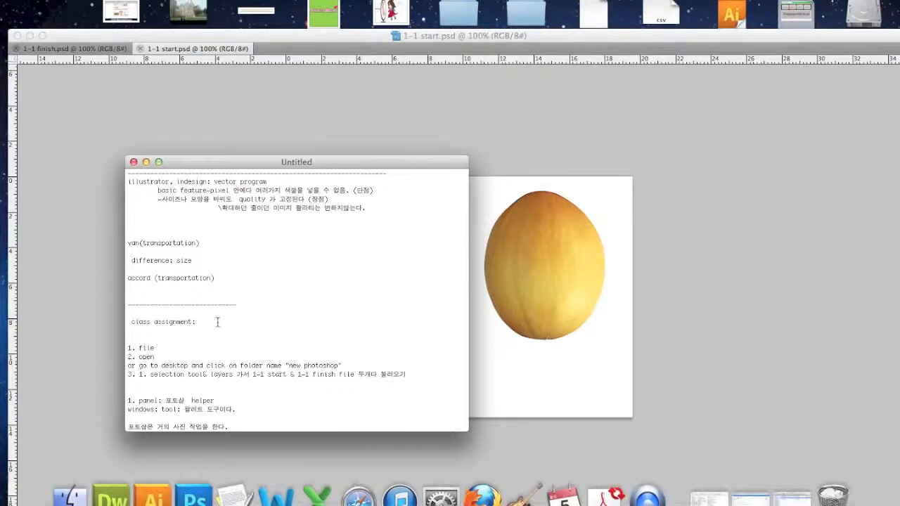
{"action": "scroll", "coordinate": [217, 320], "scroll_direction": "down", "scroll_amount": 1}
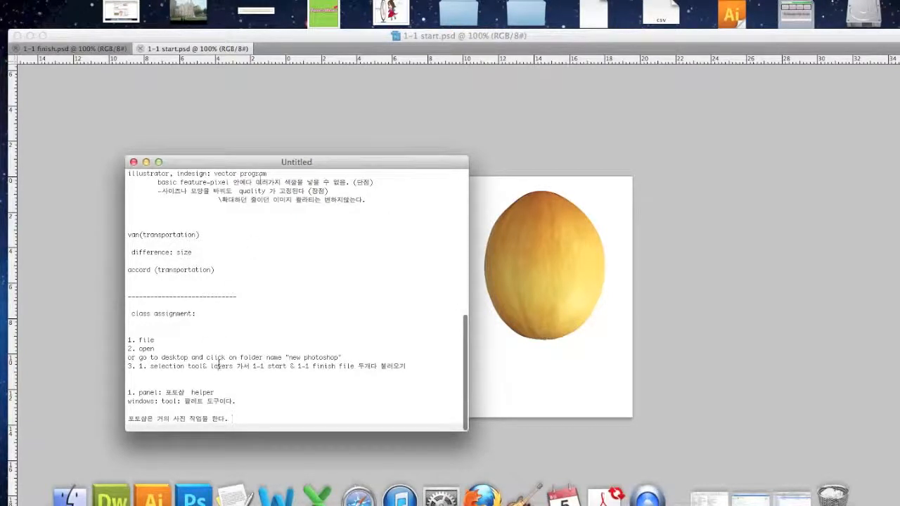
{"action": "scroll", "coordinate": [263, 176], "scroll_direction": "up", "scroll_amount": 1}
Switch back to Photoshop and compare the finished fruit face in 1-1 finish.psd with the source pieces in 1-1 start.psd.
{"action": "left_click", "coordinate": [302, 103]}
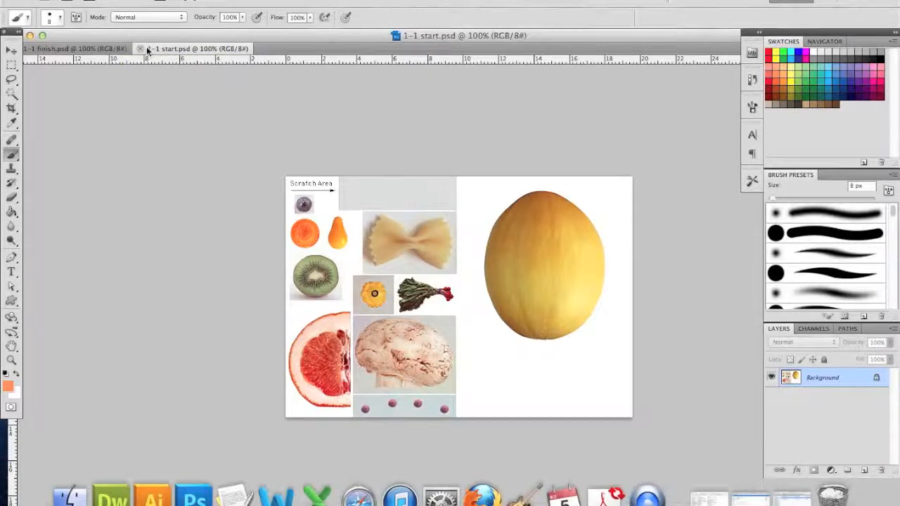
{"action": "left_click", "coordinate": [87, 49]}
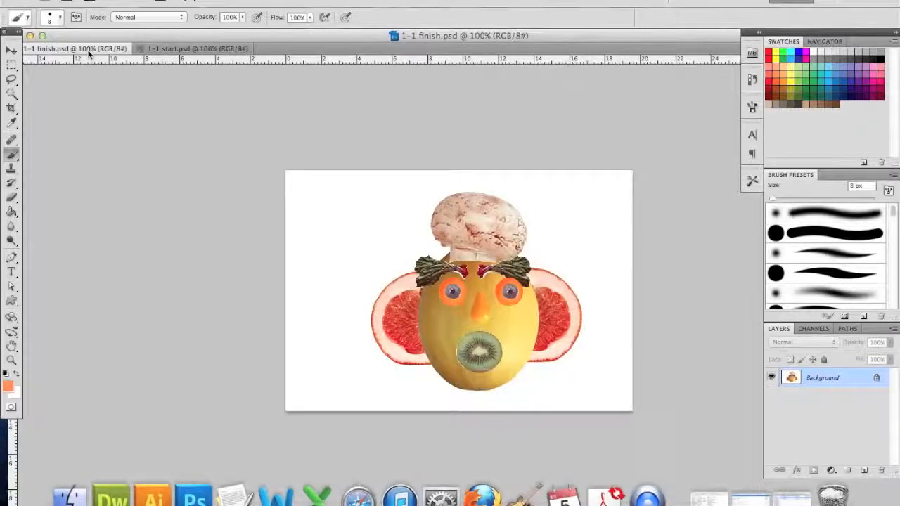
{"action": "left_click", "coordinate": [161, 48]}
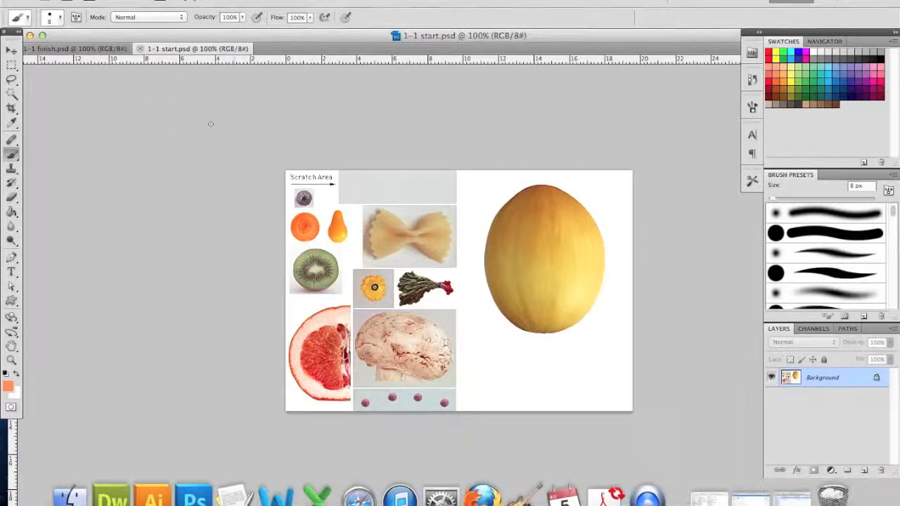
{"action": "left_click", "coordinate": [97, 49]}
{"action": "left_click", "coordinate": [158, 47]}
{"action": "left_click", "coordinate": [96, 48]}
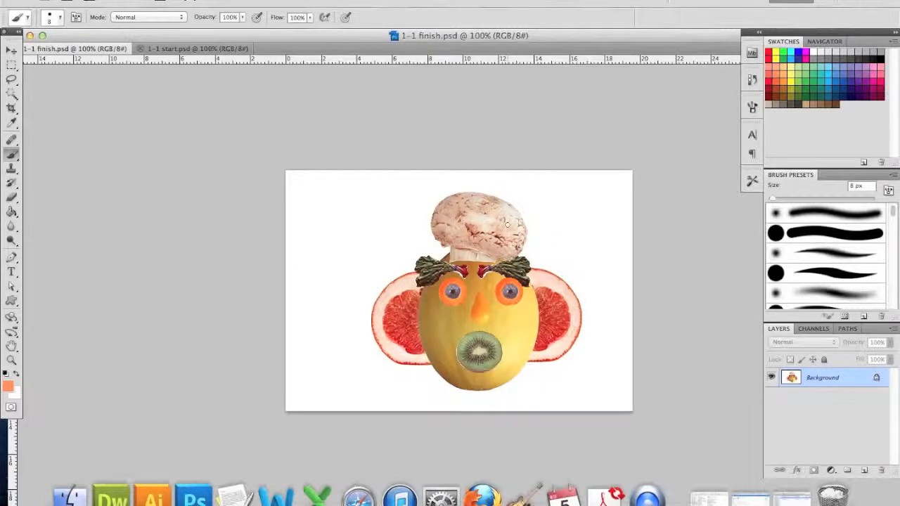
{"action": "left_click", "coordinate": [204, 50]}
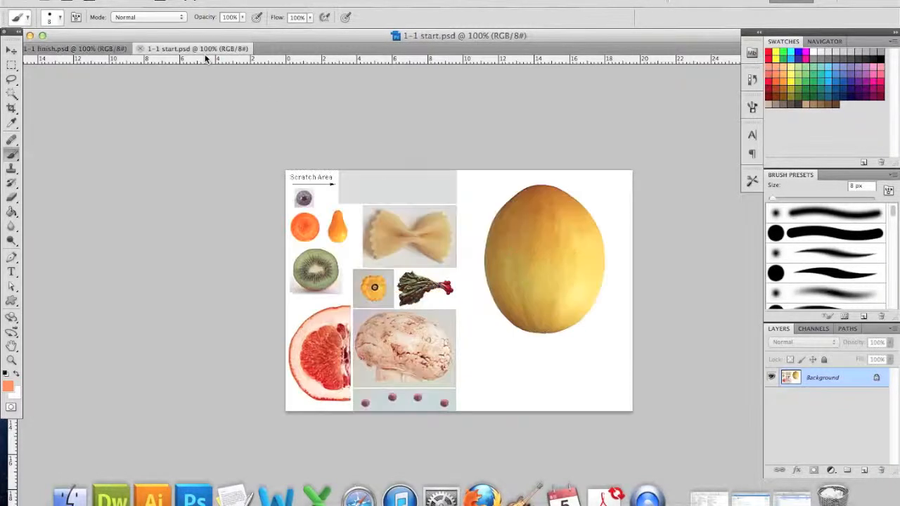
Check the class assignment and panel notes in the text document, and return to 1-1 start.psd in Photoshop.
{"action": "left_click", "coordinate": [237, 478]}
{"action": "scroll", "coordinate": [281, 346], "scroll_direction": "down", "scroll_amount": 1}
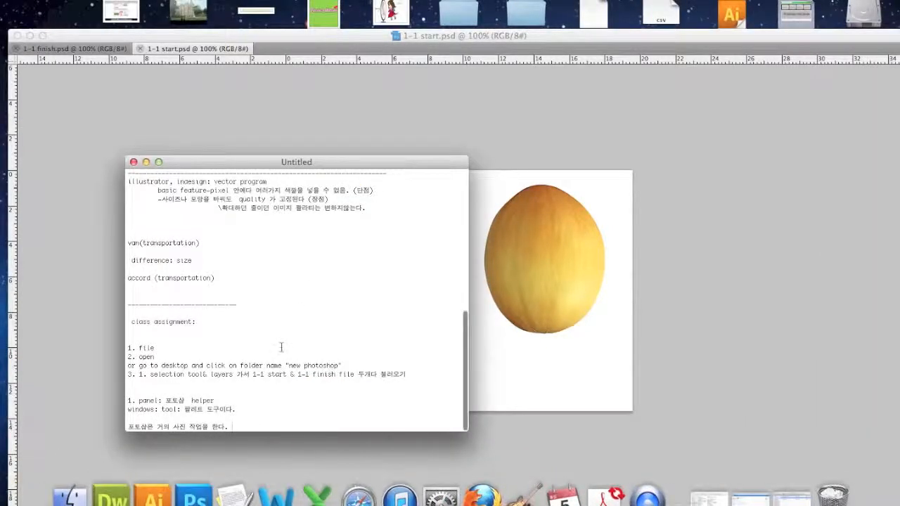
{"action": "scroll", "coordinate": [281, 347], "scroll_direction": "up", "scroll_amount": 1}
{"action": "left_click", "coordinate": [324, 135]}
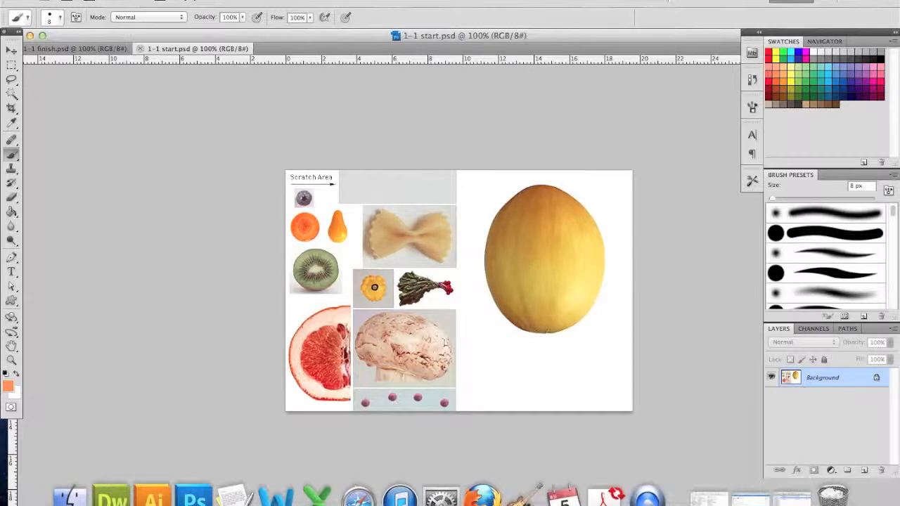
Hide the Tools panel and show it again.
{"action": "left_click", "coordinate": [402, 0]}
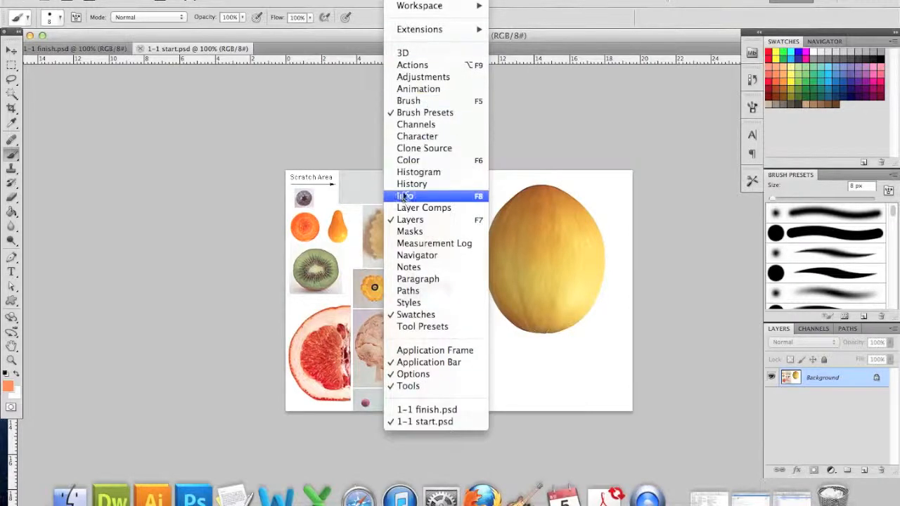
{"action": "left_click", "coordinate": [405, 387]}
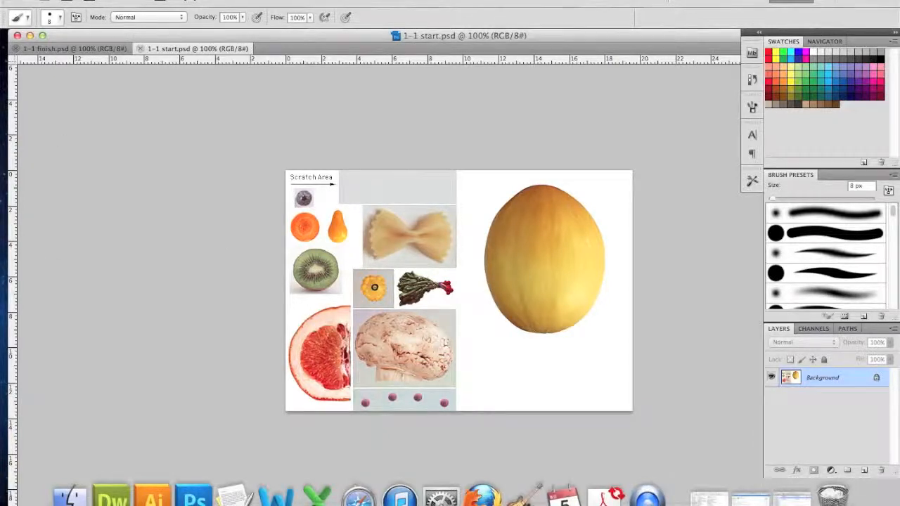
{"action": "left_click", "coordinate": [400, 3]}
{"action": "left_click", "coordinate": [420, 391]}
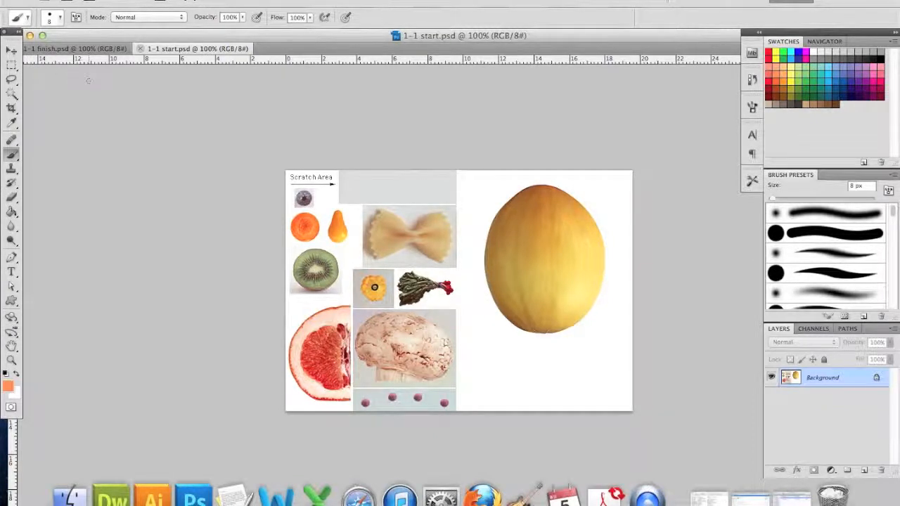
Reposition the Tools panel as a floating panel beside the canvas, trying its two-column layout and restoring the single column.
{"action": "left_click_drag", "start_coordinate": [12, 36], "coordinate": [9, 76]}
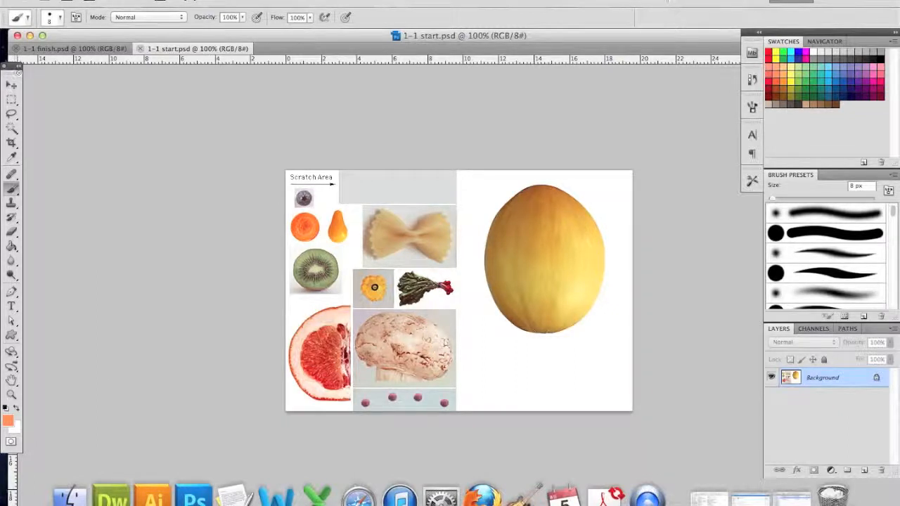
{"action": "left_click", "coordinate": [20, 66]}
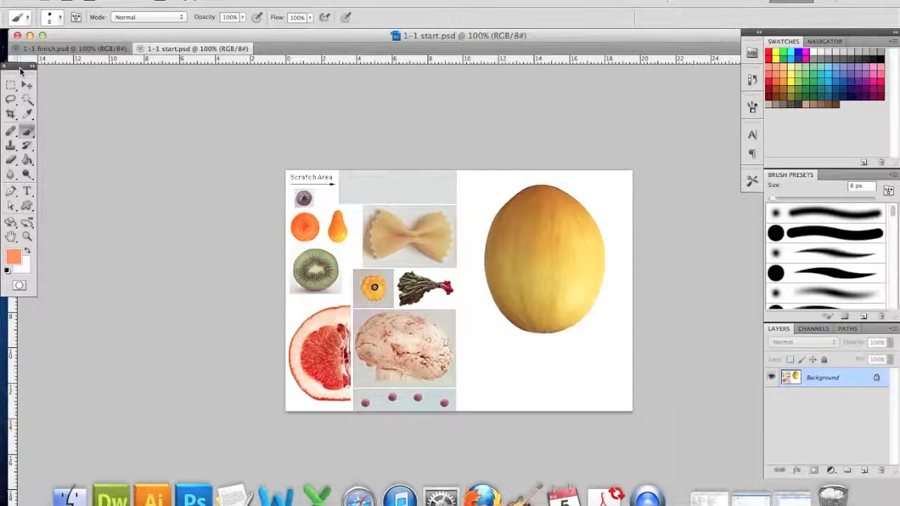
{"action": "left_click_drag", "start_coordinate": [19, 66], "coordinate": [54, 164]}
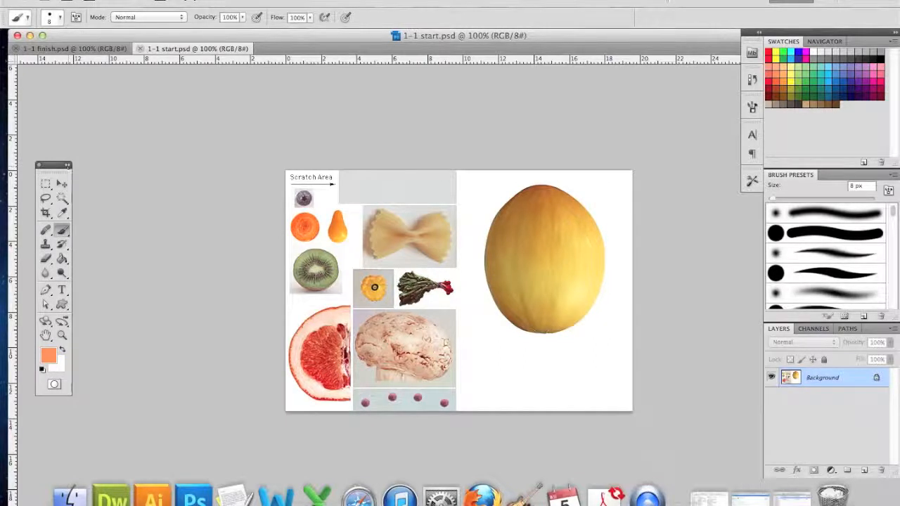
{"action": "left_click", "coordinate": [68, 165]}
{"action": "left_click_drag", "start_coordinate": [47, 170], "coordinate": [29, 141]}
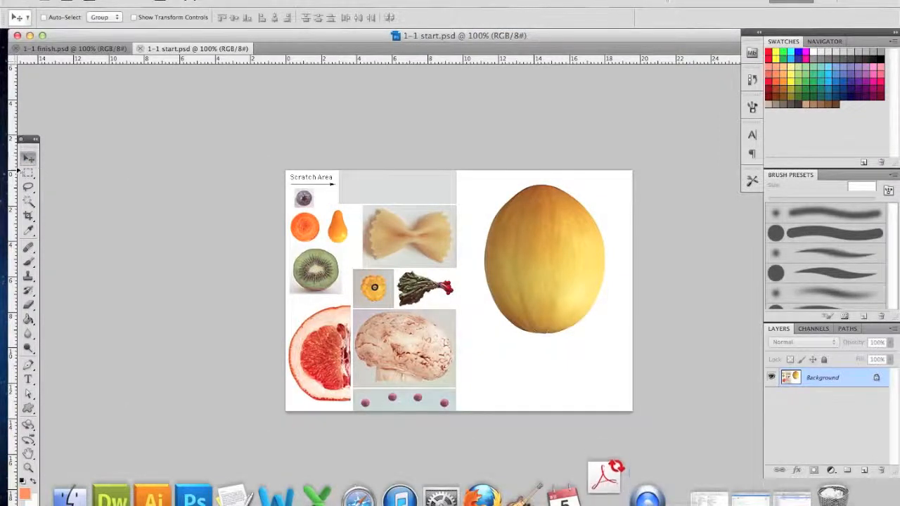
Draw an elliptical marquee selection around the melon.
{"action": "left_click", "coordinate": [28, 175]}
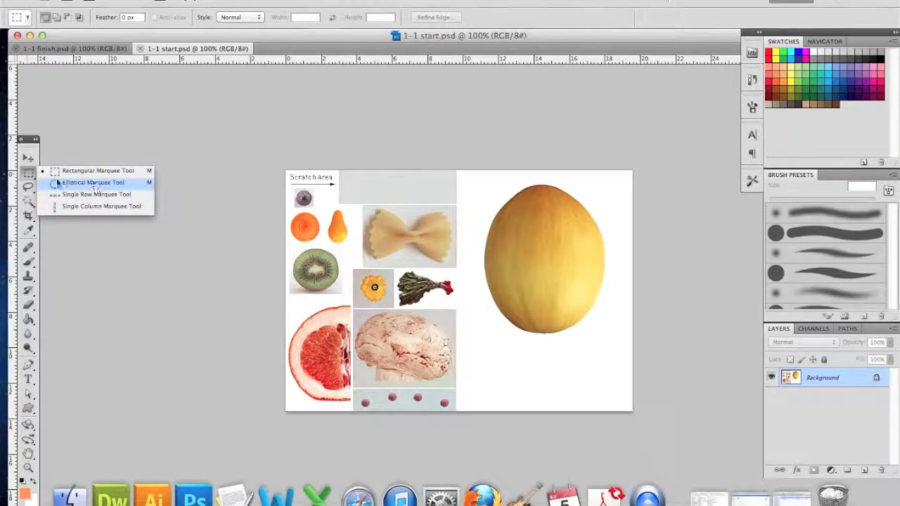
{"action": "left_click", "coordinate": [57, 172]}
{"action": "key", "text": "shift+m"}
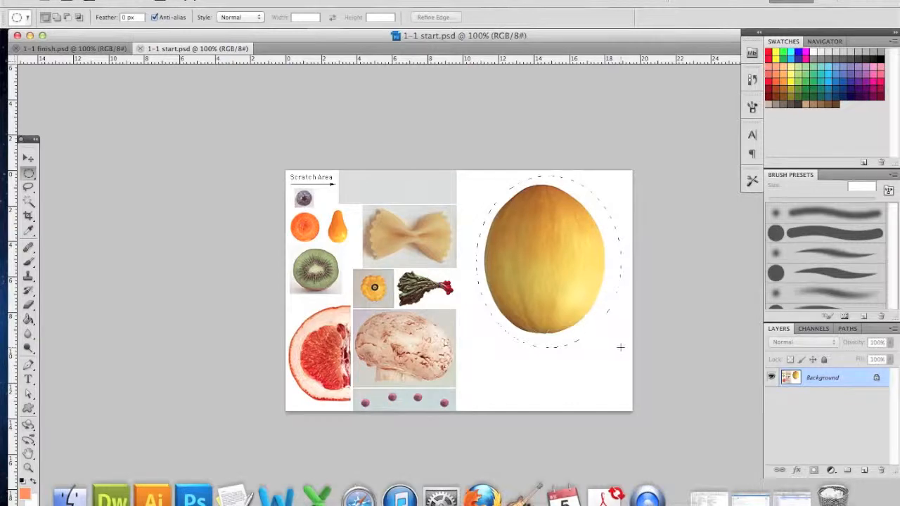
{"action": "left_click", "coordinate": [485, 177]}
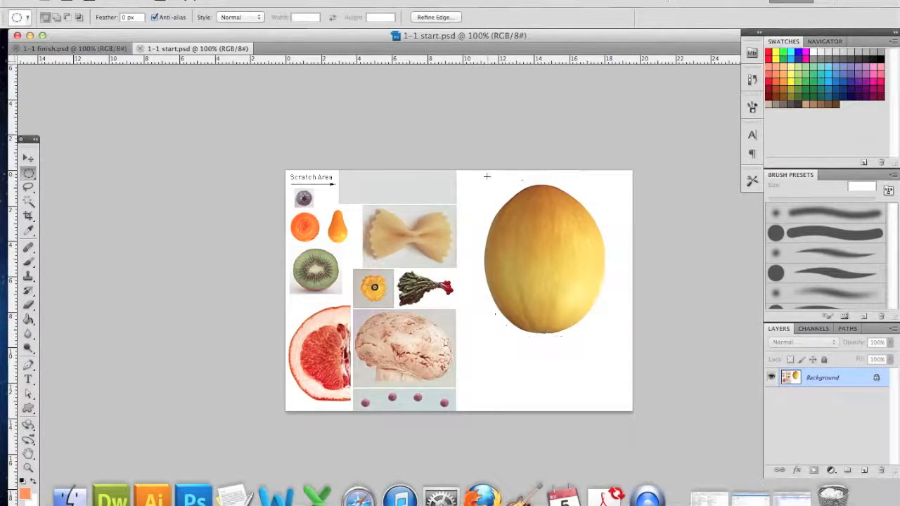
Draw a freehand Lasso selection around the melon.
{"action": "left_click", "coordinate": [29, 189]}
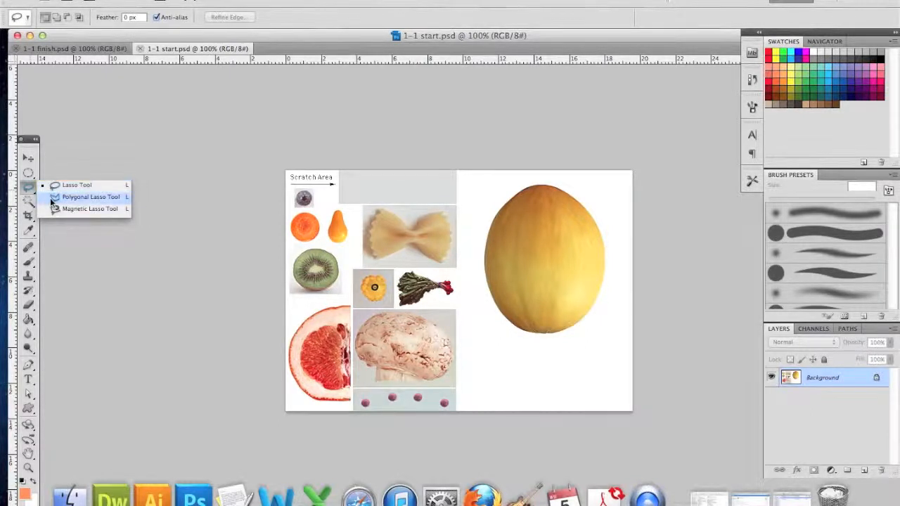
{"action": "left_click", "coordinate": [64, 185]}
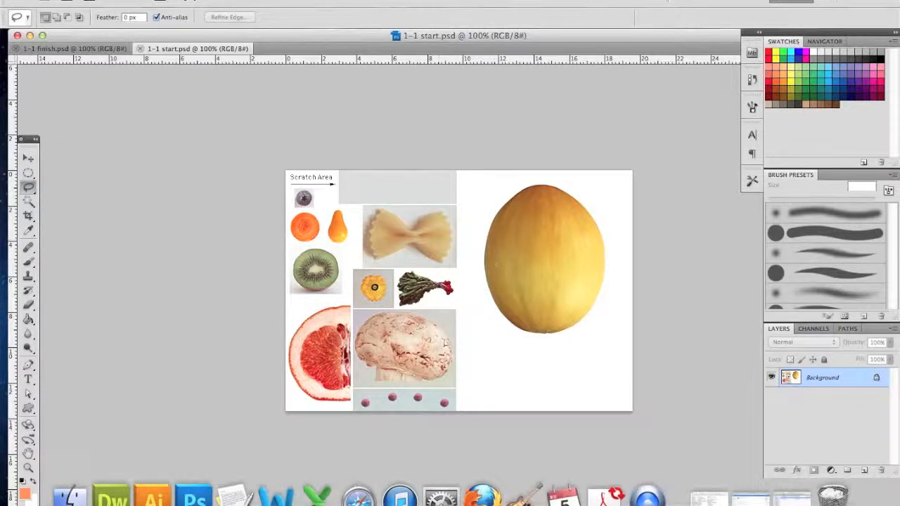
{"action": "mouse_move", "coordinate": [489, 299]}
{"action": "left_mouse_down"}
{"action": "mouse_move", "coordinate": [590, 200]}
{"action": "mouse_move", "coordinate": [608, 291]}
{"action": "mouse_move", "coordinate": [575, 327]}
{"action": "mouse_move", "coordinate": [511, 334]}
{"action": "mouse_move", "coordinate": [487, 305]}
{"action": "left_mouse_up"}
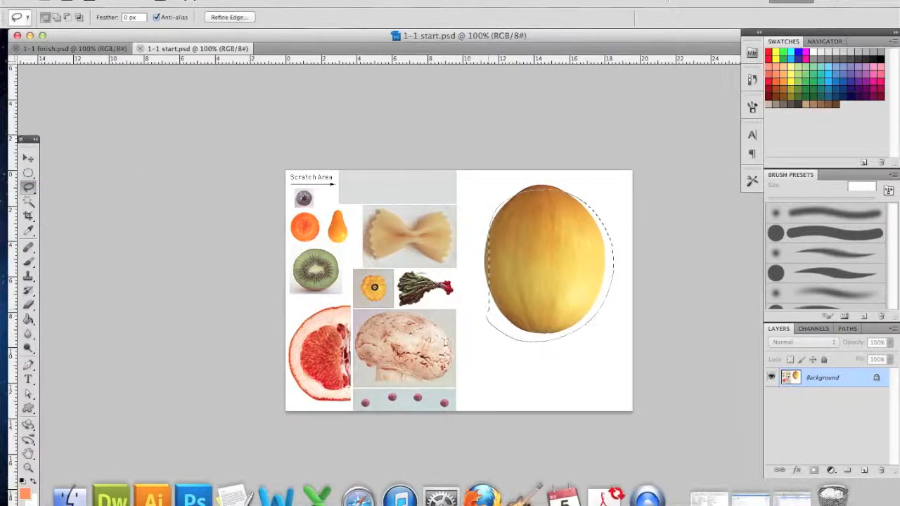
Outline the melon with a straight-sided Polygonal Lasso selection and close it at its starting point.
{"action": "left_click", "coordinate": [28, 189]}
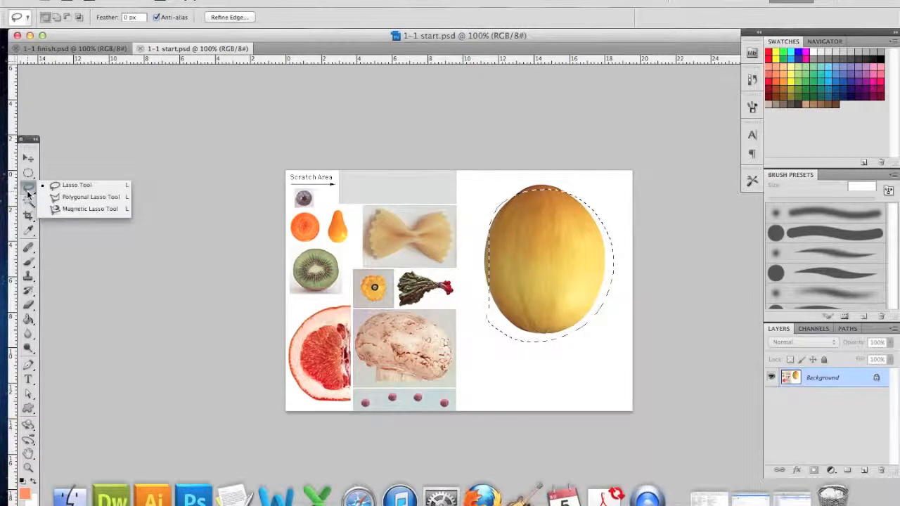
{"action": "left_click", "coordinate": [73, 198]}
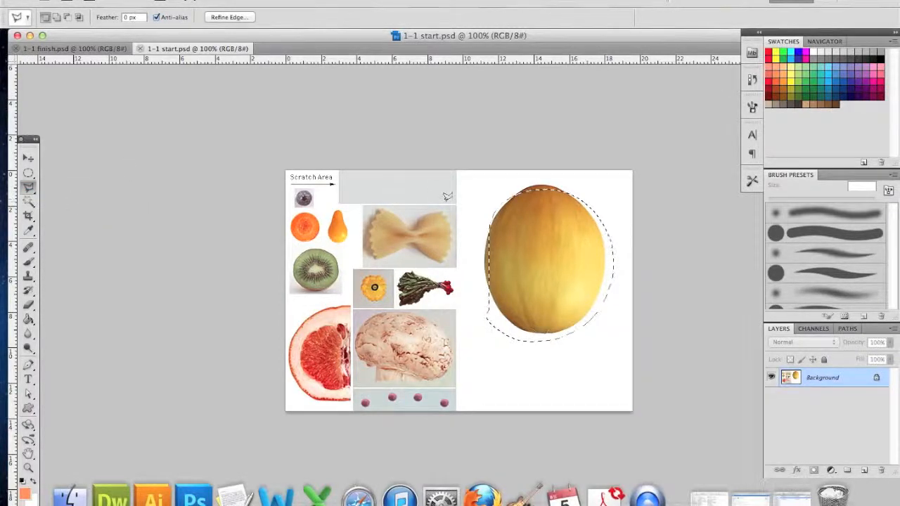
{"action": "left_click", "coordinate": [483, 250]}
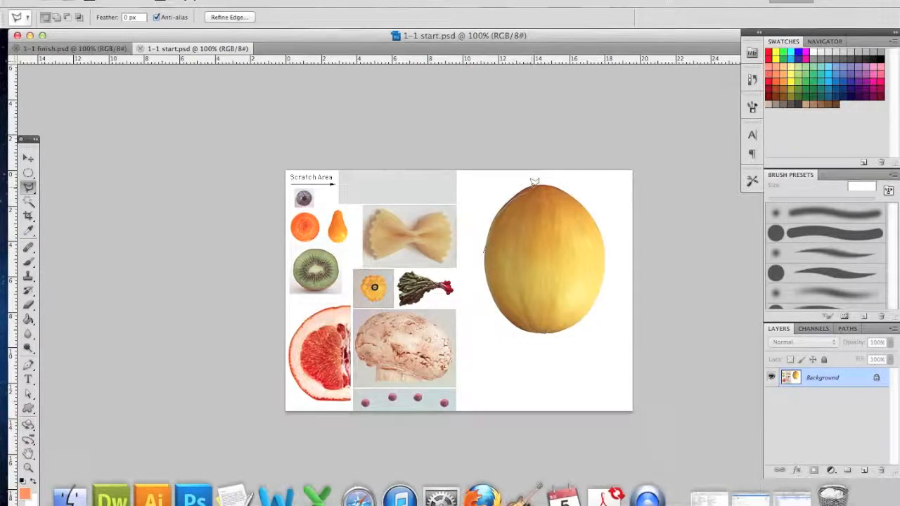
{"action": "left_click", "coordinate": [564, 185]}
{"action": "left_click", "coordinate": [595, 233]}
{"action": "left_click", "coordinate": [595, 273]}
{"action": "left_click", "coordinate": [579, 315]}
{"action": "left_click", "coordinate": [538, 319]}
{"action": "double_click", "coordinate": [483, 253]}
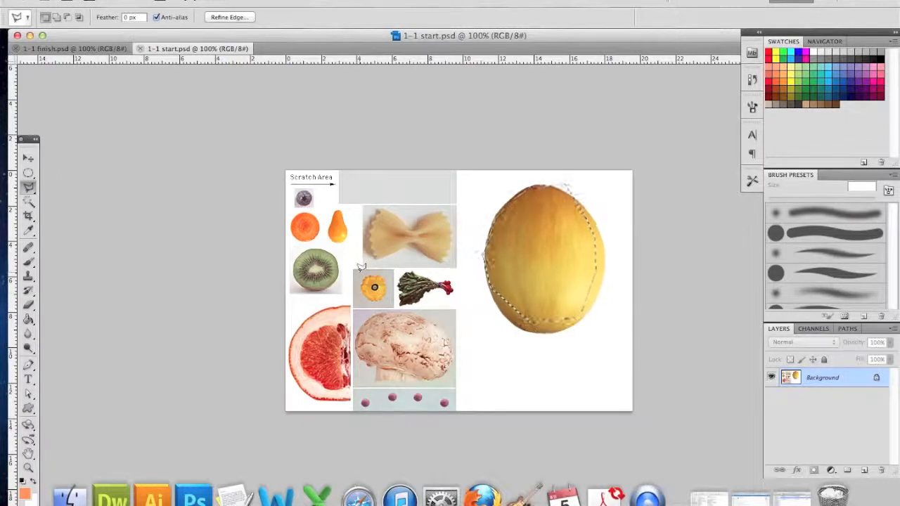
Examine the tool options of the Polygonal Lasso, including Feather and Anti-alias, and those of the Move tool.
{"action": "left_click", "coordinate": [28, 187]}
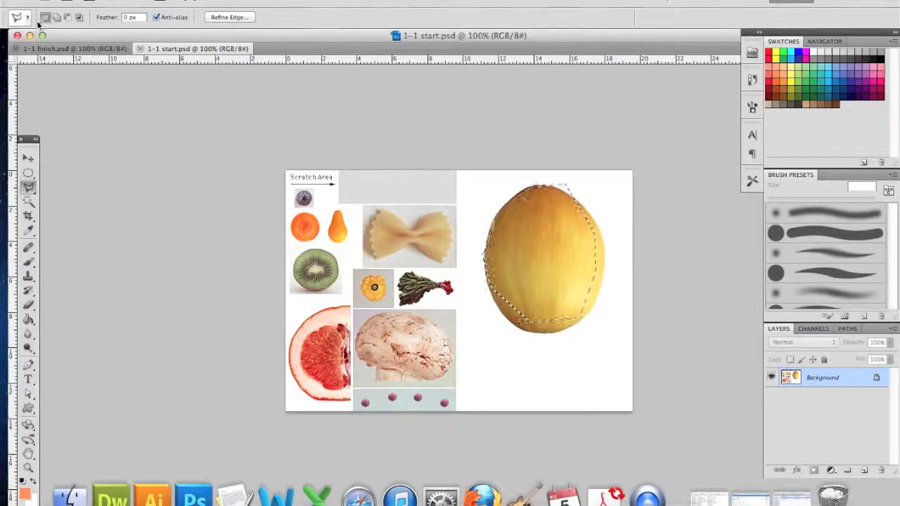
{"action": "left_click", "coordinate": [124, 17]}
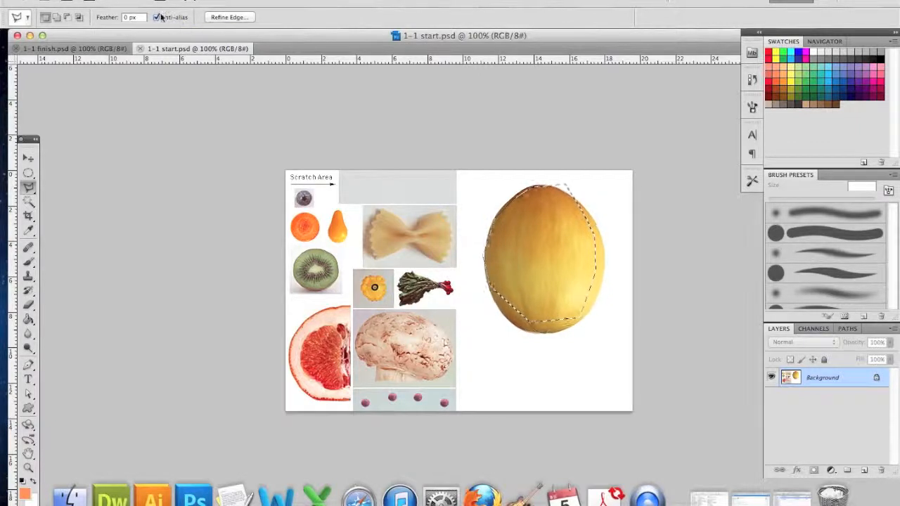
{"action": "left_click", "coordinate": [29, 163]}
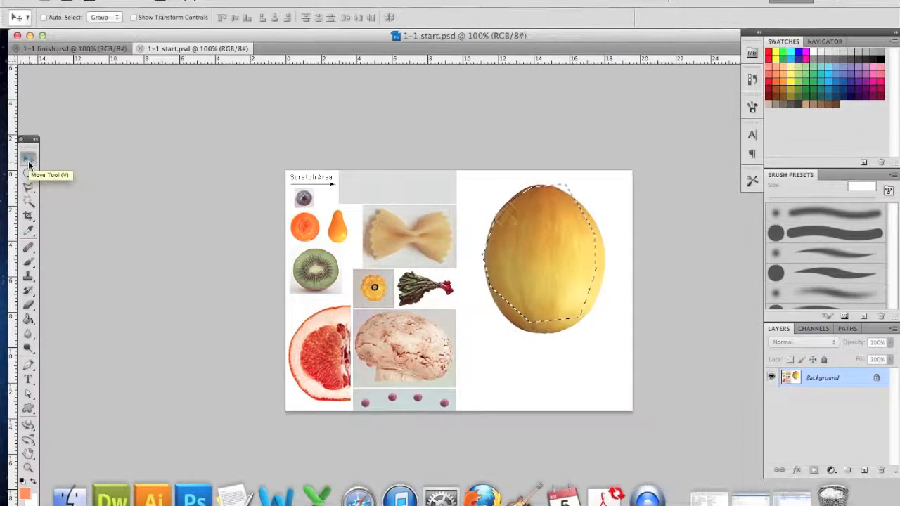
Add three new empty layers above the Background and keep the uppermost one selected.
{"action": "left_click", "coordinate": [864, 470]}
{"action": "left_click", "coordinate": [864, 470]}
{"action": "left_click", "coordinate": [864, 470]}
{"action": "left_click", "coordinate": [835, 416]}
{"action": "left_click", "coordinate": [834, 399]}
{"action": "left_click", "coordinate": [800, 380]}
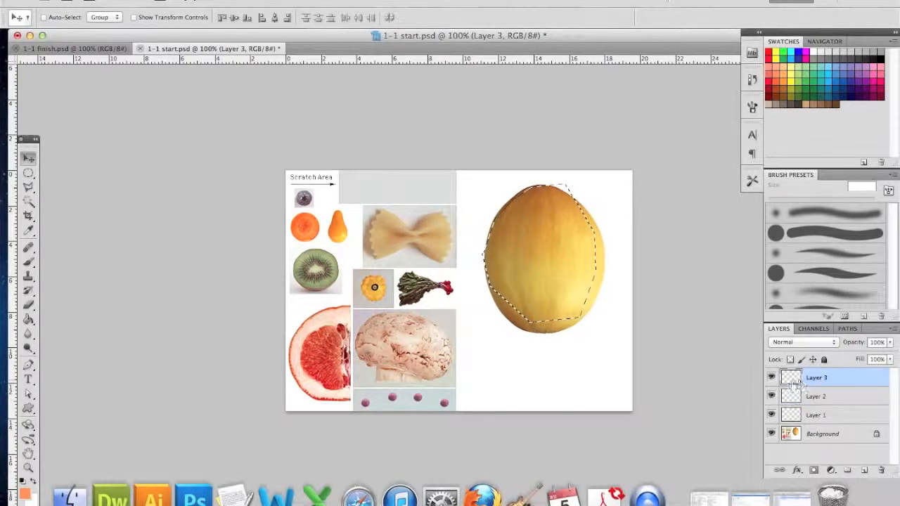
Switch to the Brush tool and go through the new layers, making Layer 1 active.
{"action": "left_click", "coordinate": [28, 262]}
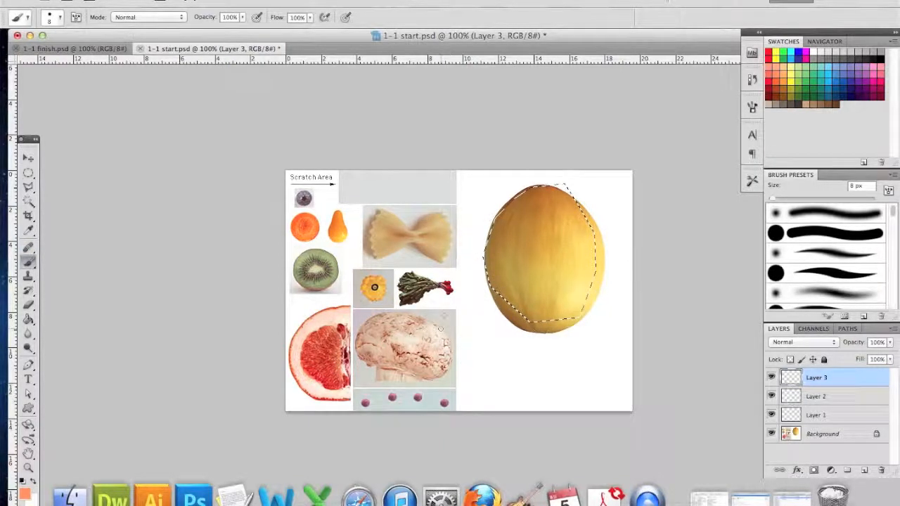
{"action": "left_click", "coordinate": [806, 396]}
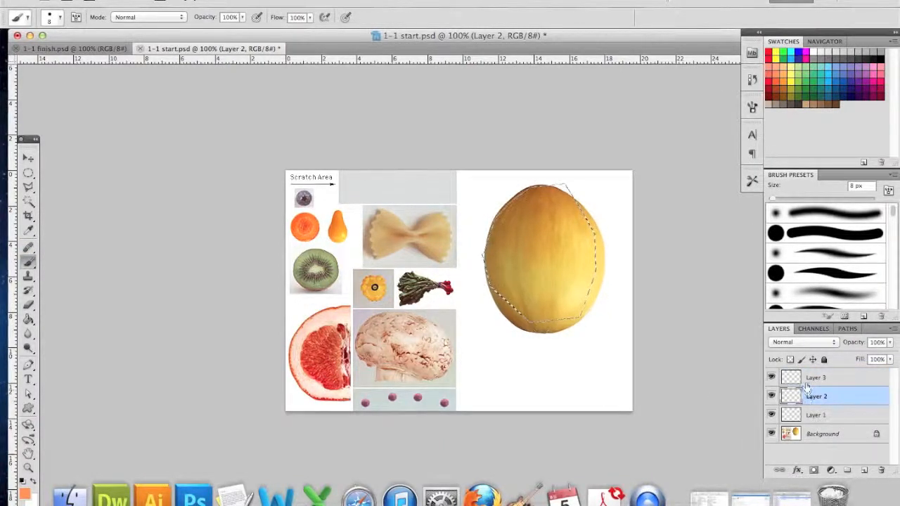
{"action": "left_click", "coordinate": [809, 380]}
{"action": "left_click", "coordinate": [815, 416]}
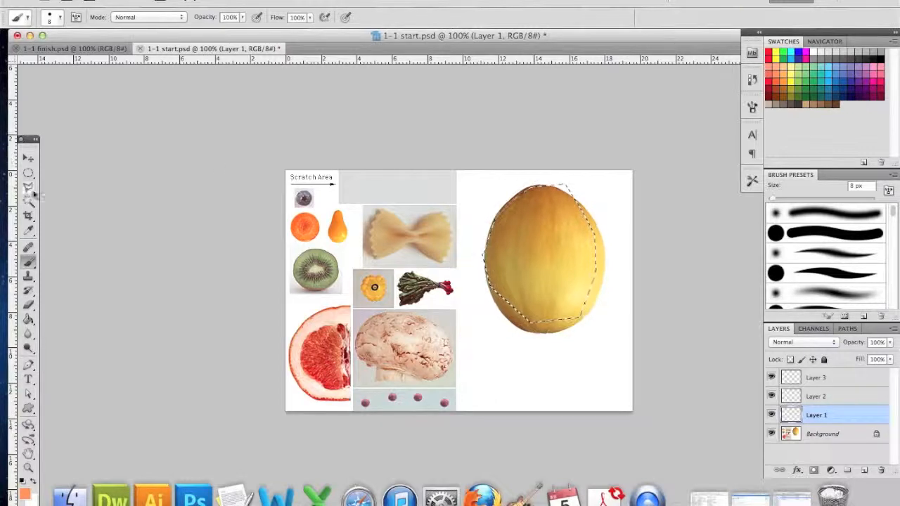
Try to move the selected melon area with the Move tool while Layer 1 is active.
{"action": "left_click", "coordinate": [28, 158]}
{"action": "left_click", "coordinate": [520, 278]}
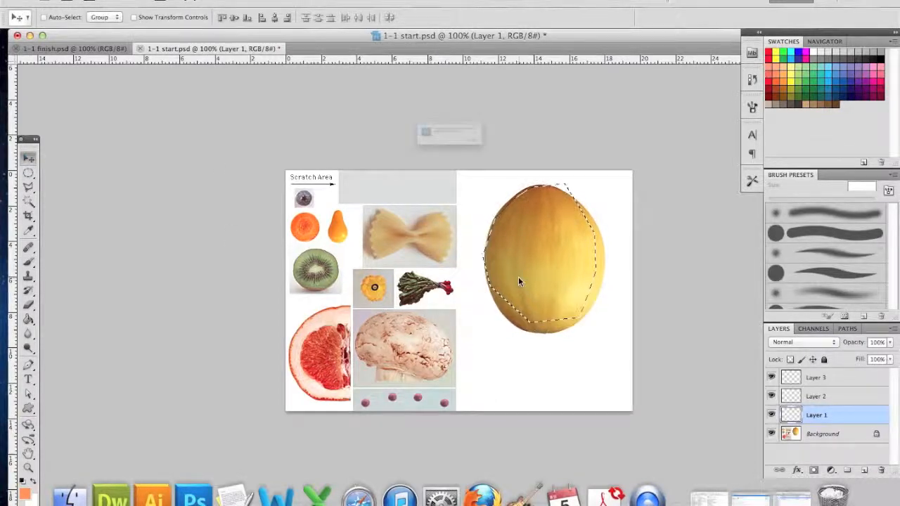
{"action": "left_click", "coordinate": [542, 161]}
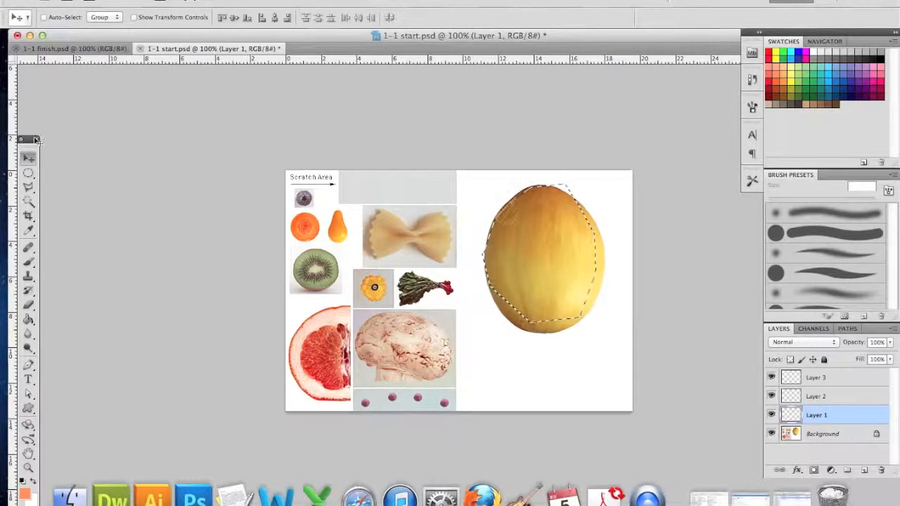
Turn off Anti-alias for the Polygonal Lasso, deselect the melon area, and return to the Move tool.
{"action": "left_click", "coordinate": [28, 187]}
{"action": "left_click", "coordinate": [157, 18]}
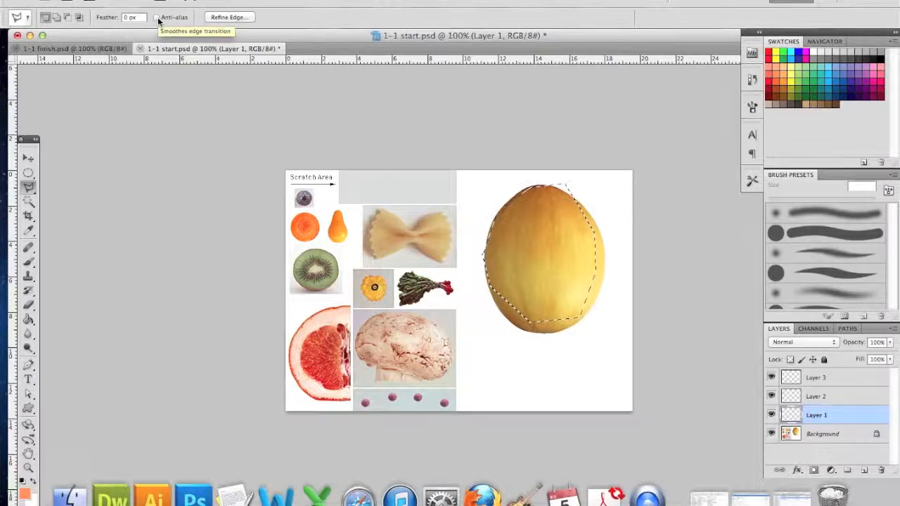
{"action": "key", "text": "ctrl+d"}
{"action": "left_click", "coordinate": [27, 160]}
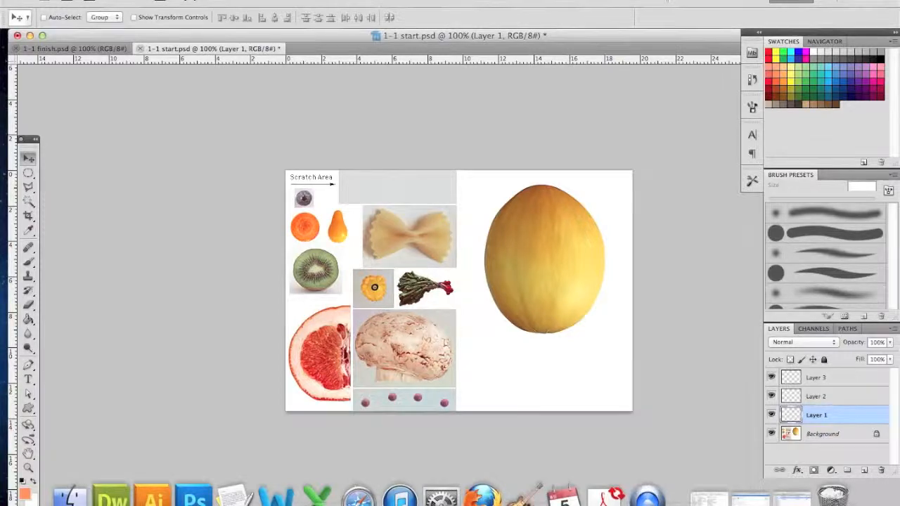
Create a new document 500 by 500 pixels.
{"action": "left_click", "coordinate": [100, 0]}
{"action": "left_click", "coordinate": [99, 0]}
{"action": "left_click", "coordinate": [100, 0]}
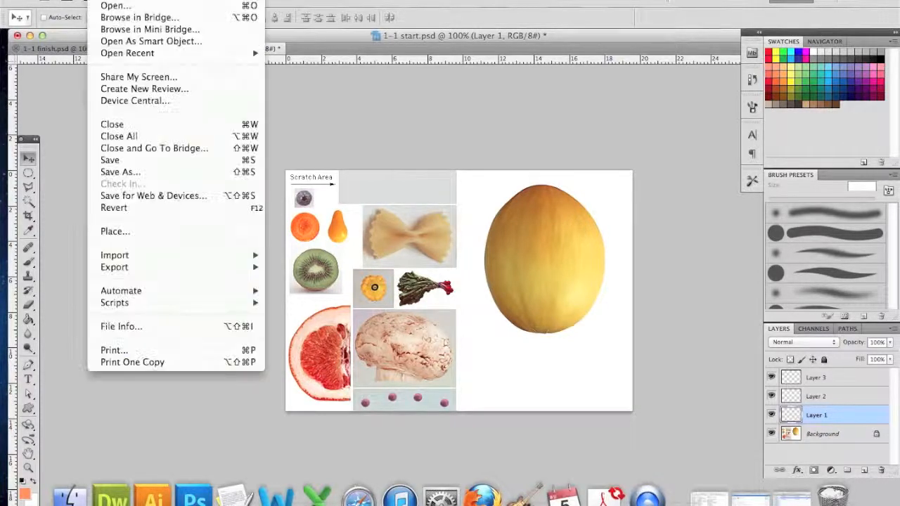
{"action": "left_click", "coordinate": [116, 0]}
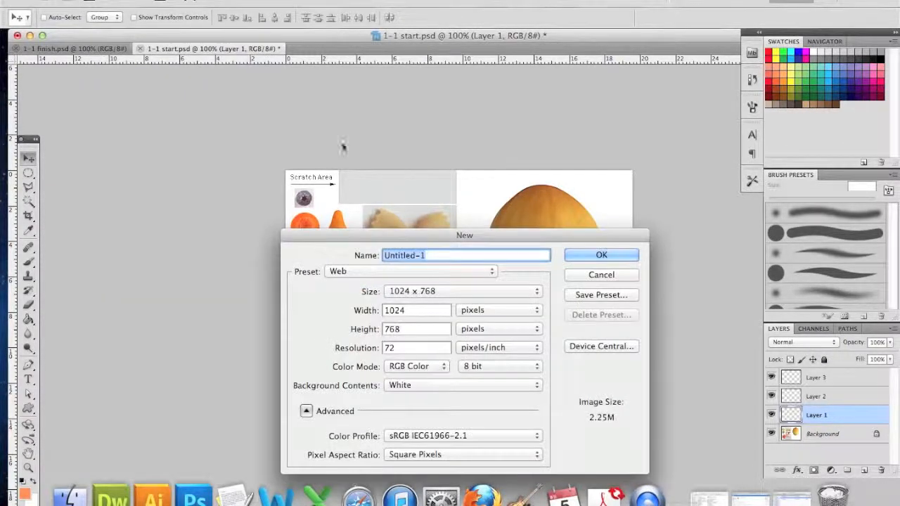
{"action": "double_click", "coordinate": [410, 310]}
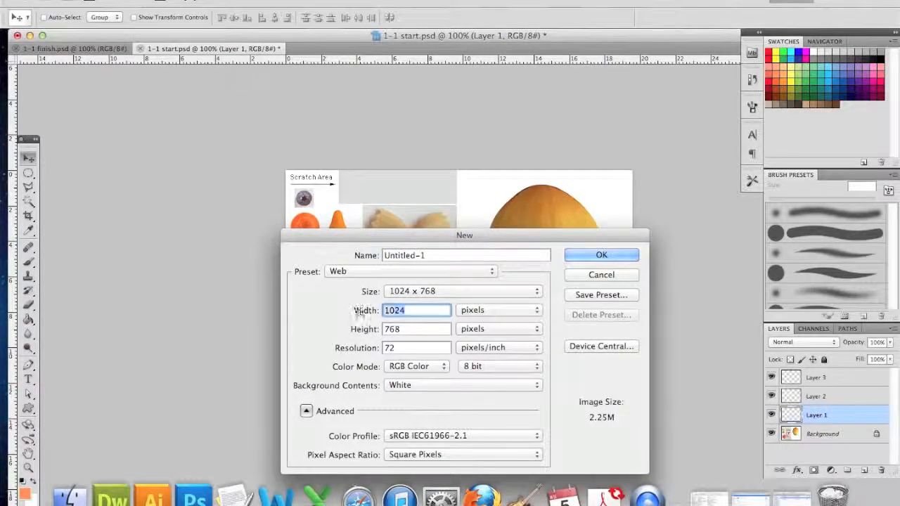
{"action": "type", "text": "500"}
{"action": "key", "text": "Tab"}
{"action": "type", "text": "500"}
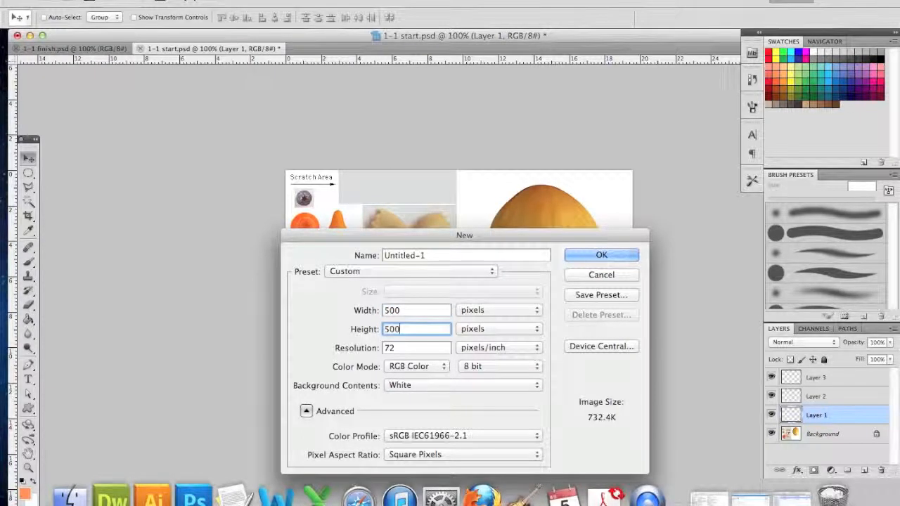
{"action": "left_click", "coordinate": [598, 256]}
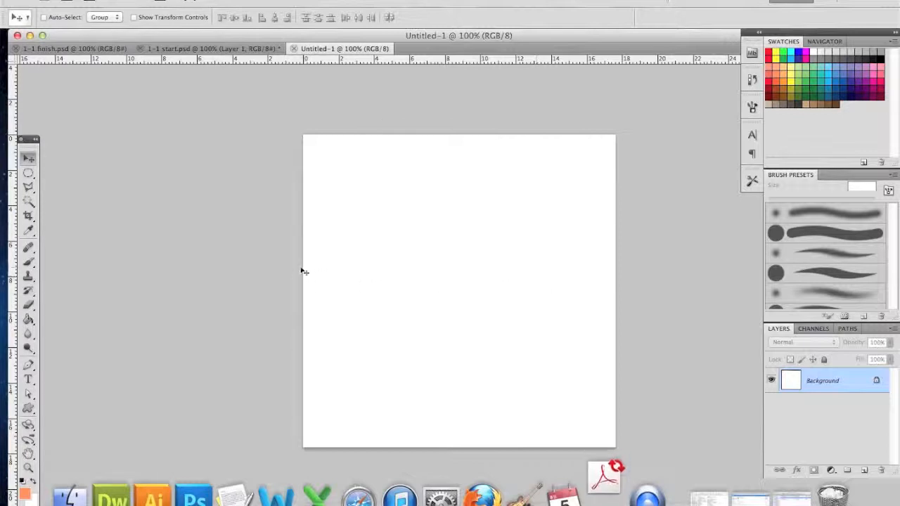
Compare the new blank document with 1-1 start.psd and 1-1 finish.psd, and return to 1-1 start.psd.
{"action": "left_click", "coordinate": [190, 47]}
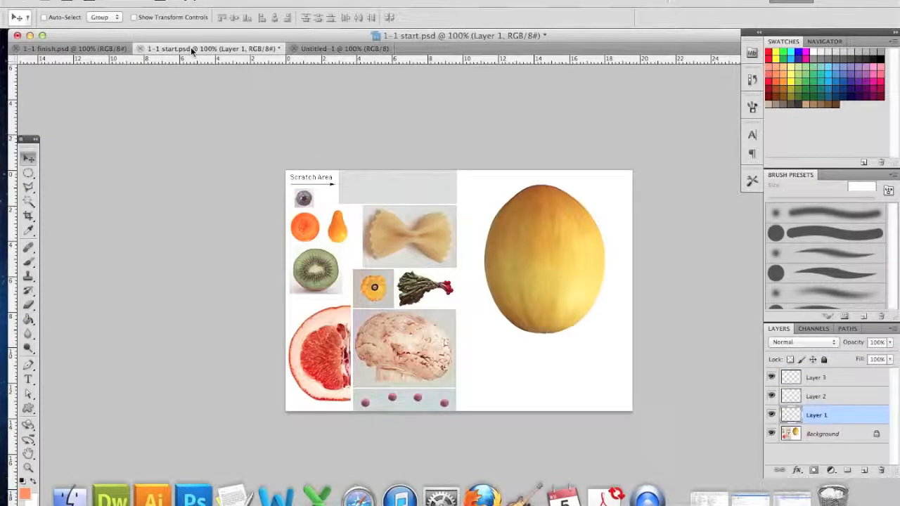
{"action": "left_click", "coordinate": [104, 49]}
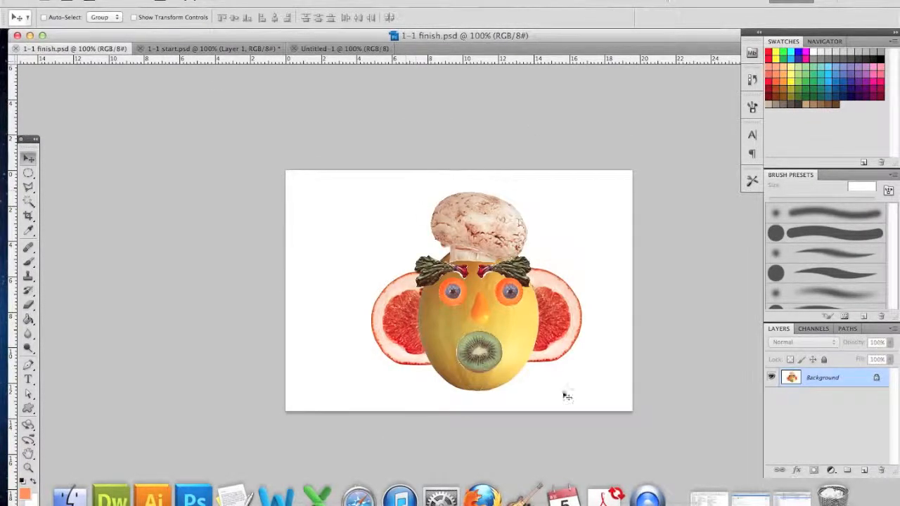
{"action": "left_click", "coordinate": [215, 48]}
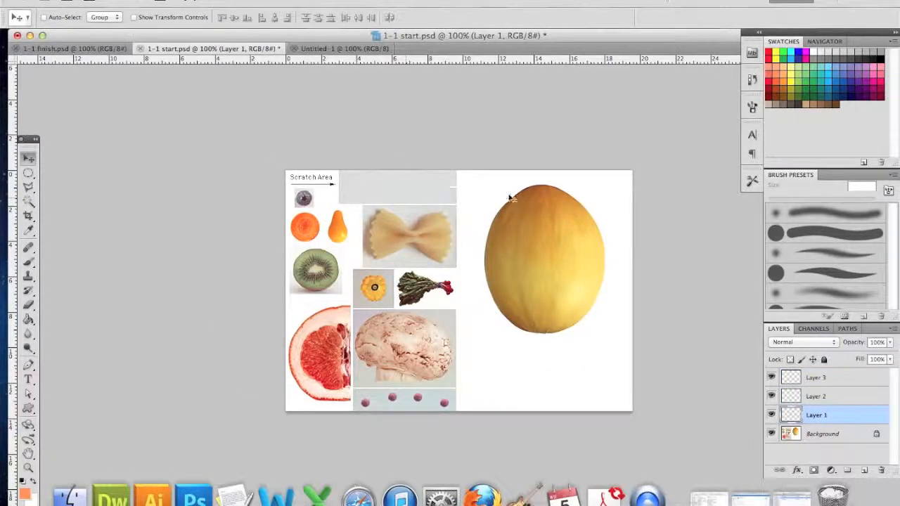
{"action": "left_click", "coordinate": [329, 49]}
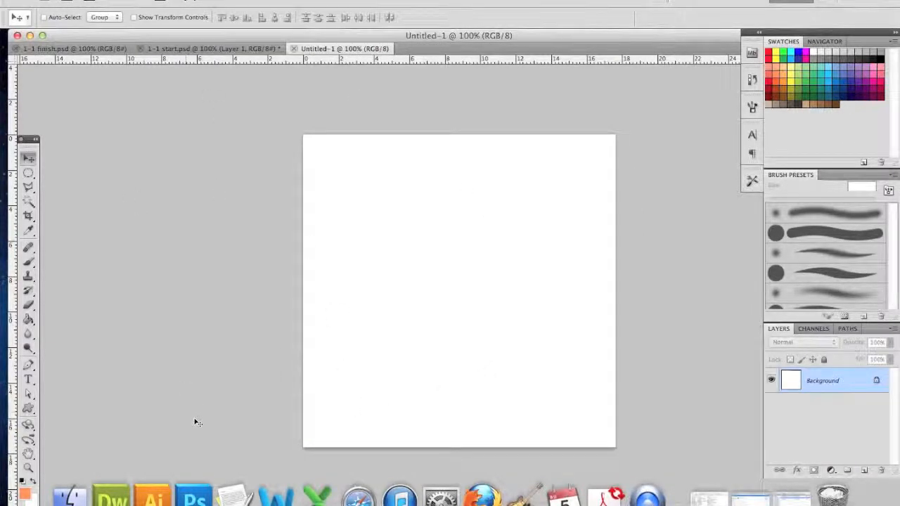
{"action": "left_click", "coordinate": [90, 47]}
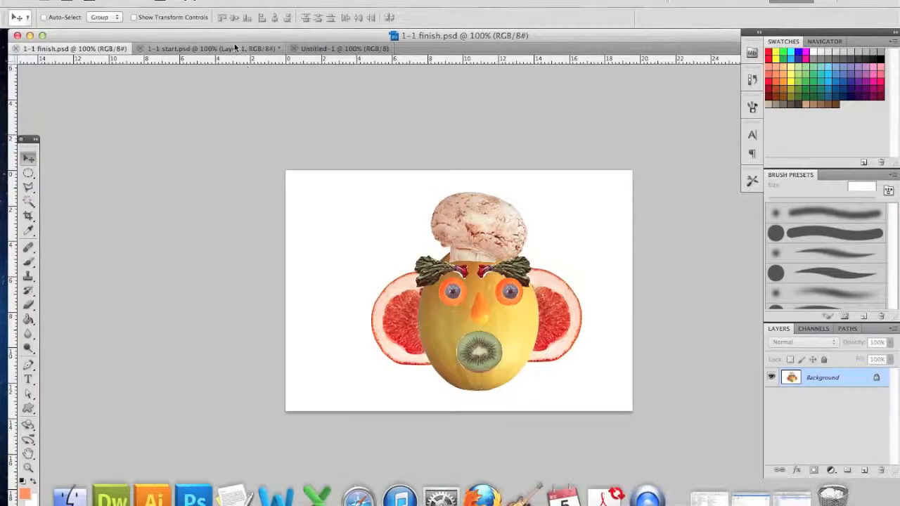
{"action": "left_click", "coordinate": [235, 47]}
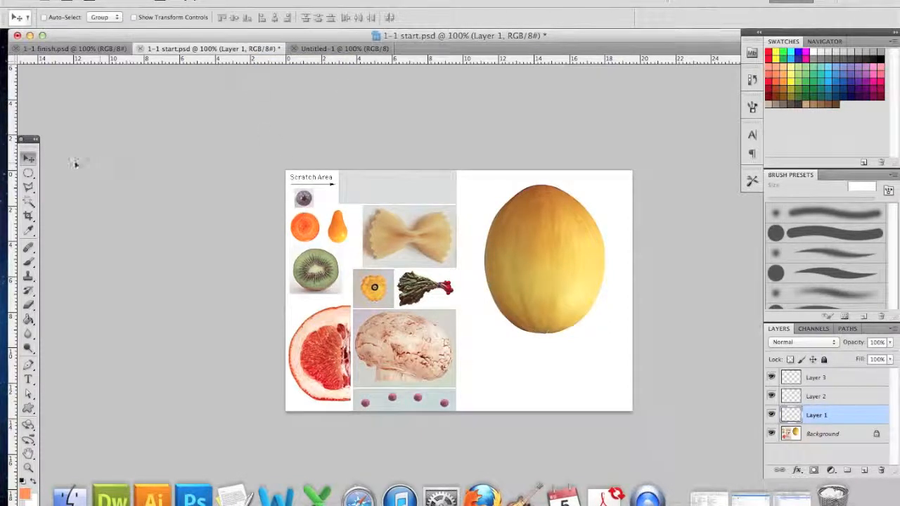
Outline a rough straight-edged area of the melon in 1-1 start.psd with the Polygonal Lasso tool and close the selection.
{"action": "left_click", "coordinate": [28, 189]}
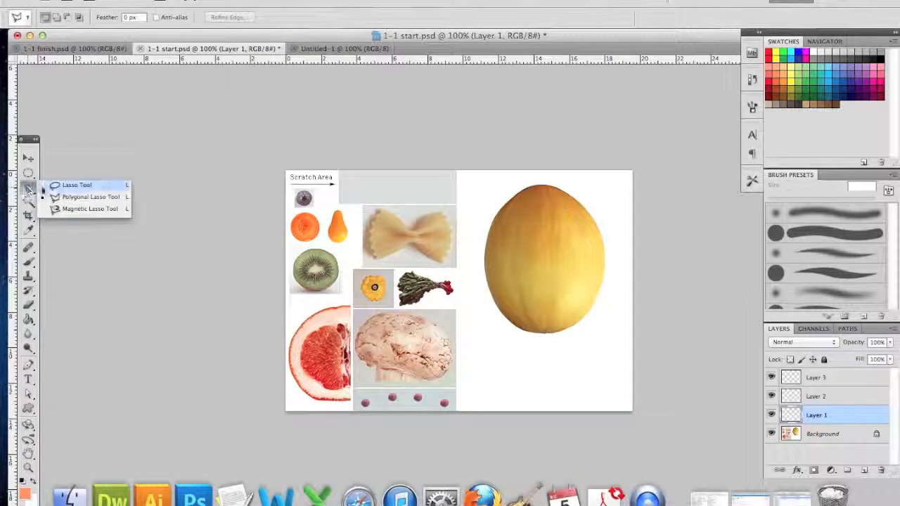
{"action": "left_click", "coordinate": [65, 199]}
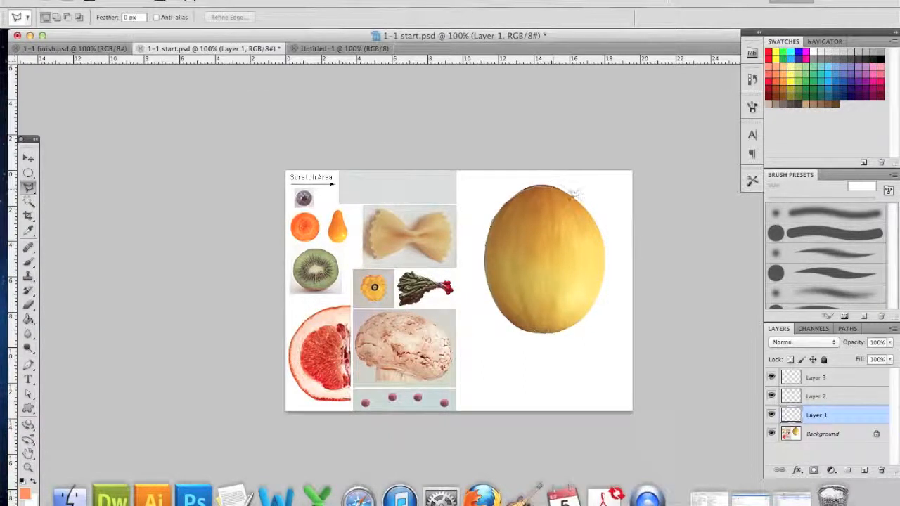
{"action": "mouse_move", "coordinate": [606, 260]}
{"action": "left_mouse_down"}
{"action": "mouse_move", "coordinate": [599, 301]}
{"action": "mouse_move", "coordinate": [584, 318]}
{"action": "mouse_move", "coordinate": [566, 330]}
{"action": "mouse_move", "coordinate": [528, 332]}
{"action": "mouse_move", "coordinate": [501, 311]}
{"action": "mouse_move", "coordinate": [486, 273]}
{"action": "mouse_move", "coordinate": [489, 244]}
{"action": "left_mouse_up"}
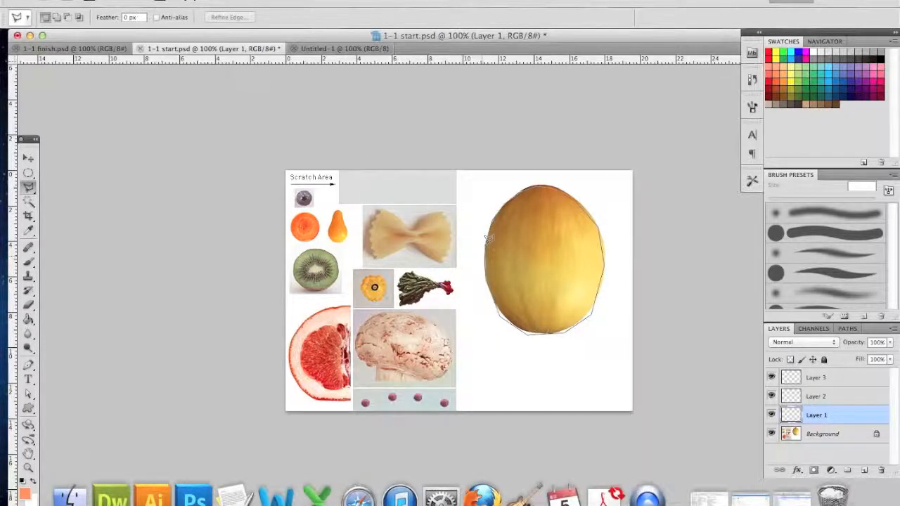
{"action": "left_click", "coordinate": [486, 239]}
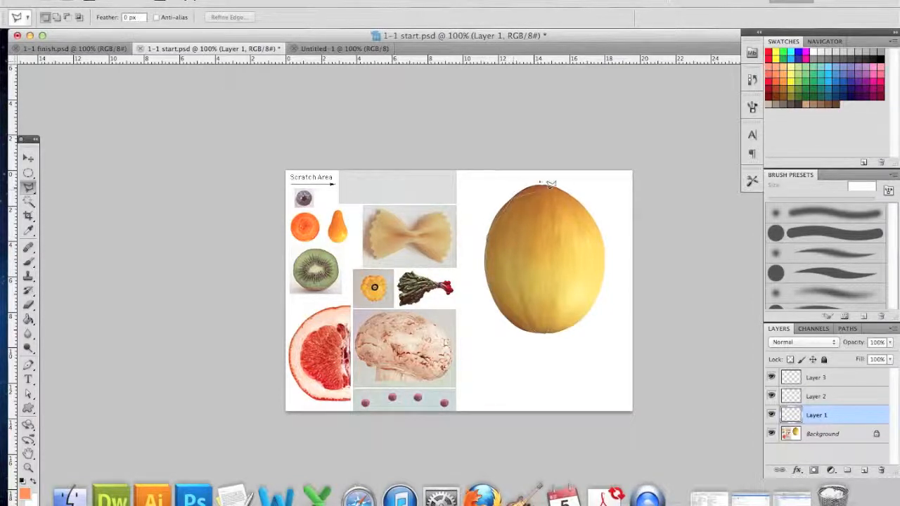
{"action": "left_click", "coordinate": [596, 240]}
{"action": "left_click", "coordinate": [569, 348]}
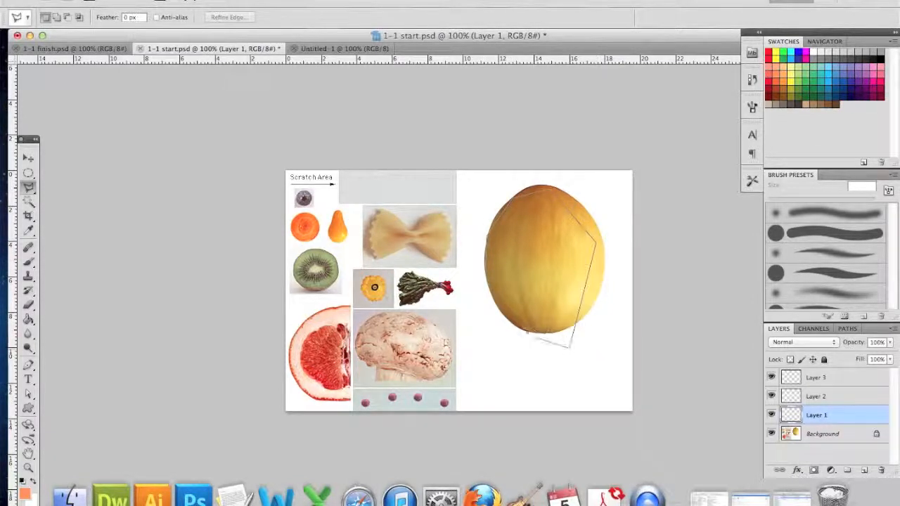
{"action": "left_click", "coordinate": [487, 237]}
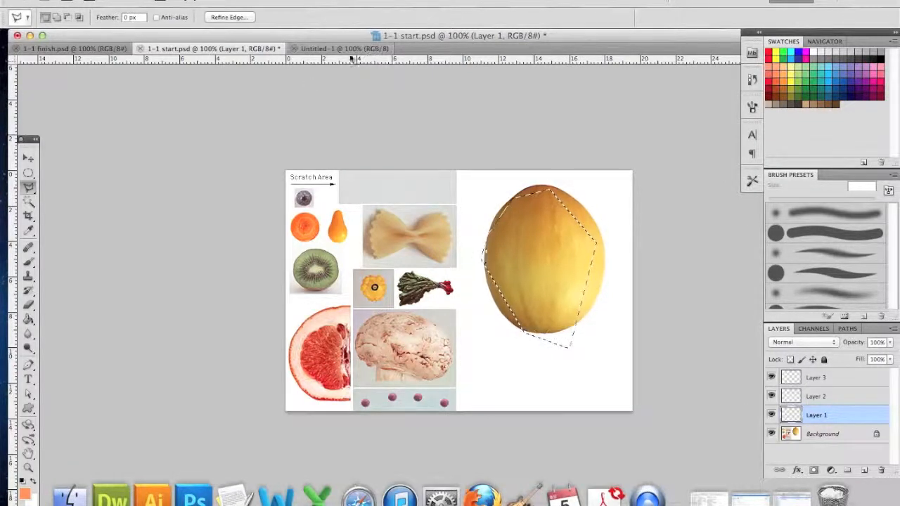
Try to copy the selected melon area while Layer 1 is active.
{"action": "left_click", "coordinate": [342, 49]}
{"action": "left_click", "coordinate": [259, 50]}
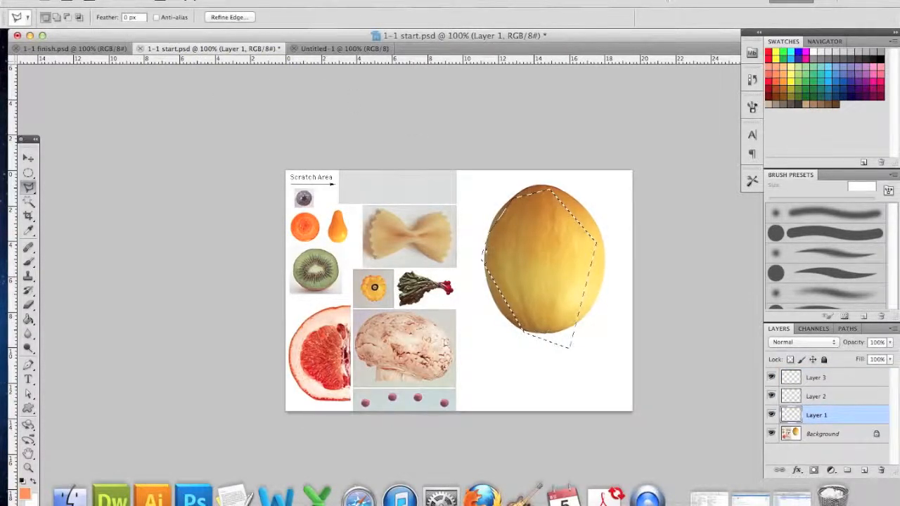
{"action": "left_click", "coordinate": [93, 3]}
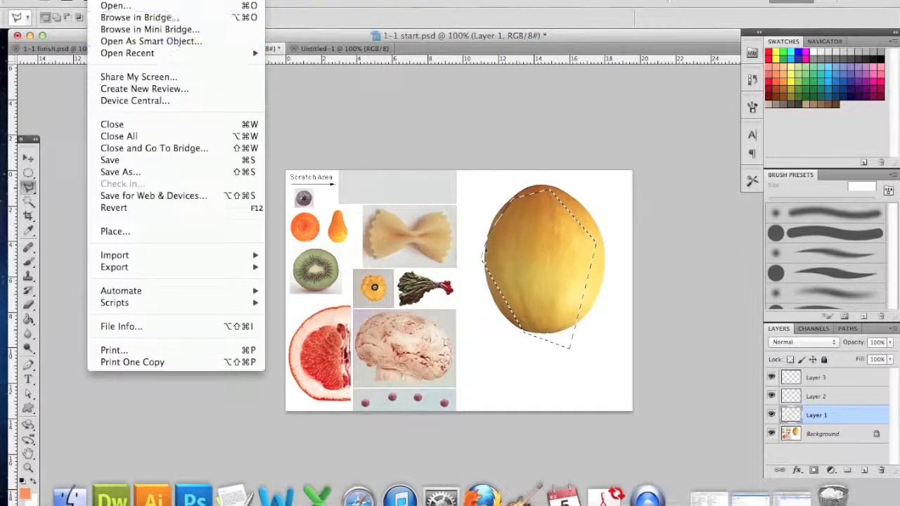
{"action": "mouse_move", "coordinate": [125, 3]}
{"action": "left_click", "coordinate": [141, 80]}
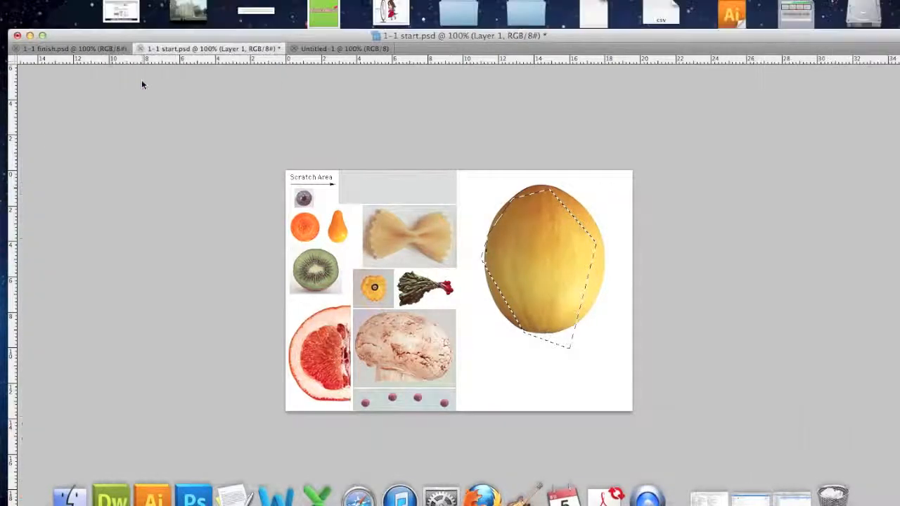
{"action": "left_click", "coordinate": [523, 48]}
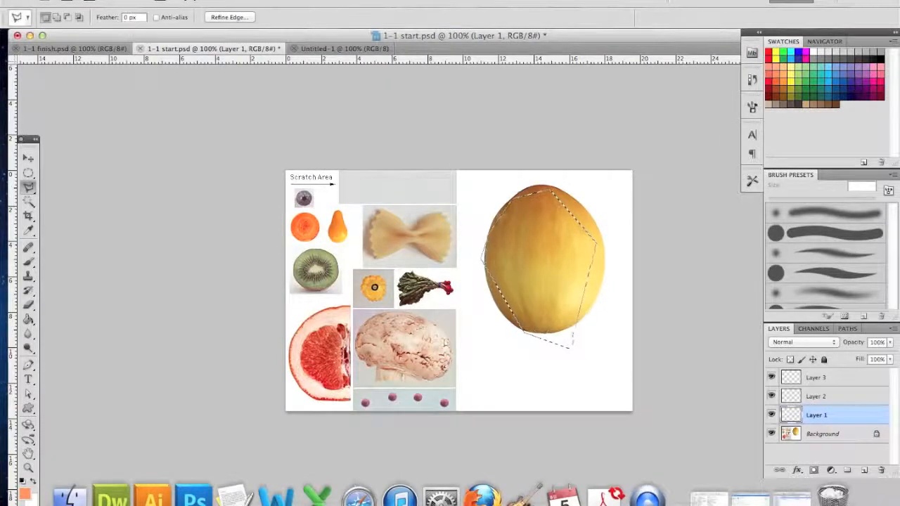
{"action": "left_click", "coordinate": [125, 3]}
{"action": "left_click", "coordinate": [137, 77]}
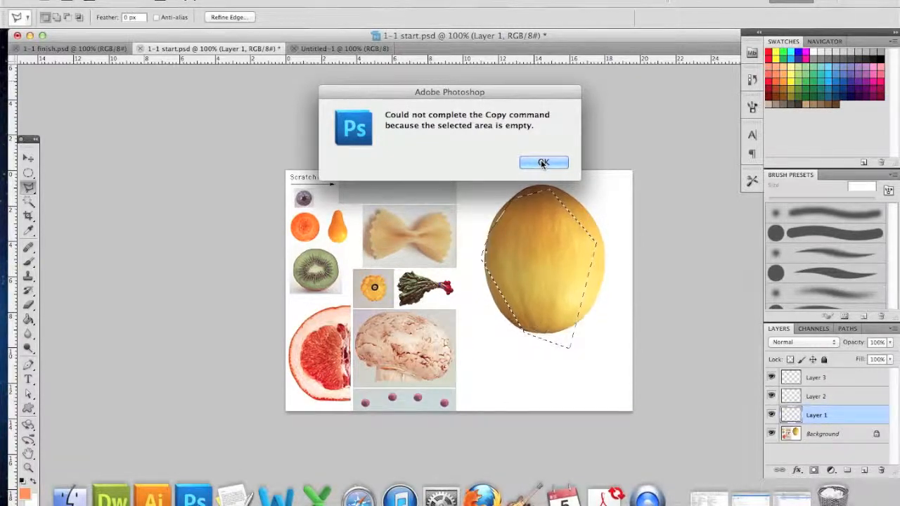
{"action": "left_click", "coordinate": [542, 163]}
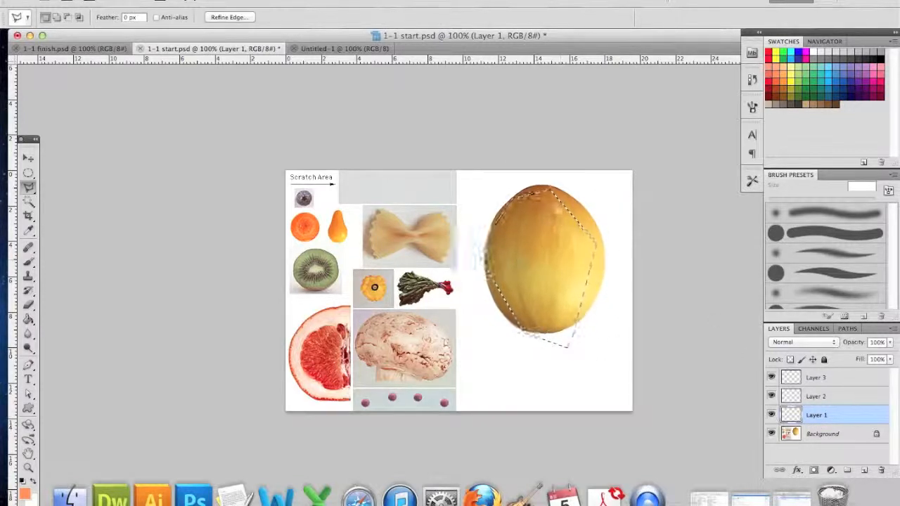
Make the Background layer active and copy the selected melon area.
{"action": "left_click", "coordinate": [835, 437]}
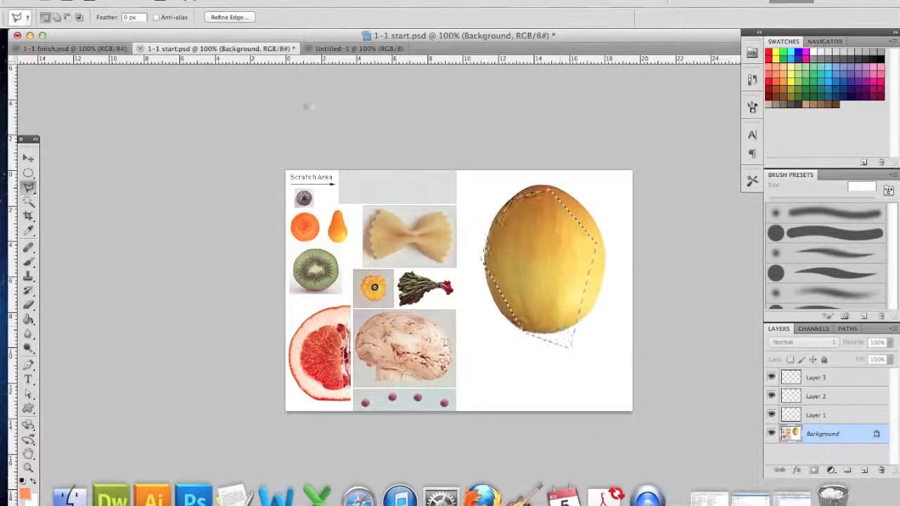
{"action": "left_click", "coordinate": [123, 1]}
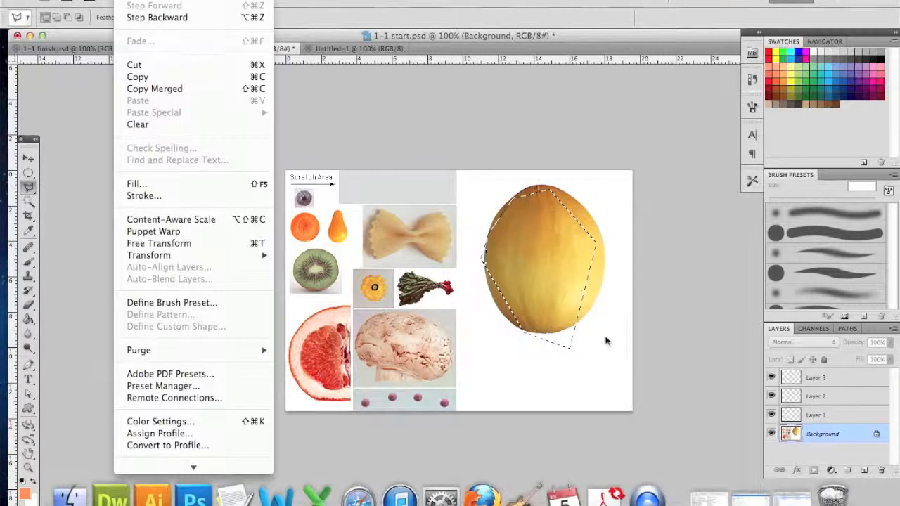
{"action": "left_click", "coordinate": [844, 443]}
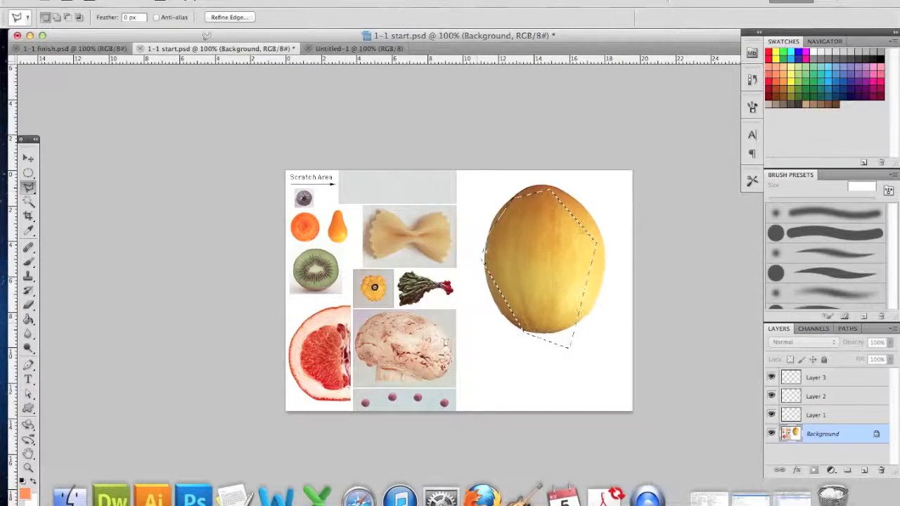
{"action": "left_click", "coordinate": [134, 1]}
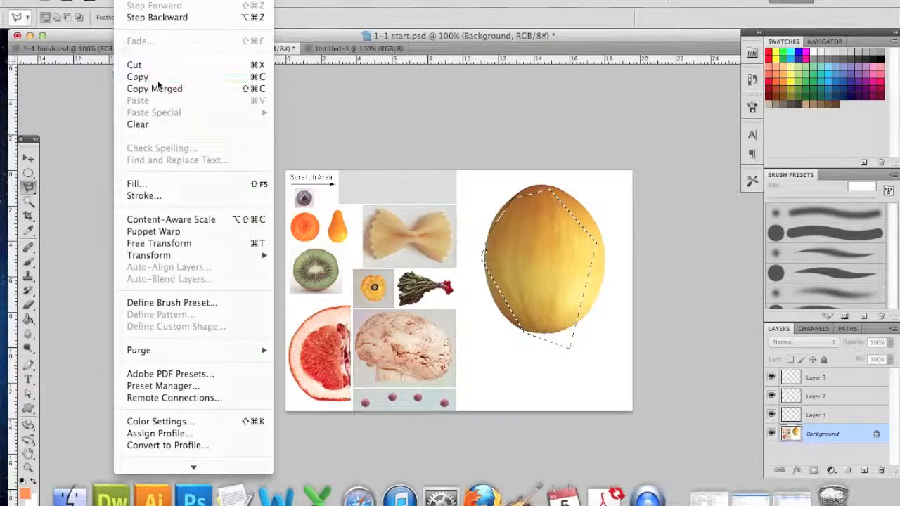
{"action": "left_click", "coordinate": [157, 77]}
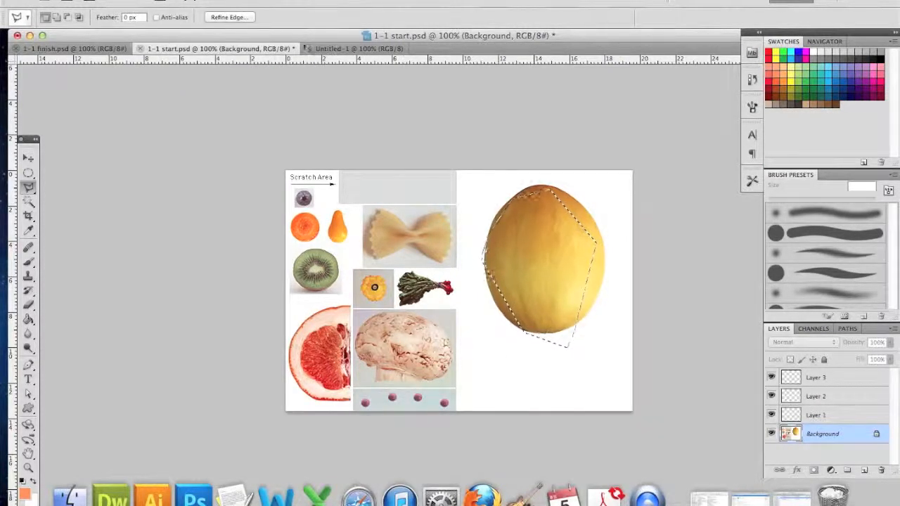
Paste the copied melon piece into the Untitled-1 document.
{"action": "left_click", "coordinate": [344, 49]}
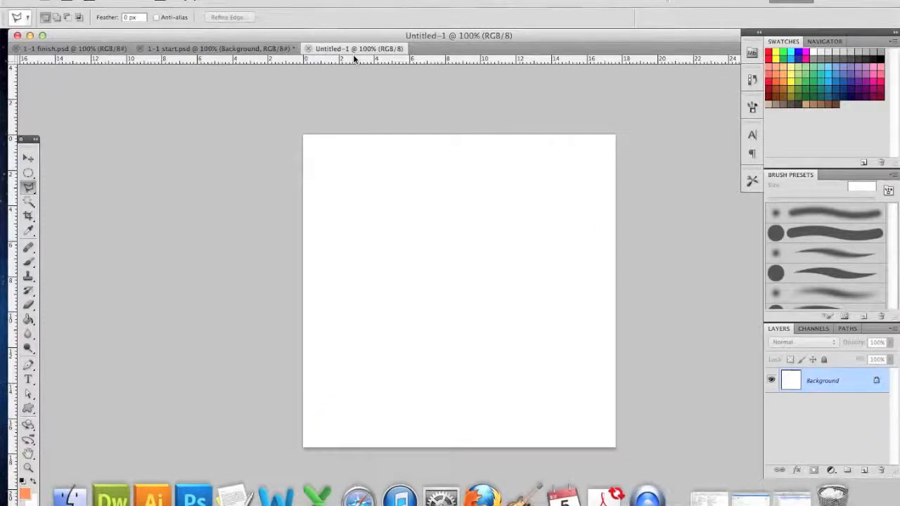
{"action": "left_click", "coordinate": [123, 1]}
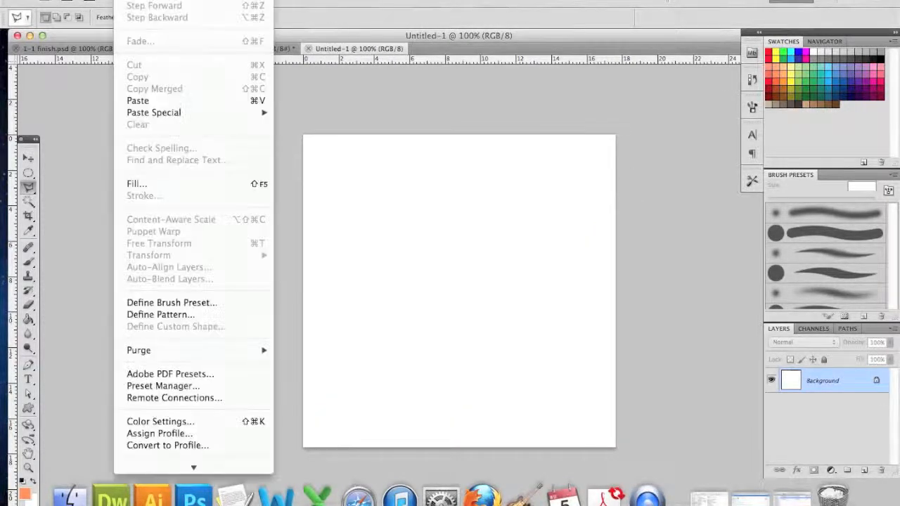
{"action": "left_click", "coordinate": [181, 101]}
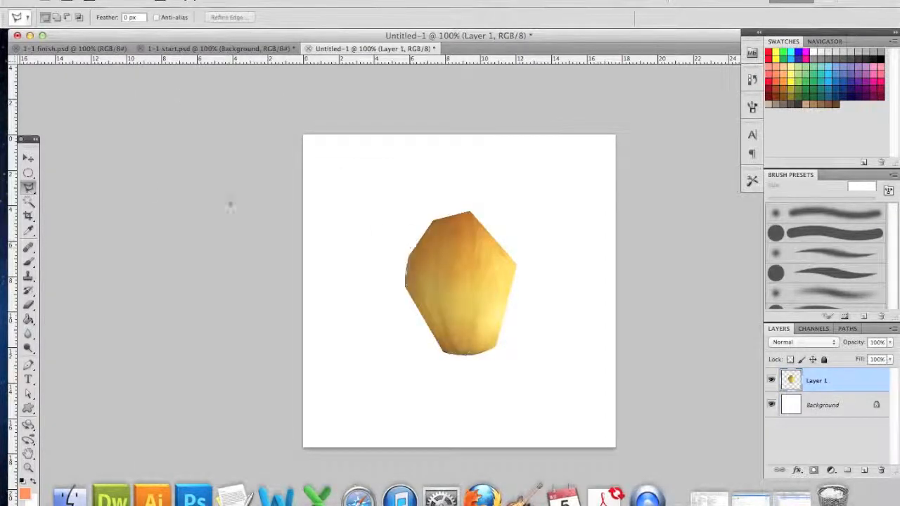
Move the pasted melon piece to the upper-right part of the Untitled-1 canvas with the Move tool.
{"action": "left_click", "coordinate": [28, 158]}
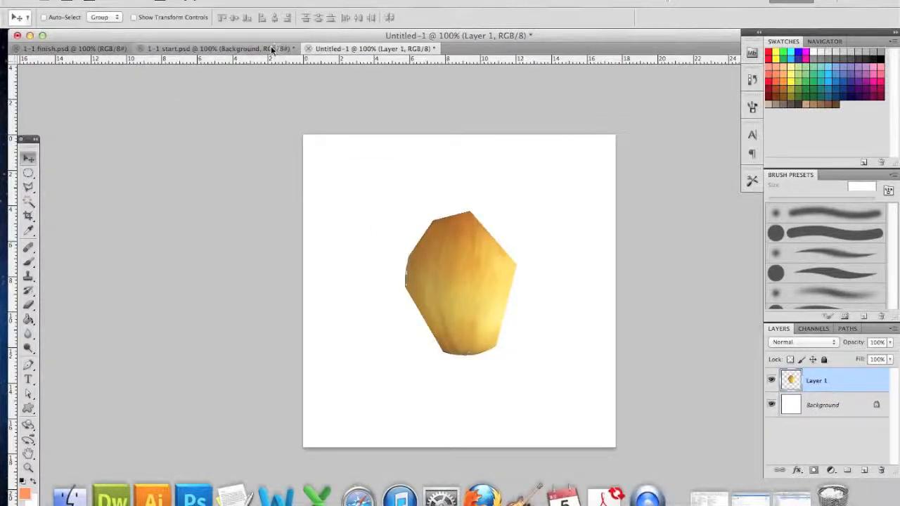
{"action": "left_click", "coordinate": [270, 47]}
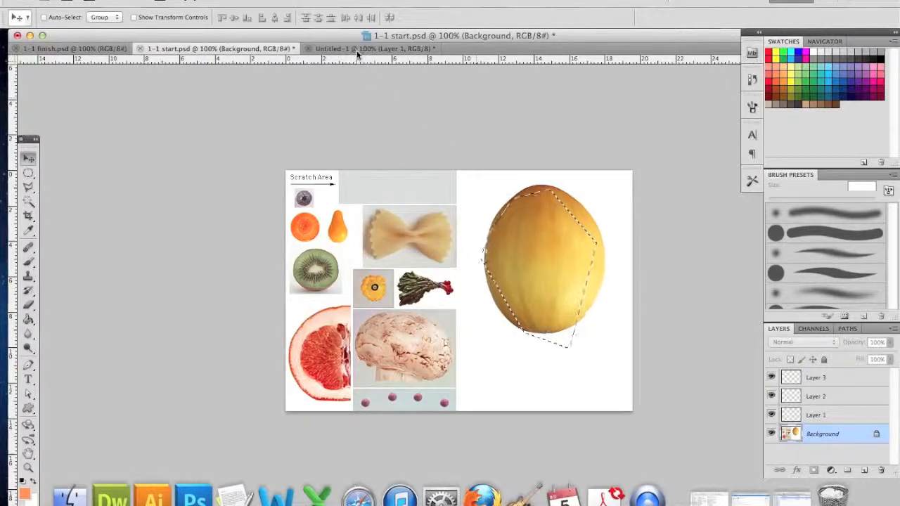
{"action": "left_click", "coordinate": [354, 47]}
{"action": "left_click_drag", "start_coordinate": [455, 251], "coordinate": [532, 228]}
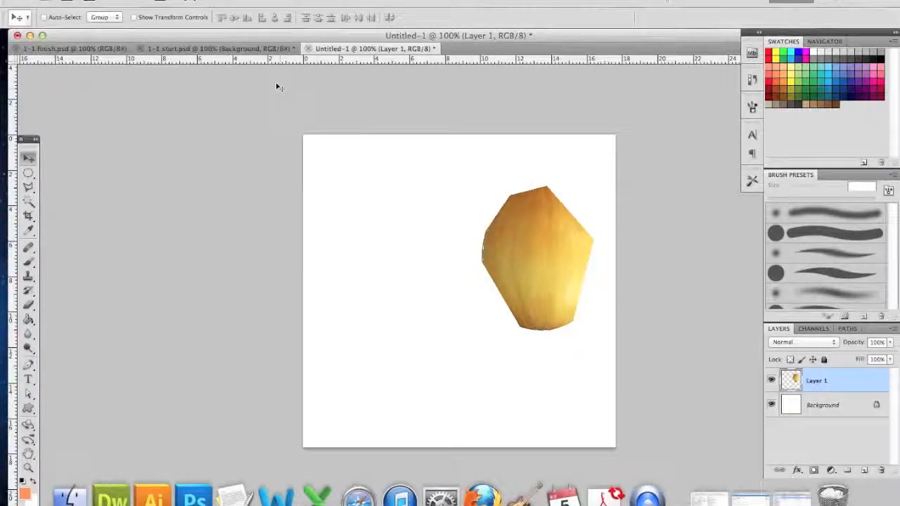
Return to 1-1 start.psd, deselect the polygonal melon area, and switch back to the Move tool.
{"action": "left_click", "coordinate": [232, 48]}
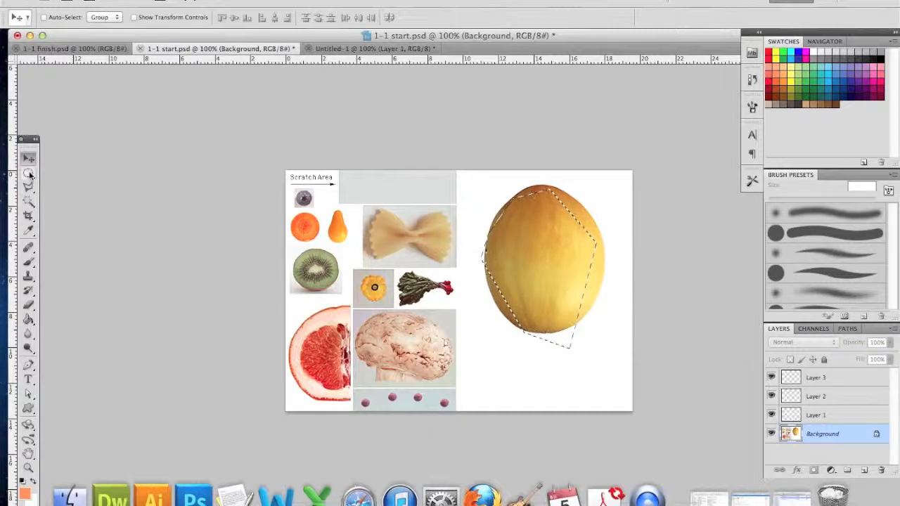
{"action": "left_click", "coordinate": [28, 174]}
{"action": "left_click", "coordinate": [129, 169]}
{"action": "left_click", "coordinate": [28, 158]}
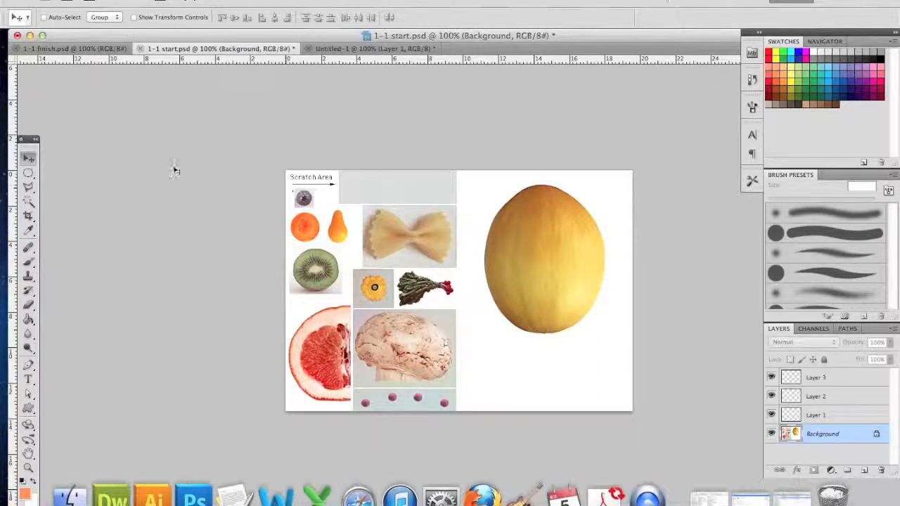
Draw an elliptical marquee selection around the whole melon and reposition it so the fruit lies fully inside.
{"action": "left_click", "coordinate": [33, 176]}
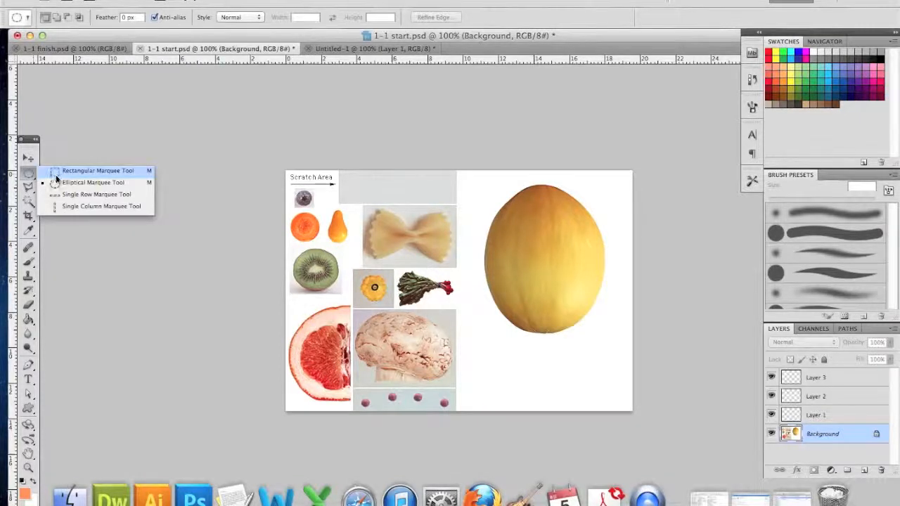
{"action": "left_click", "coordinate": [62, 182]}
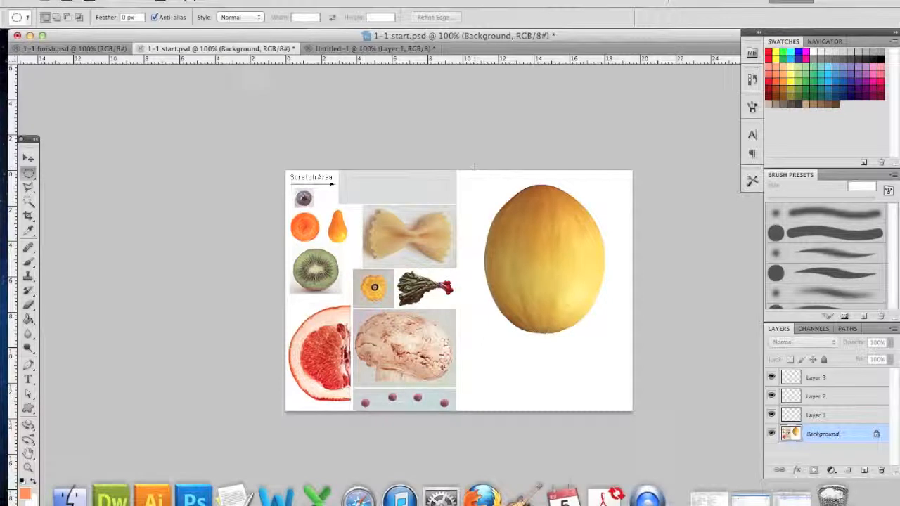
{"action": "left_click_drag", "start_coordinate": [473, 164], "coordinate": [555, 260]}
{"action": "left_click_drag", "start_coordinate": [585, 299], "coordinate": [612, 347]}
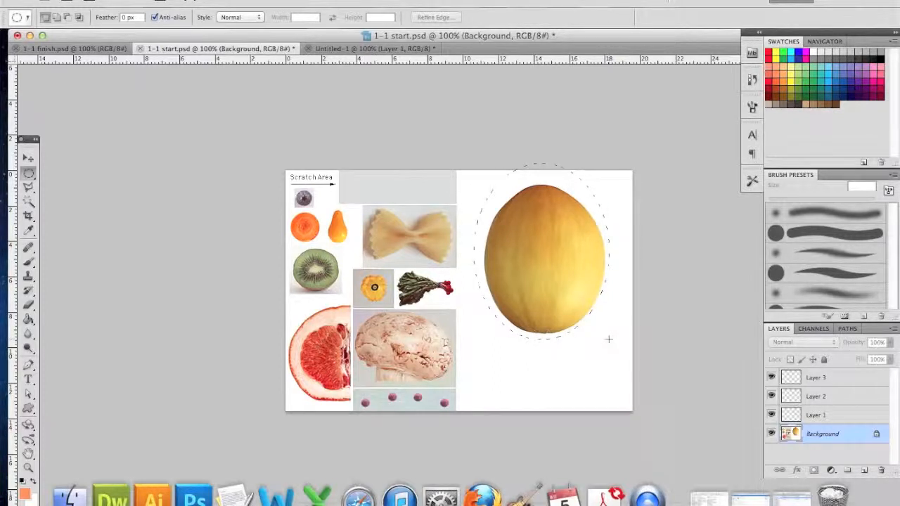
{"action": "left_click_drag", "start_coordinate": [608, 340], "coordinate": [608, 339]}
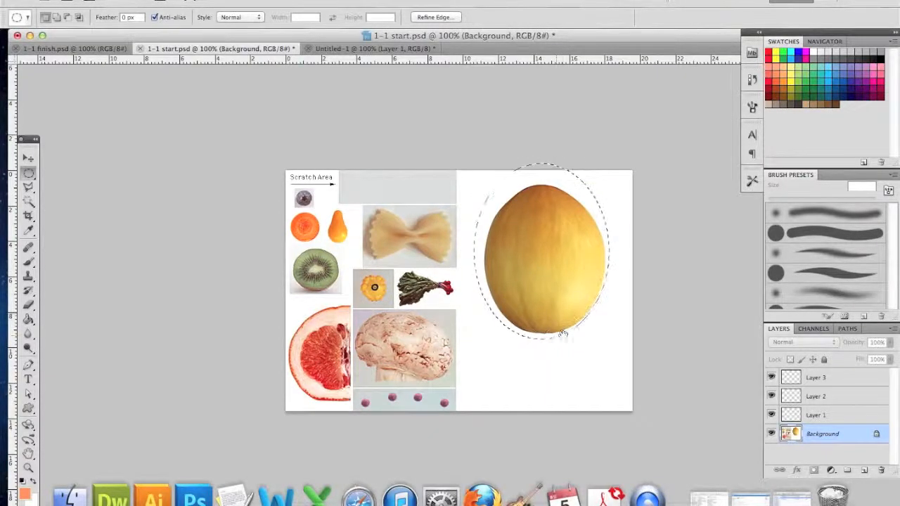
{"action": "mouse_move", "coordinate": [555, 322]}
{"action": "left_mouse_down"}
{"action": "mouse_move", "coordinate": [564, 342]}
{"action": "mouse_move", "coordinate": [561, 335]}
{"action": "left_mouse_up"}
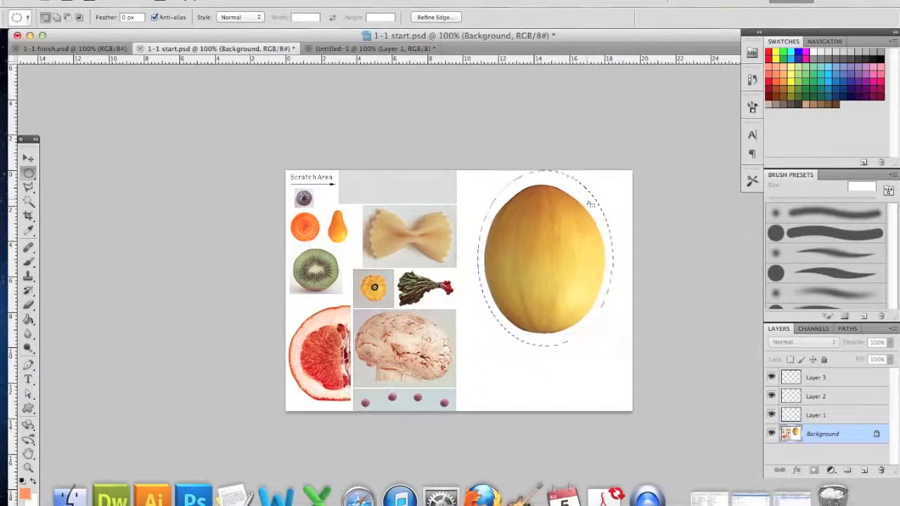
{"action": "left_click_drag", "start_coordinate": [537, 174], "coordinate": [538, 180]}
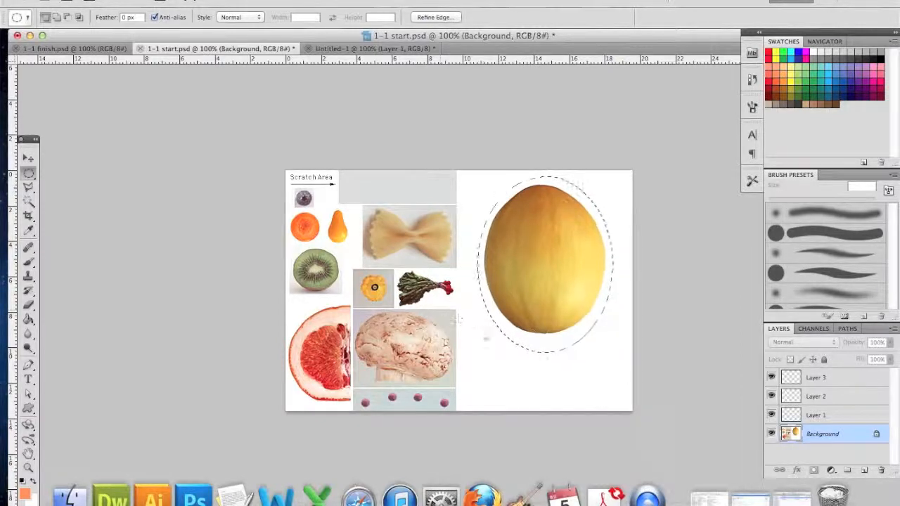
Copy the elliptical melon selection from 1-1 start.psd and paste it into the Untitled-1 document.
{"action": "left_click", "coordinate": [123, 1]}
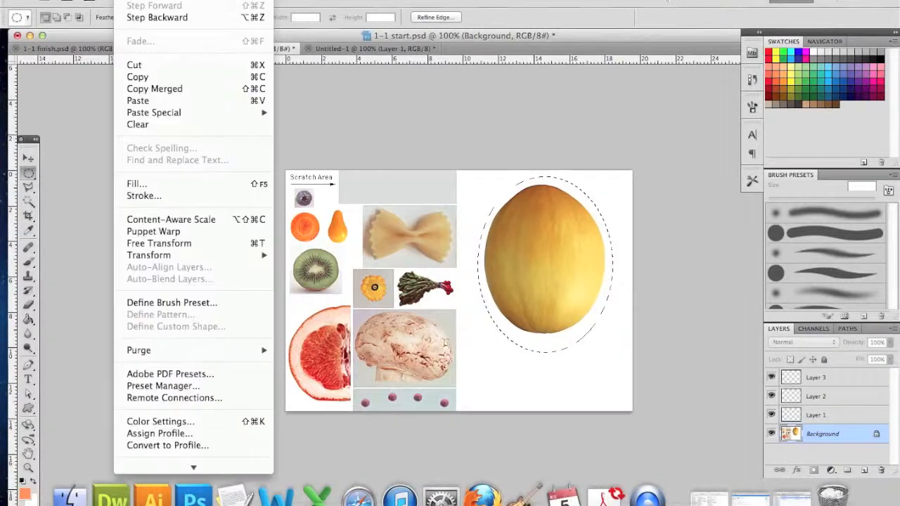
{"action": "left_click", "coordinate": [152, 78]}
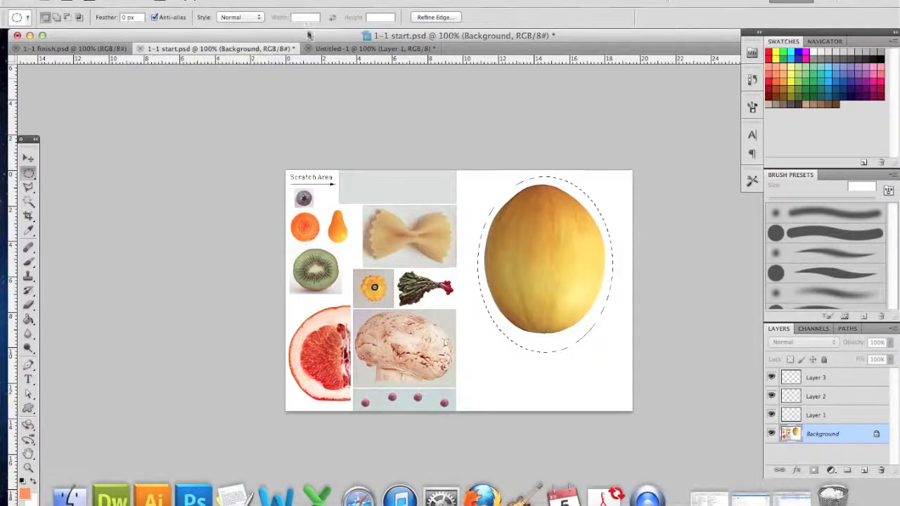
{"action": "left_click", "coordinate": [398, 51]}
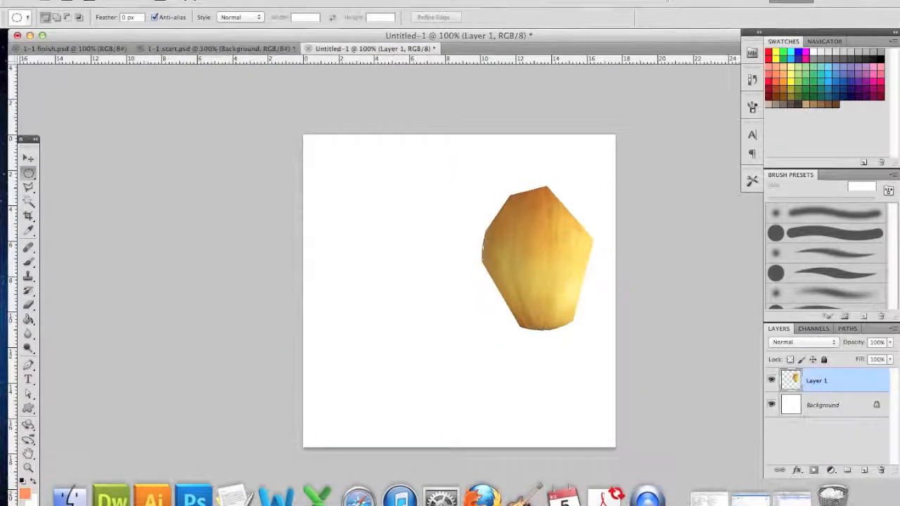
{"action": "left_click", "coordinate": [124, 1]}
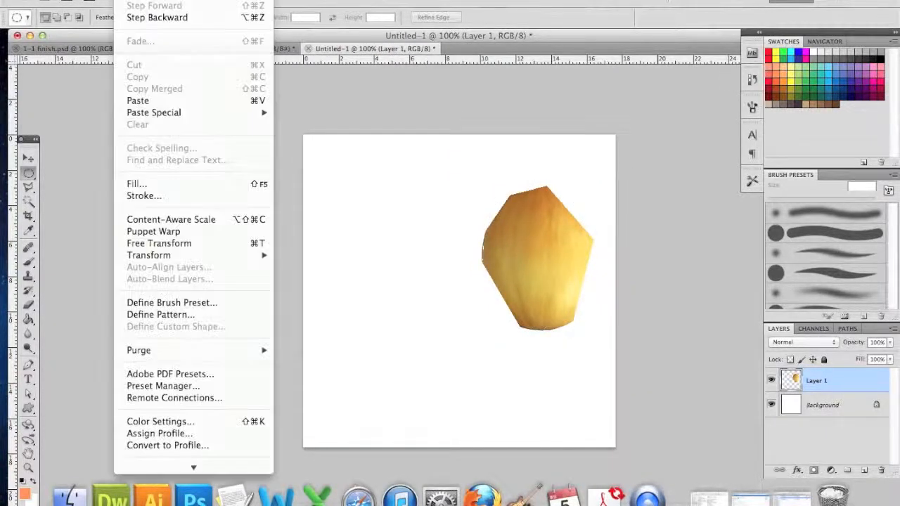
{"action": "left_click", "coordinate": [159, 97]}
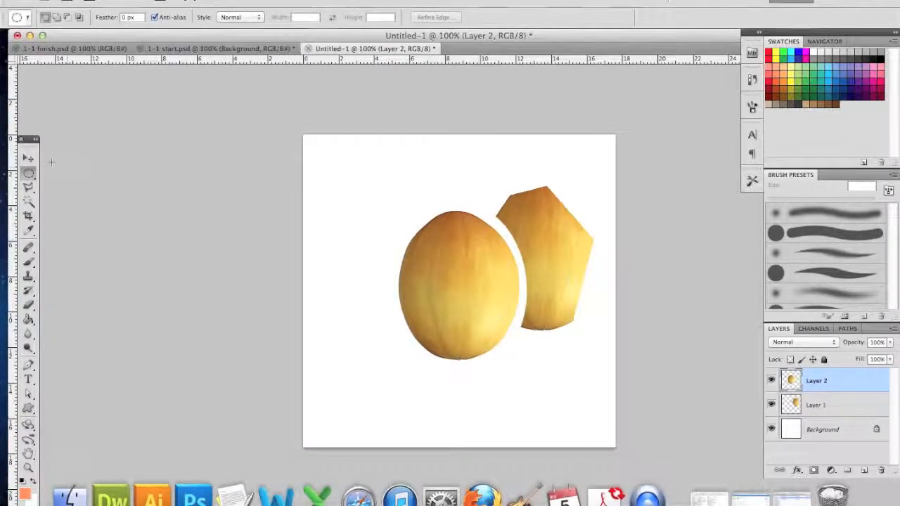
Move the pasted whole melon to the left of the polygonal melon piece with the Move tool.
{"action": "left_click", "coordinate": [31, 159]}
{"action": "left_click_drag", "start_coordinate": [462, 251], "coordinate": [407, 246]}
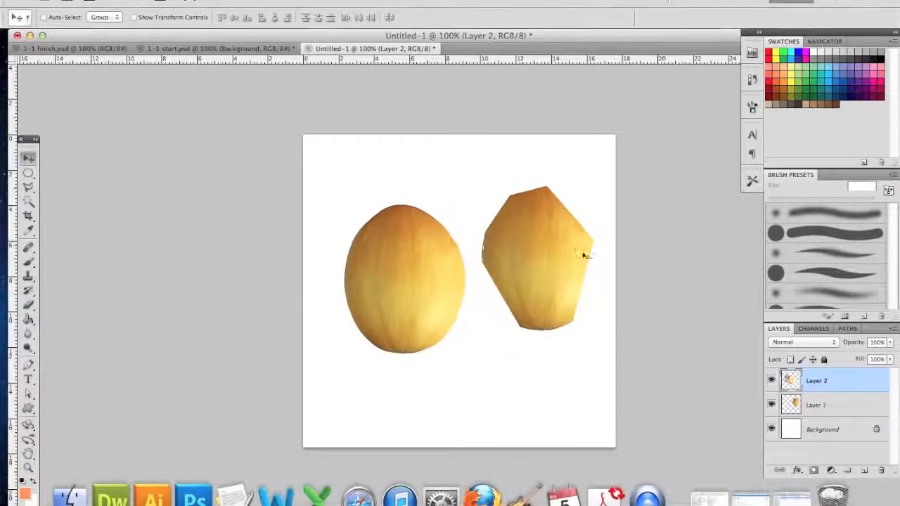
{"action": "left_click_drag", "start_coordinate": [415, 285], "coordinate": [408, 264]}
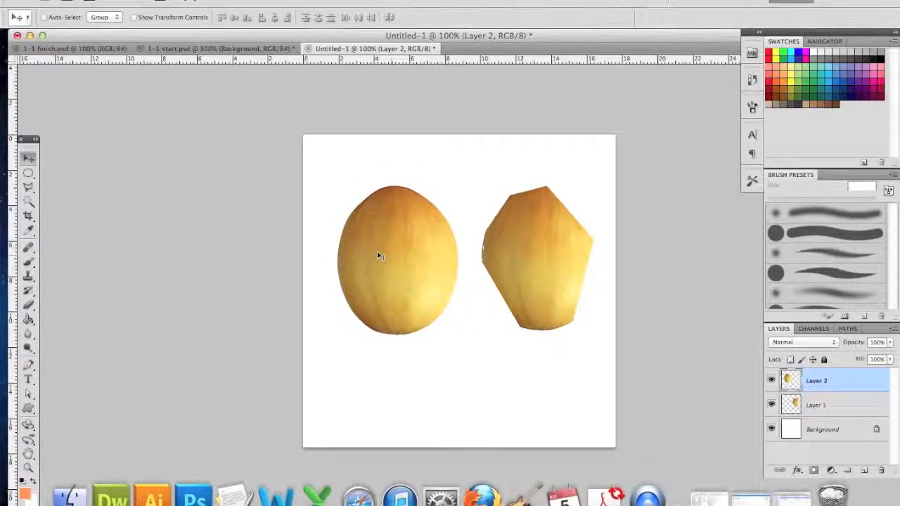
Return to 1-1 start.psd and draw an elliptical marquee selection around the half grapefruit.
{"action": "left_click", "coordinate": [174, 49]}
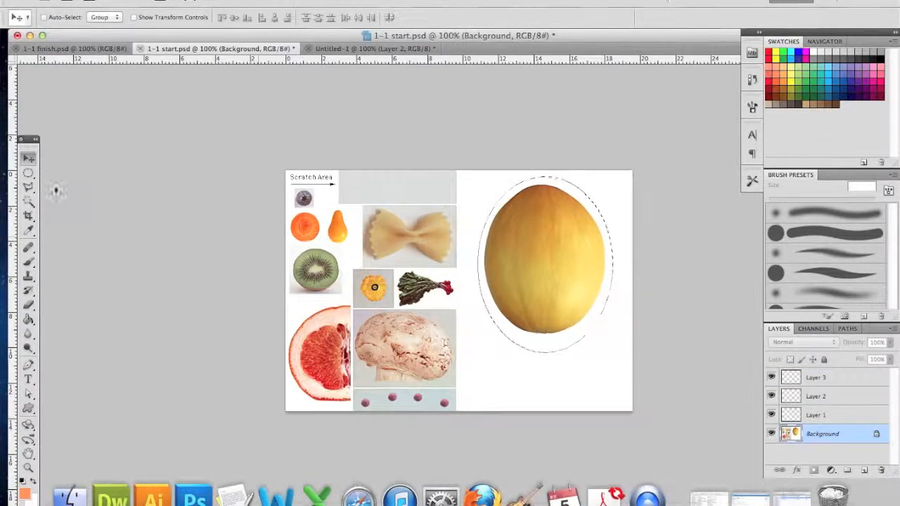
{"action": "left_click", "coordinate": [28, 172]}
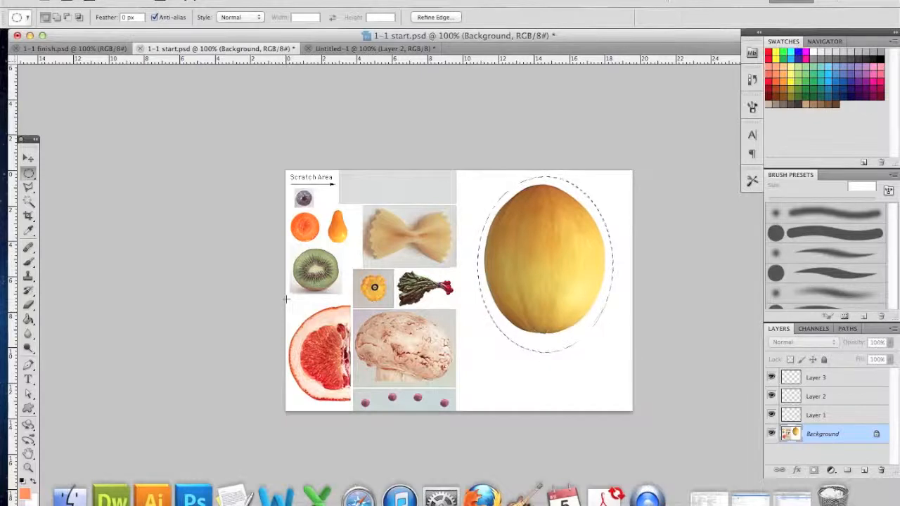
{"action": "left_click_drag", "start_coordinate": [286, 299], "coordinate": [393, 399]}
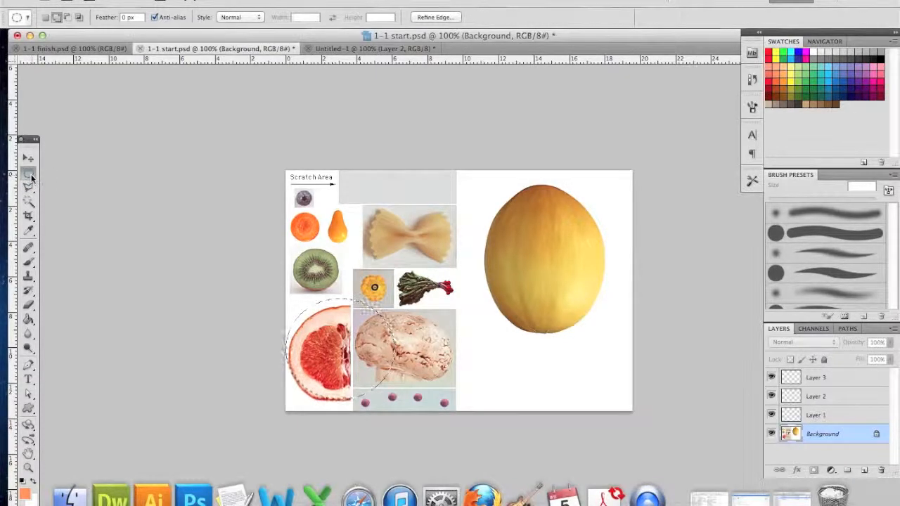
Subtract a rectangular marquee from the elliptical selection along the grapefruit's straight cut edge.
{"action": "left_click", "coordinate": [30, 176]}
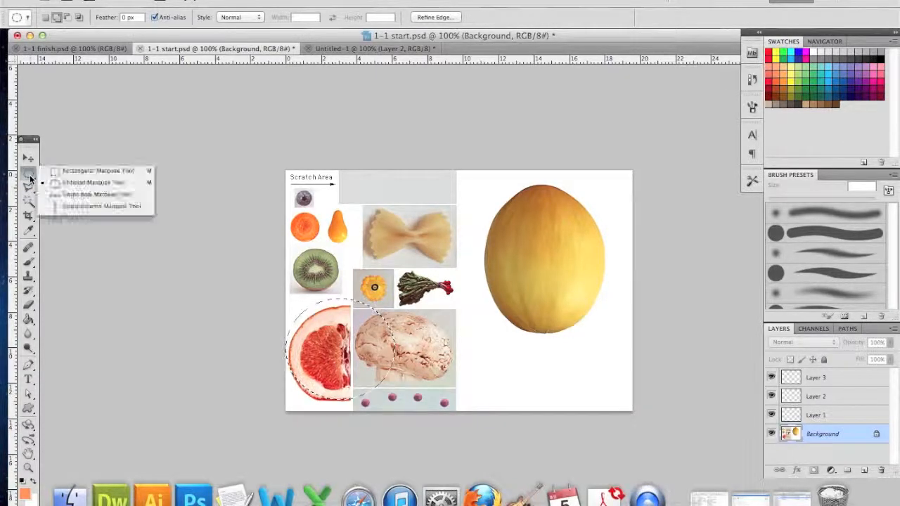
{"action": "left_click", "coordinate": [66, 172]}
{"action": "left_click", "coordinate": [68, 17]}
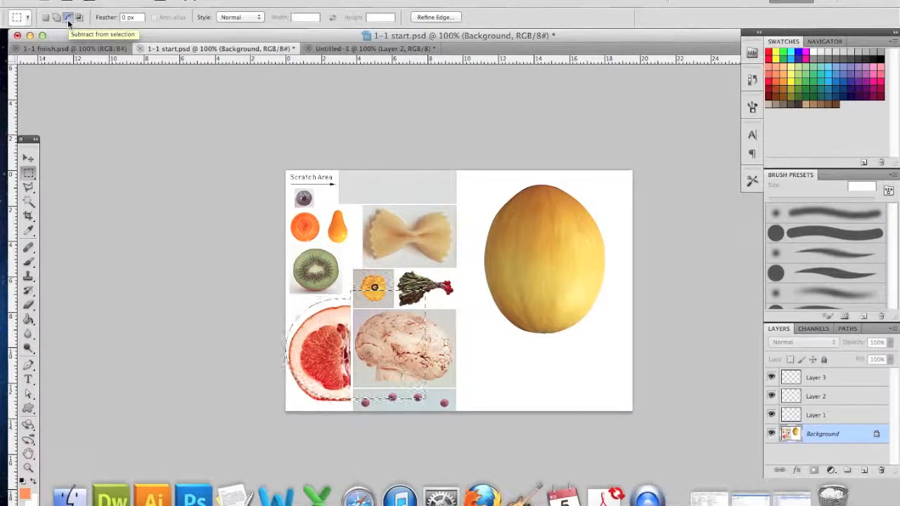
{"action": "left_click_drag", "start_coordinate": [351, 287], "coordinate": [429, 411]}
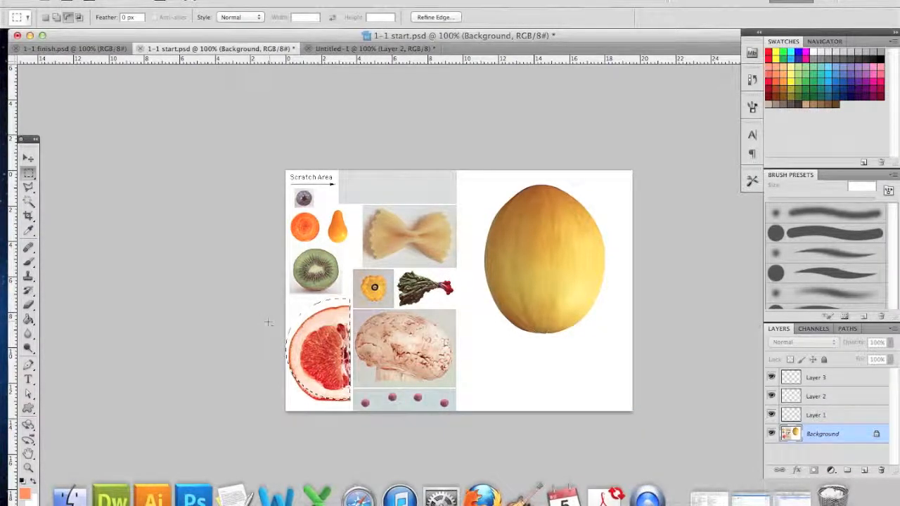
Switch back to the Elliptical Marquee tool in New selection mode and deselect the grapefruit.
{"action": "left_click", "coordinate": [28, 172]}
{"action": "left_click", "coordinate": [70, 184]}
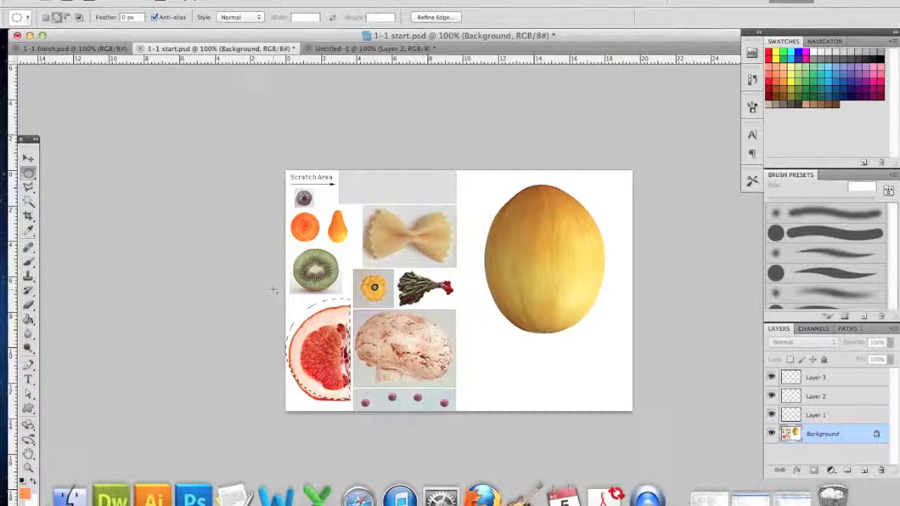
{"action": "left_click", "coordinate": [46, 17]}
{"action": "left_click", "coordinate": [266, 279]}
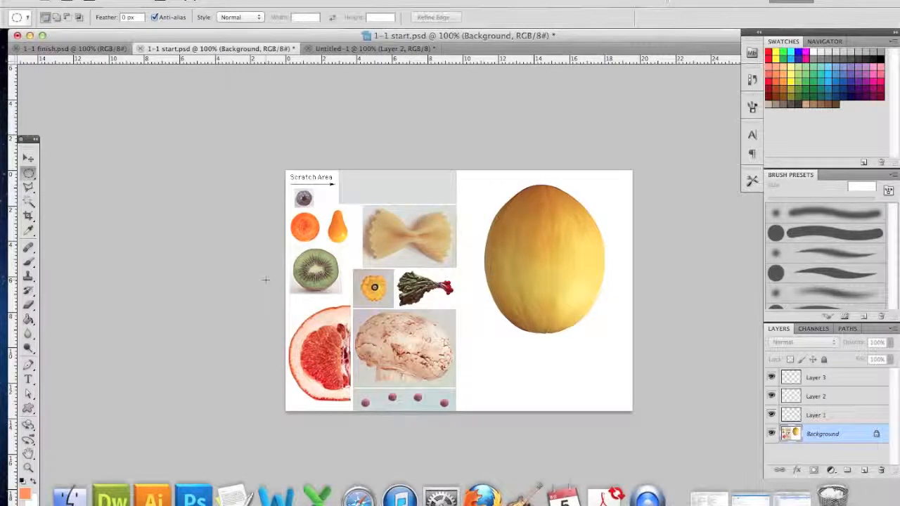
Select the half grapefruit with a new elliptical marquee and subtract a rectangular area covering everything beyond its cut edge.
{"action": "left_click_drag", "start_coordinate": [291, 296], "coordinate": [393, 402]}
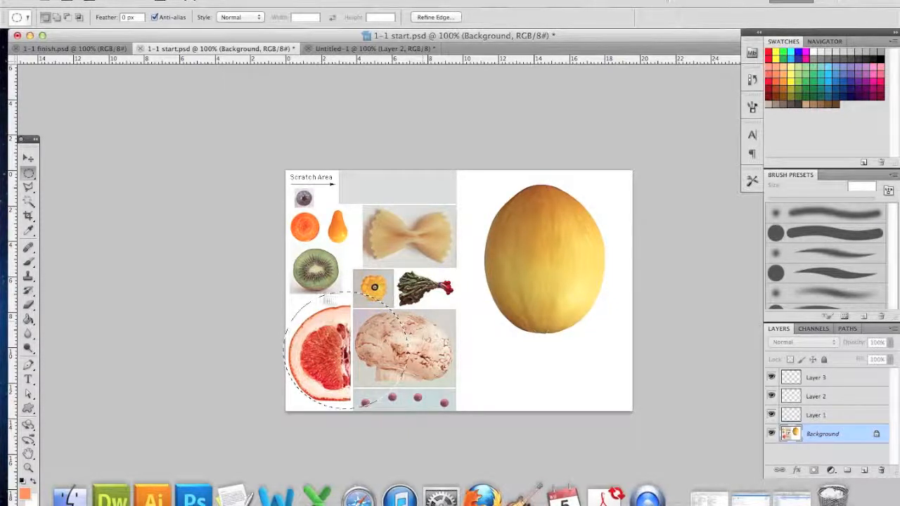
{"action": "left_click", "coordinate": [28, 173]}
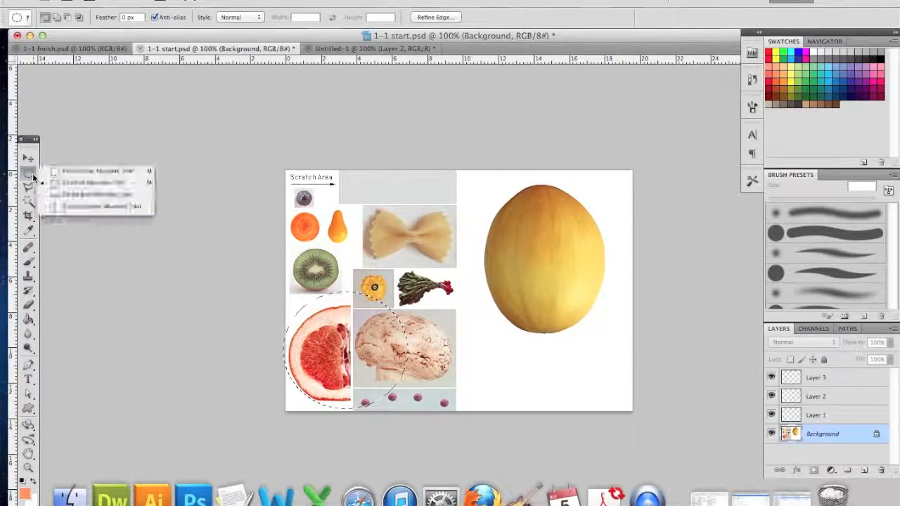
{"action": "left_click", "coordinate": [58, 172]}
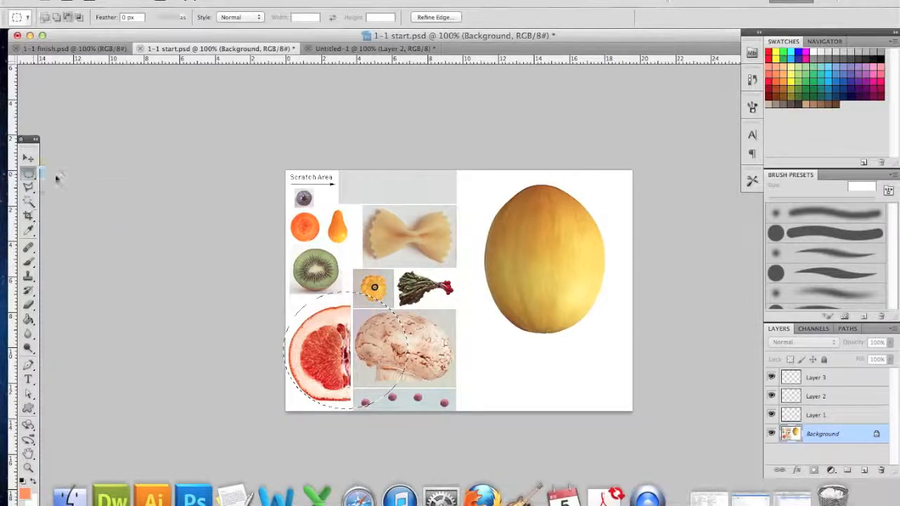
{"action": "left_click", "coordinate": [55, 18]}
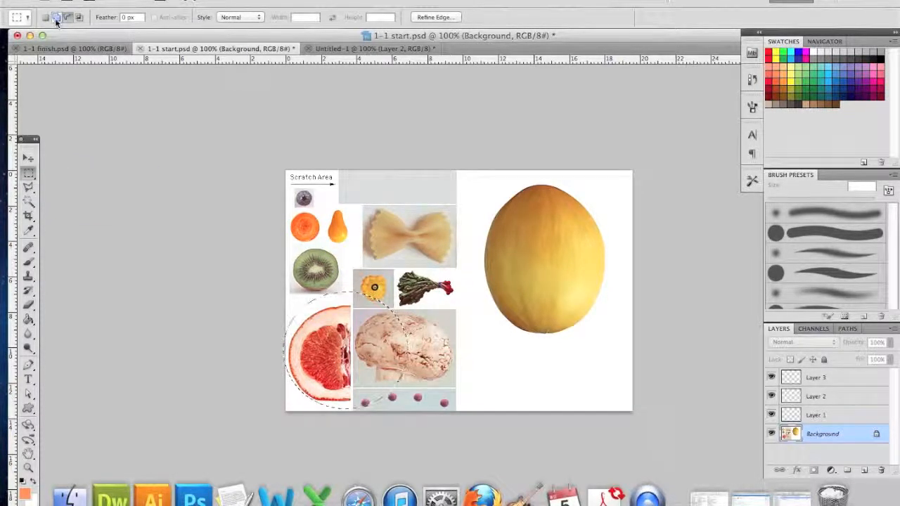
{"action": "left_click", "coordinate": [68, 17]}
{"action": "left_click", "coordinate": [67, 18]}
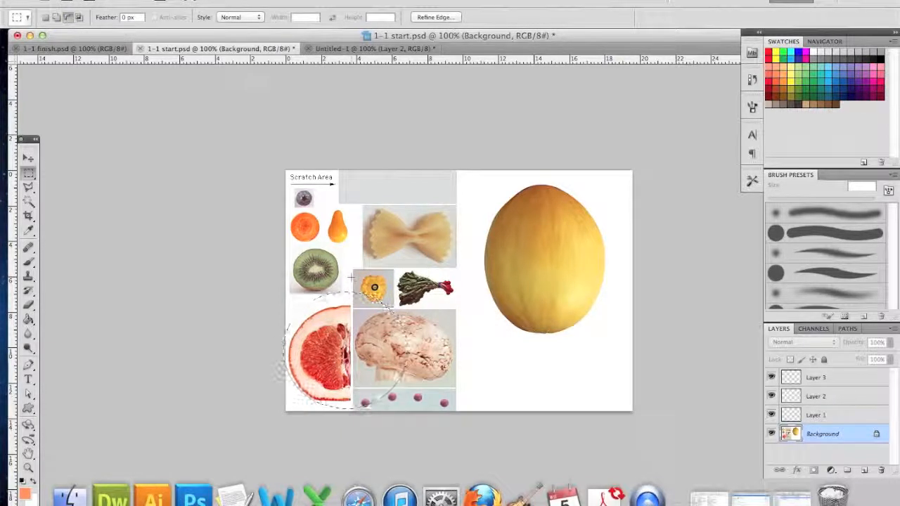
{"action": "left_click_drag", "start_coordinate": [397, 406], "coordinate": [452, 416]}
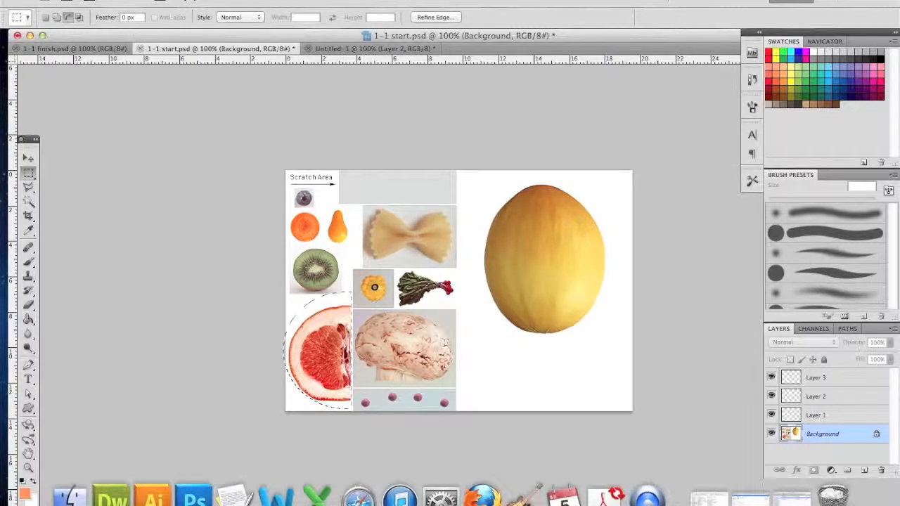
Copy the selected half grapefruit into Untitled-1 and move it up between the two melons with the Move tool.
{"action": "left_click", "coordinate": [118, 2]}
{"action": "left_click", "coordinate": [146, 76]}
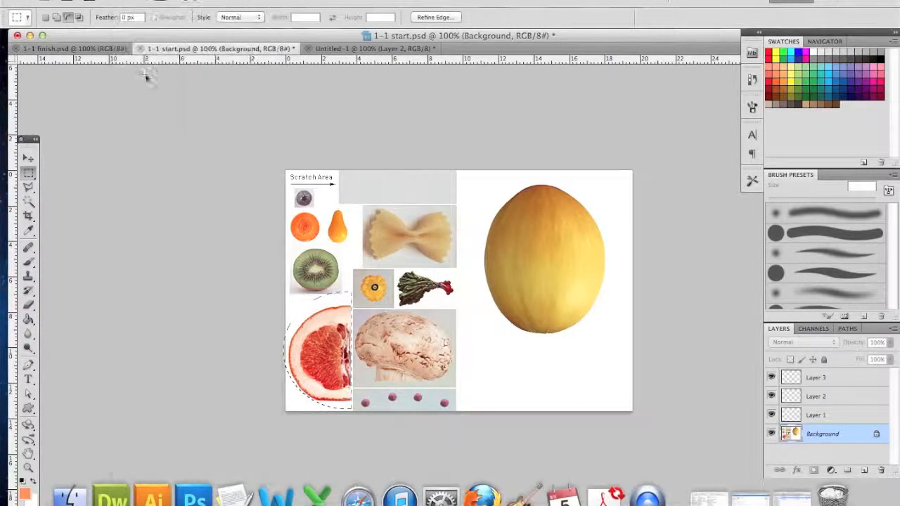
{"action": "left_click", "coordinate": [389, 53]}
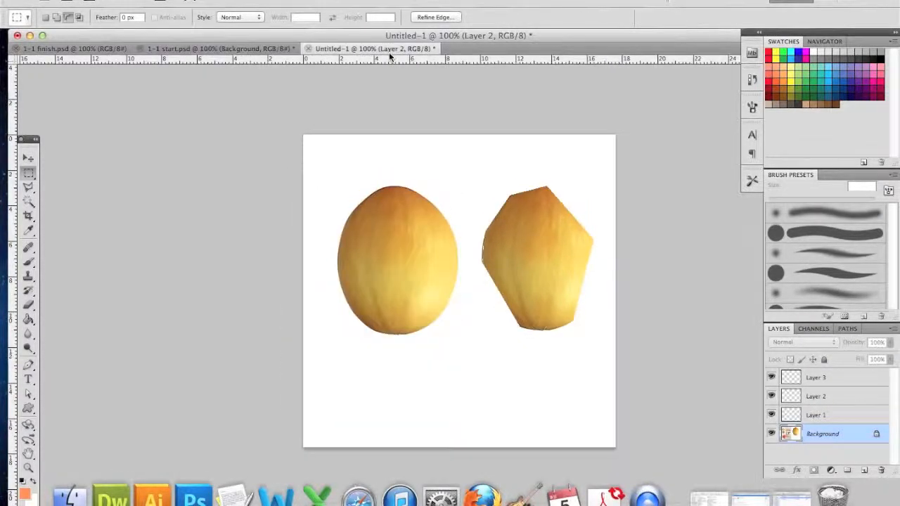
{"action": "left_click", "coordinate": [118, 2]}
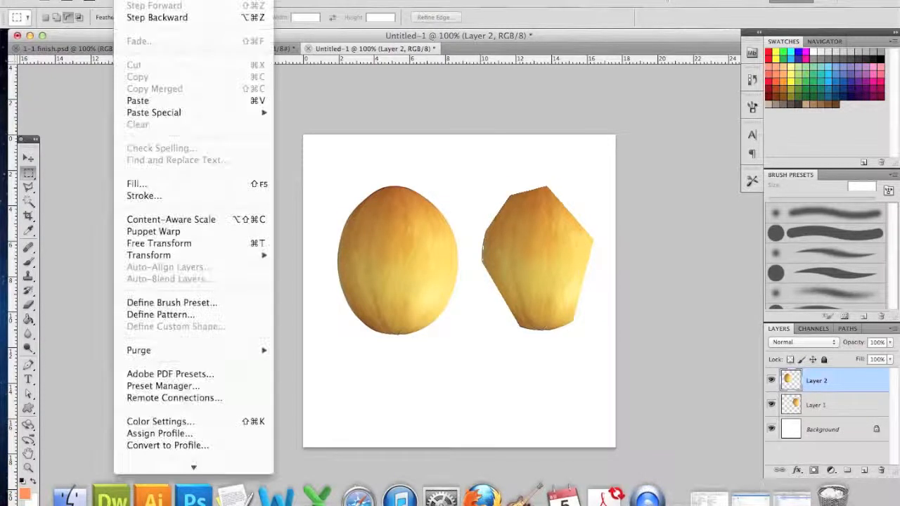
{"action": "left_click", "coordinate": [161, 102]}
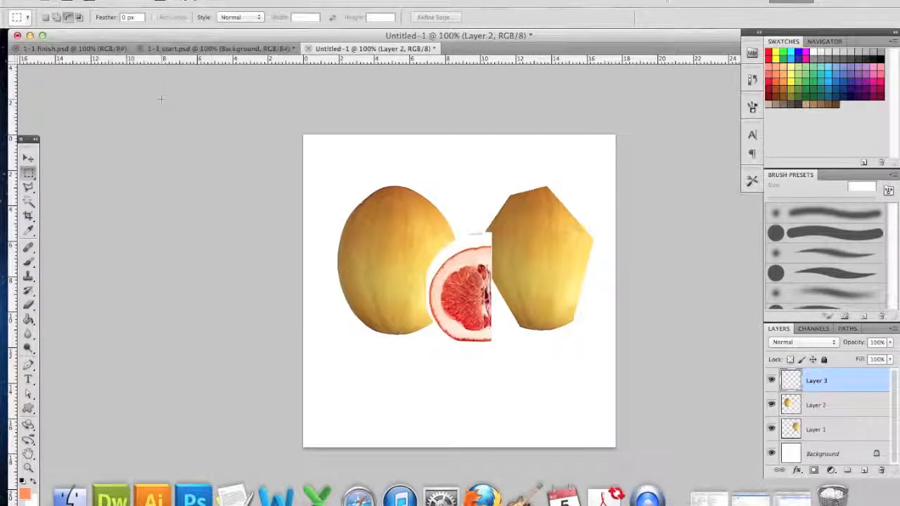
{"action": "left_click", "coordinate": [28, 159]}
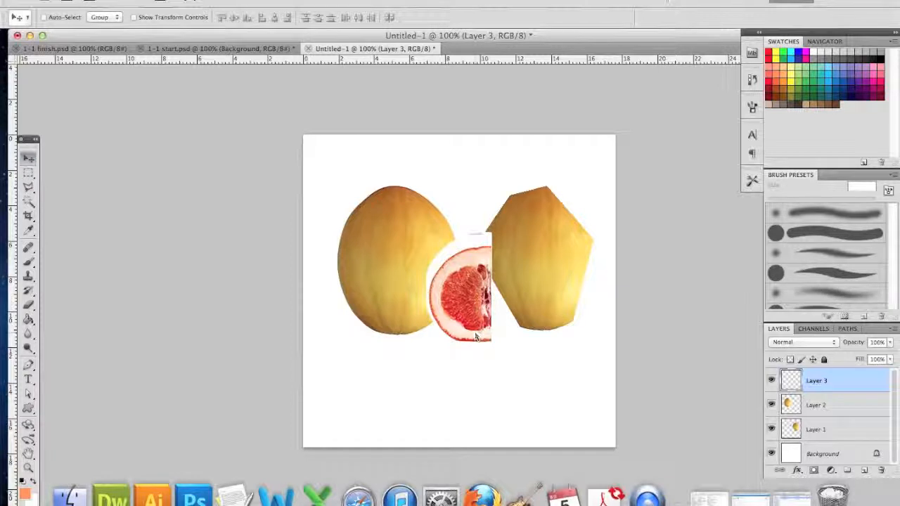
{"action": "left_click_drag", "start_coordinate": [472, 306], "coordinate": [476, 279]}
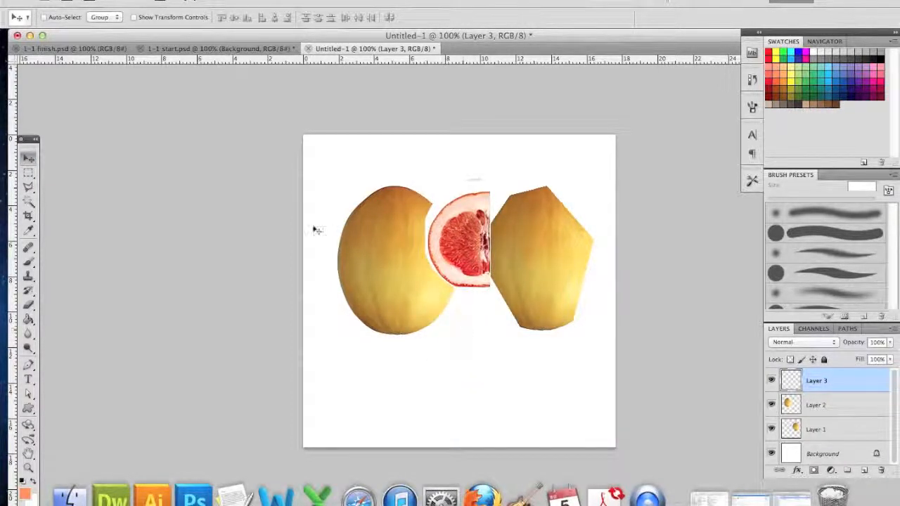
{"action": "left_click", "coordinate": [28, 187]}
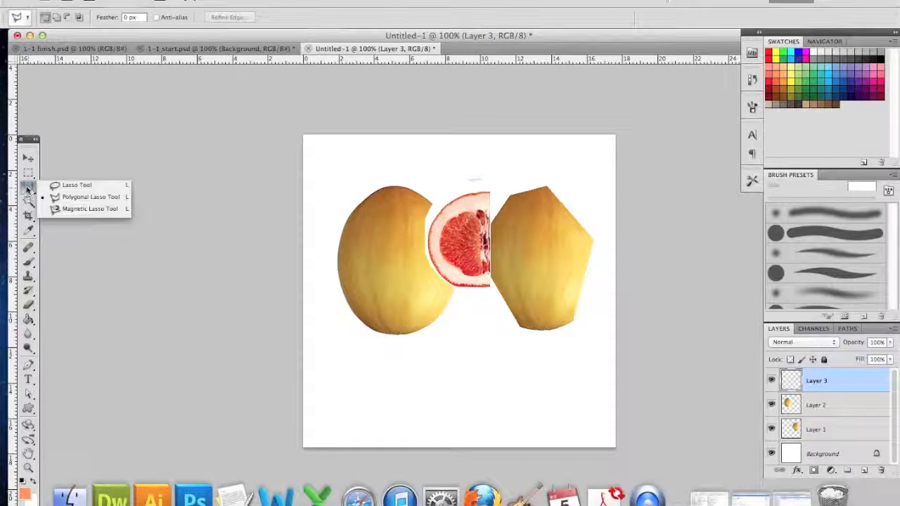
{"action": "left_click", "coordinate": [28, 173]}
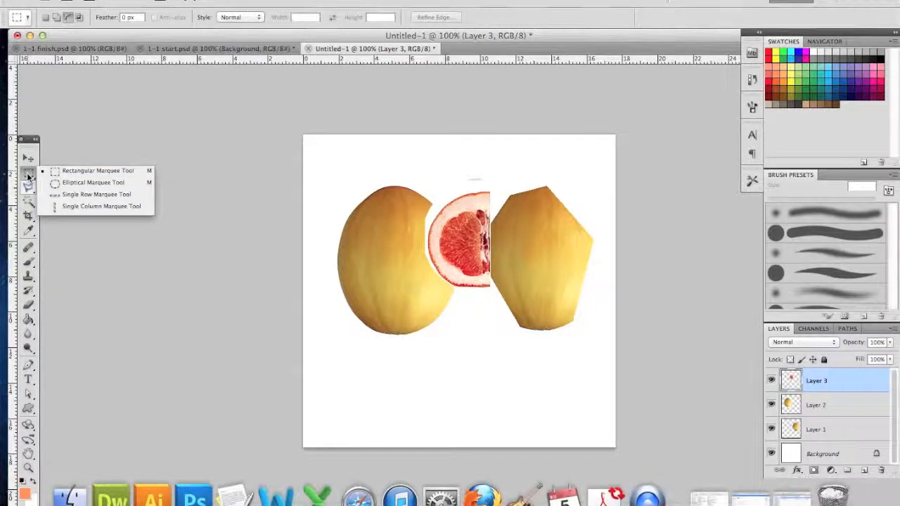
{"action": "left_click", "coordinate": [28, 158]}
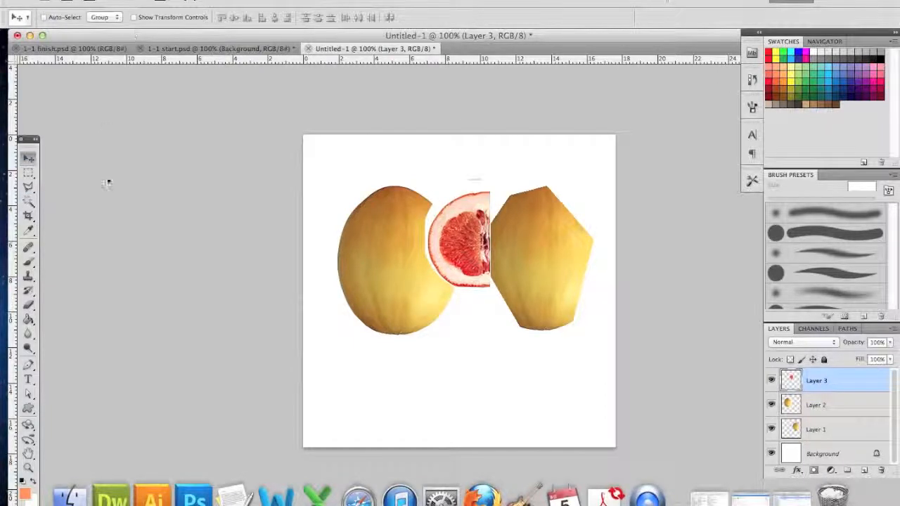
Examine the finished fruit face in 1-1 finish.psd and return to the Untitled-1 document.
{"action": "left_click", "coordinate": [218, 49]}
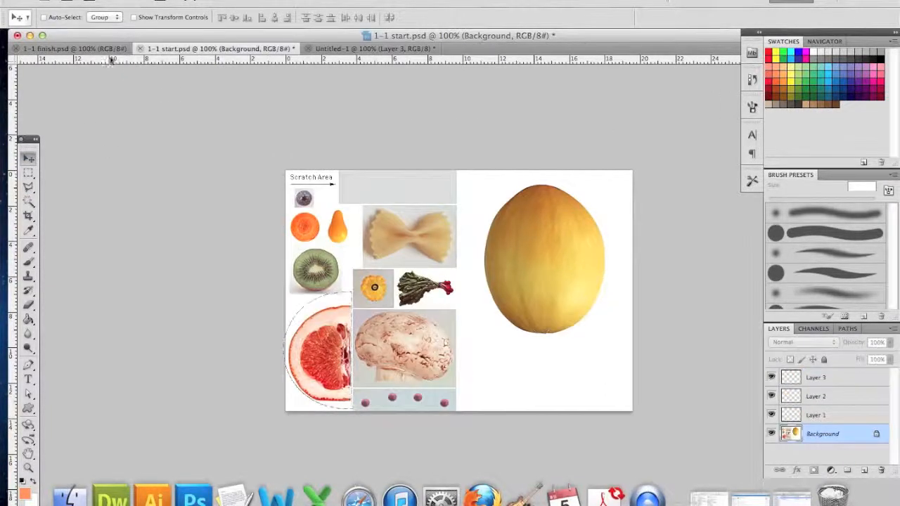
{"action": "left_click", "coordinate": [98, 50]}
{"action": "left_click", "coordinate": [98, 49]}
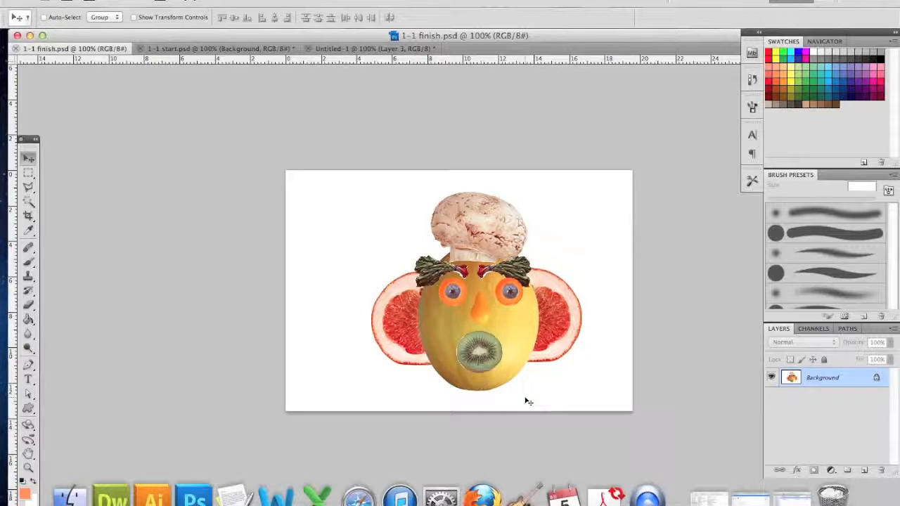
{"action": "left_click", "coordinate": [333, 48]}
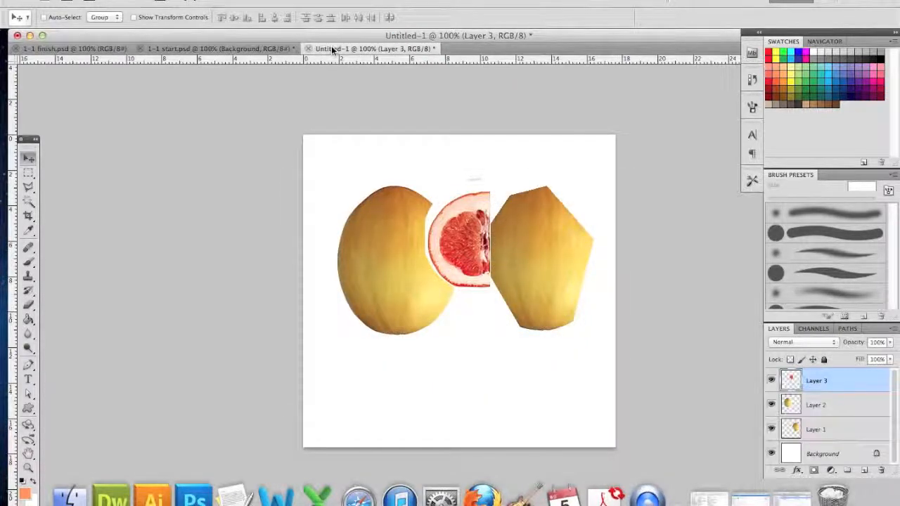
{"action": "mouse_move", "coordinate": [332, 46]}
{"action": "left_mouse_down"}
{"action": "mouse_move", "coordinate": [388, 108]}
{"action": "mouse_move", "coordinate": [169, 148]}
{"action": "mouse_move", "coordinate": [263, 88]}
{"action": "mouse_move", "coordinate": [307, 44]}
{"action": "mouse_move", "coordinate": [341, 48]}
{"action": "left_mouse_up"}
{"action": "left_click", "coordinate": [159, 1]}
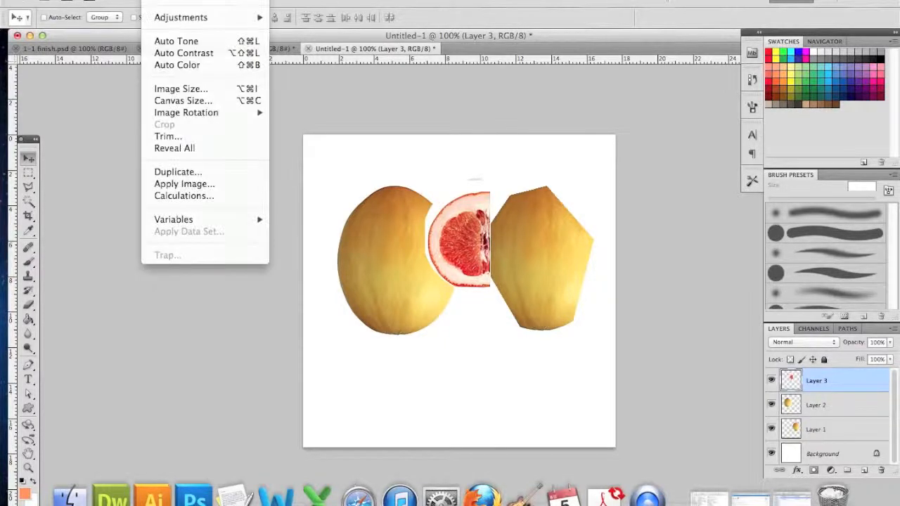
{"action": "mouse_move", "coordinate": [193, 0]}
{"action": "mouse_move", "coordinate": [342, 0]}
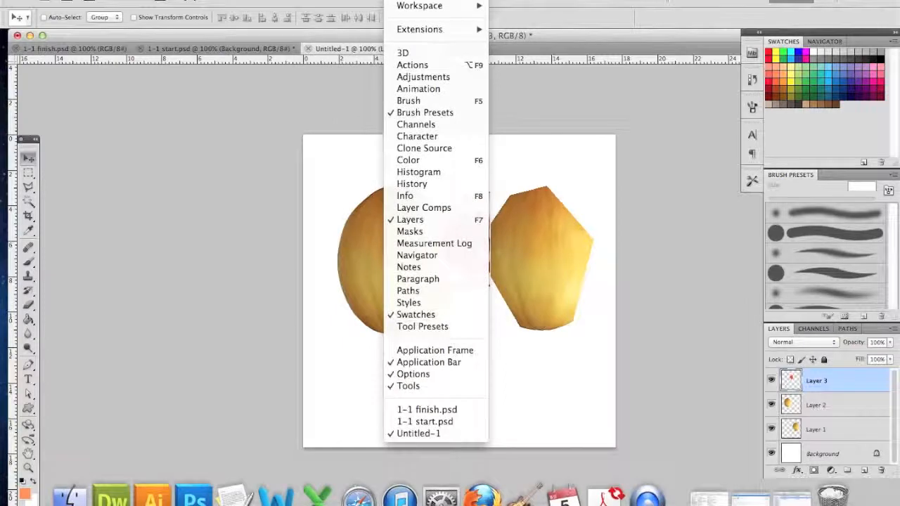
{"action": "mouse_move", "coordinate": [227, 1]}
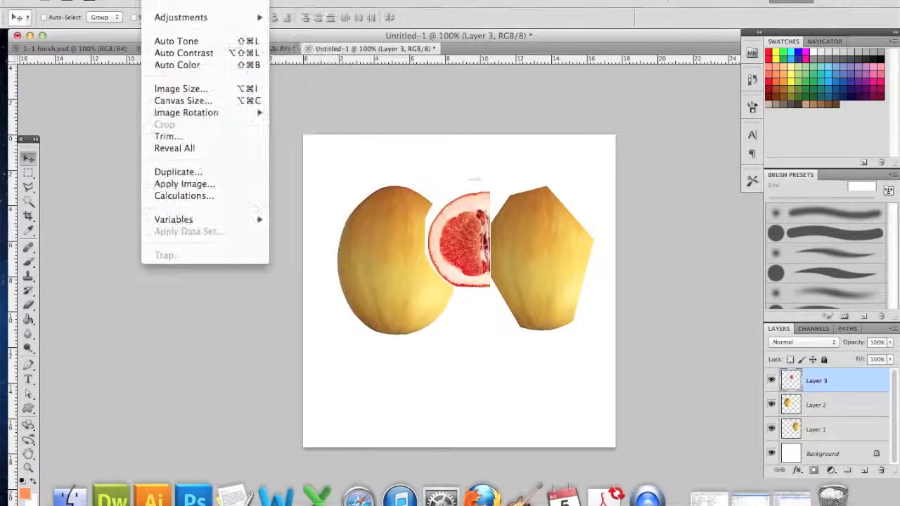
{"action": "mouse_move", "coordinate": [305, 0]}
{"action": "left_click", "coordinate": [473, 99]}
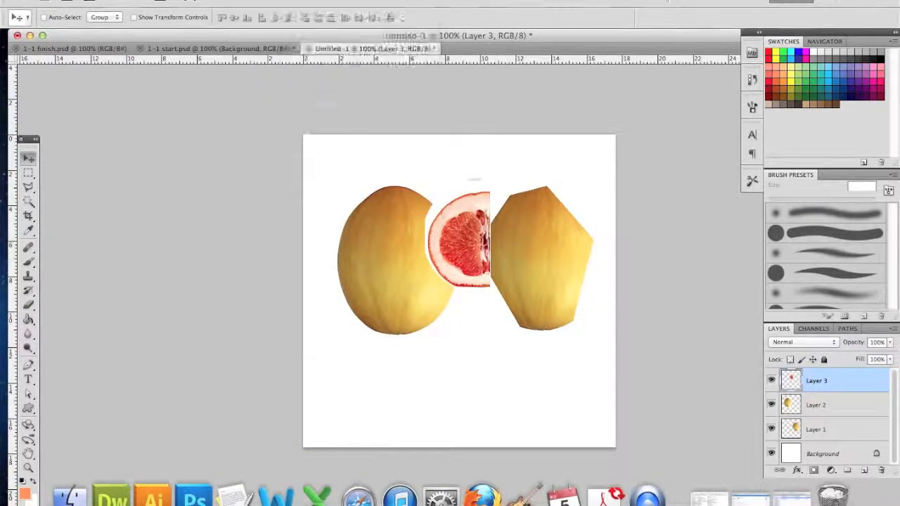
{"action": "left_click", "coordinate": [438, 0]}
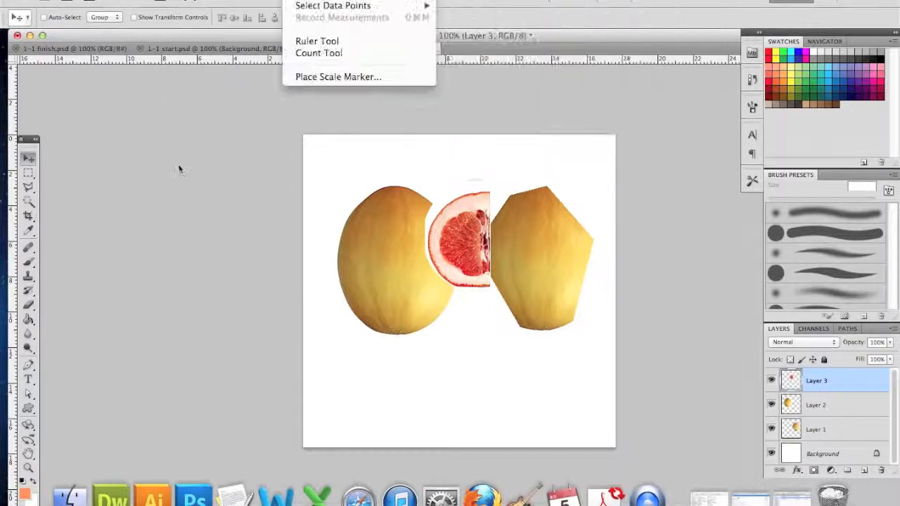
{"action": "left_click", "coordinate": [158, 109]}
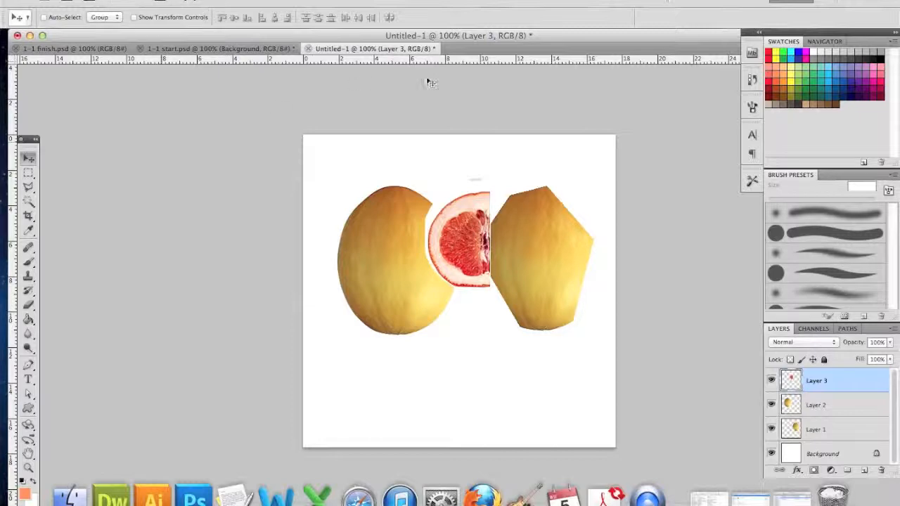
{"action": "left_click", "coordinate": [100, 0]}
{"action": "mouse_move", "coordinate": [126, 0]}
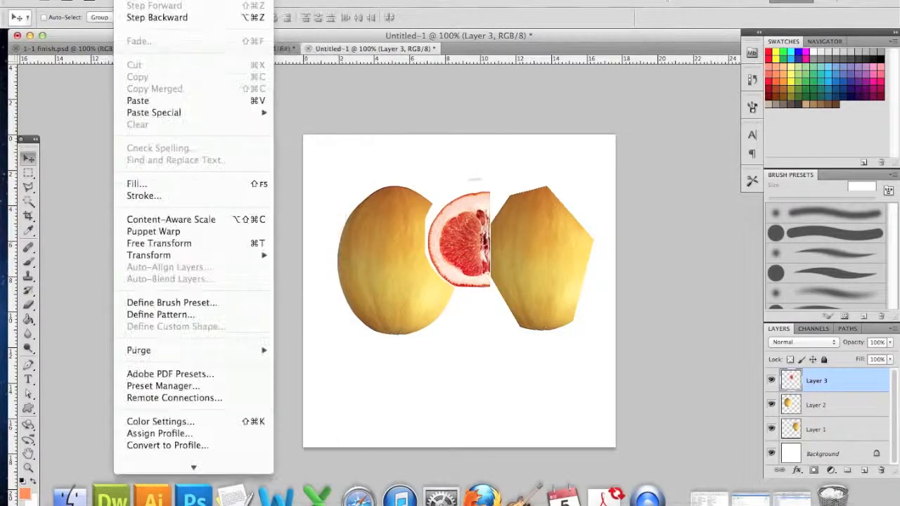
{"action": "mouse_move", "coordinate": [298, 0]}
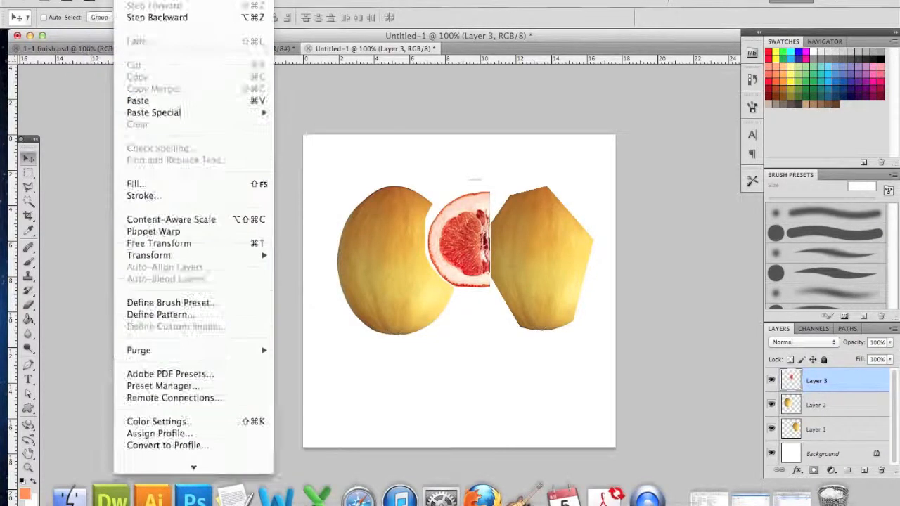
{"action": "mouse_move", "coordinate": [227, 0]}
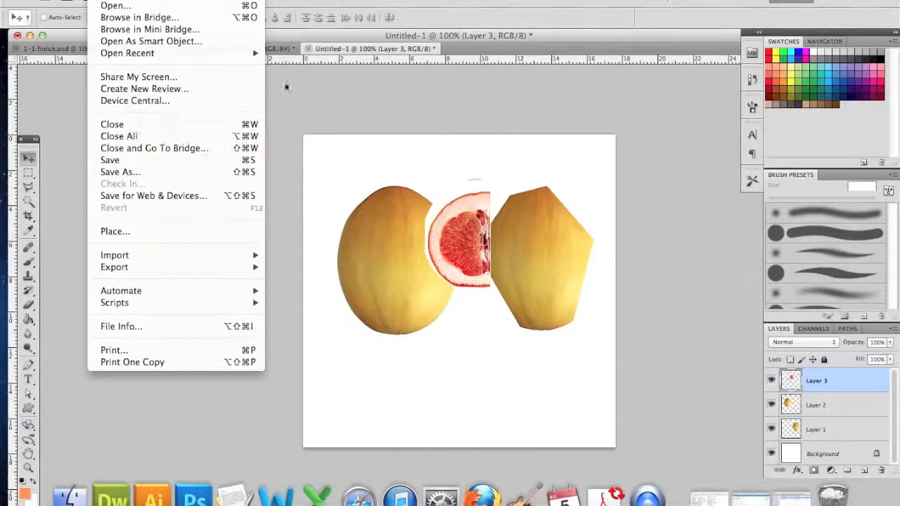
{"action": "left_click", "coordinate": [294, 99]}
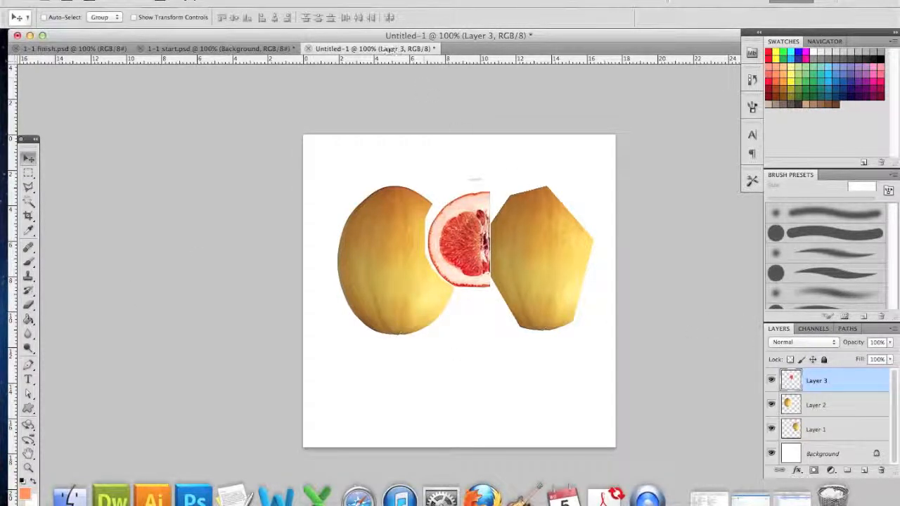
{"action": "left_click", "coordinate": [397, 1]}
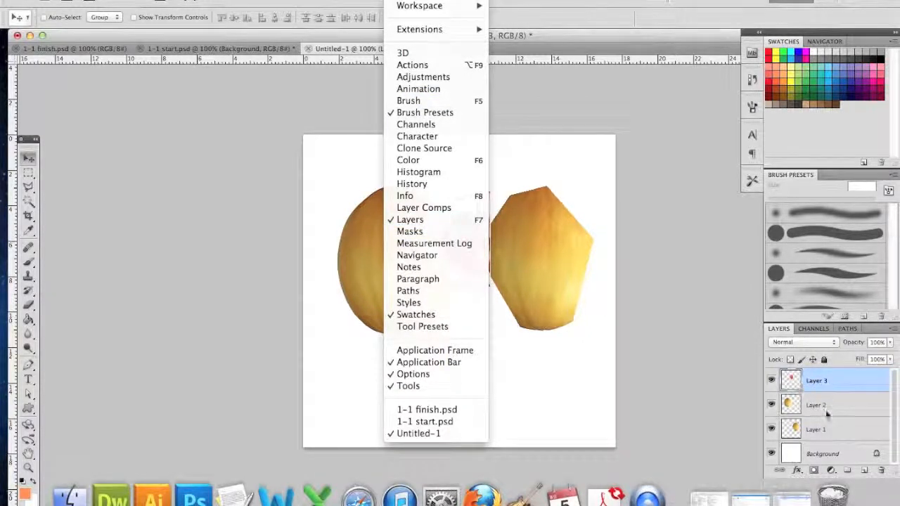
{"action": "left_click", "coordinate": [726, 343]}
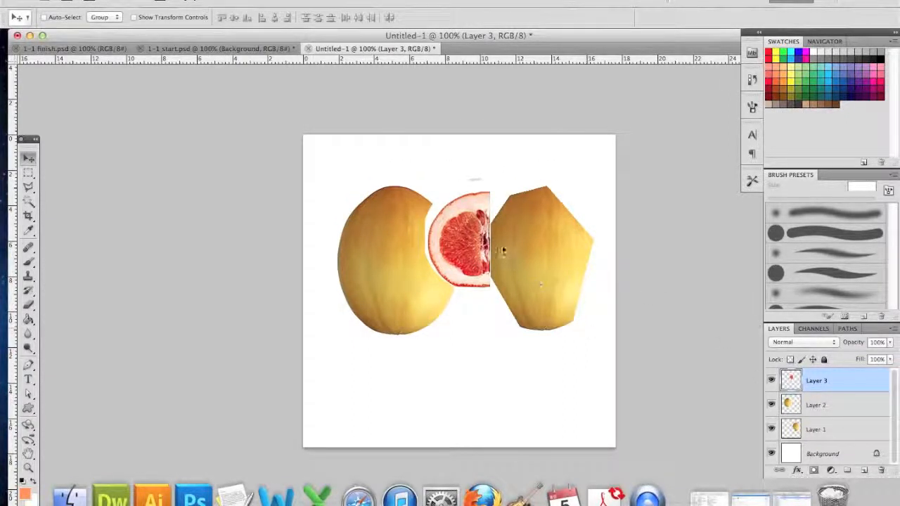
Move the half grapefruit down onto the angular melon and erase across its upper part with the 30 px Eraser.
{"action": "left_click_drag", "start_coordinate": [464, 236], "coordinate": [504, 307]}
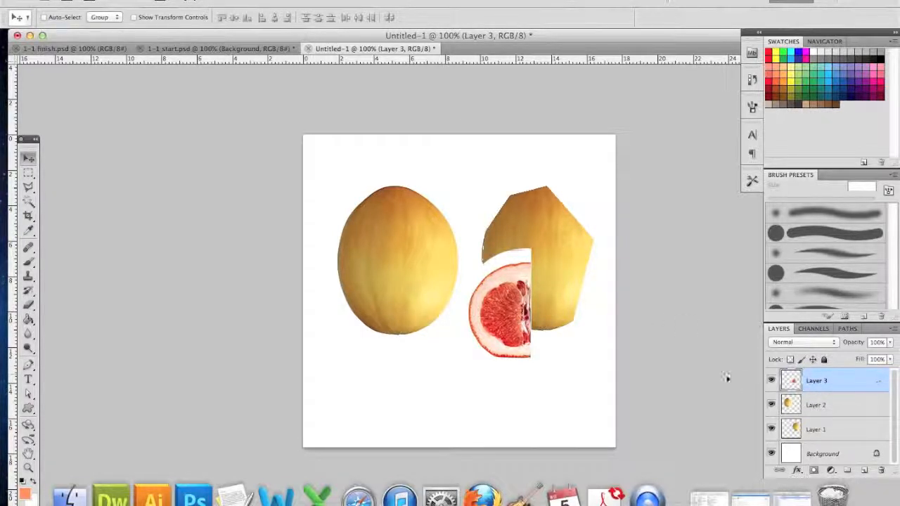
{"action": "left_click", "coordinate": [28, 276]}
{"action": "left_click", "coordinate": [28, 304]}
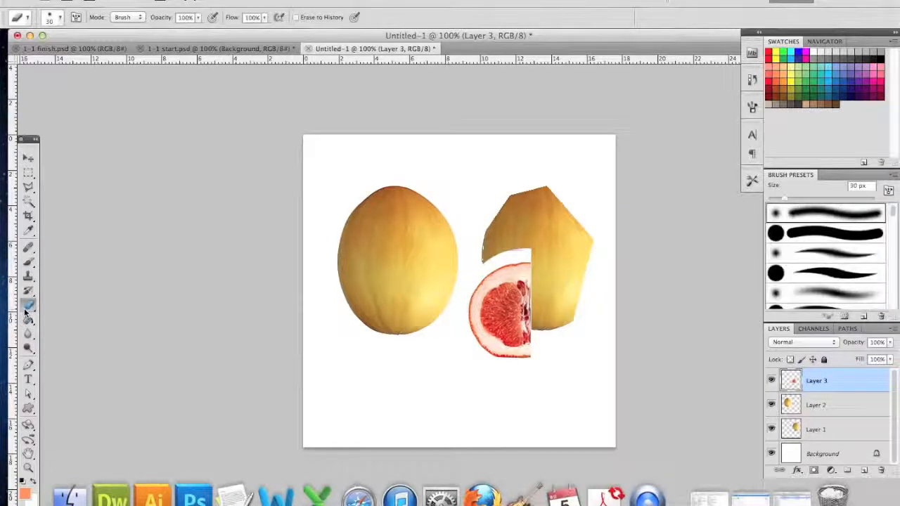
{"action": "mouse_move", "coordinate": [466, 291]}
{"action": "left_mouse_down"}
{"action": "mouse_move", "coordinate": [561, 281]}
{"action": "mouse_move", "coordinate": [523, 262]}
{"action": "left_mouse_up"}
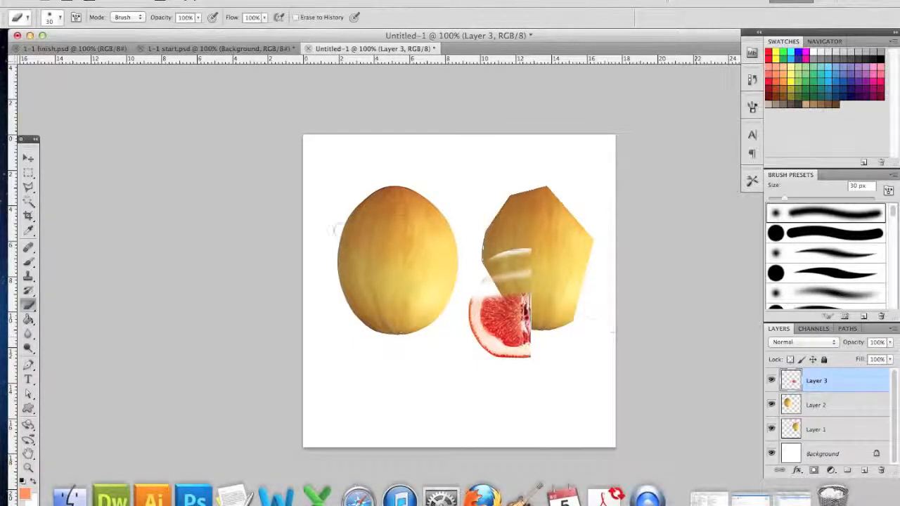
Make Layer 2 active and erase a V-shaped set of strokes into the upper part of the round melon with the 30 px Eraser.
{"action": "left_click", "coordinate": [28, 172]}
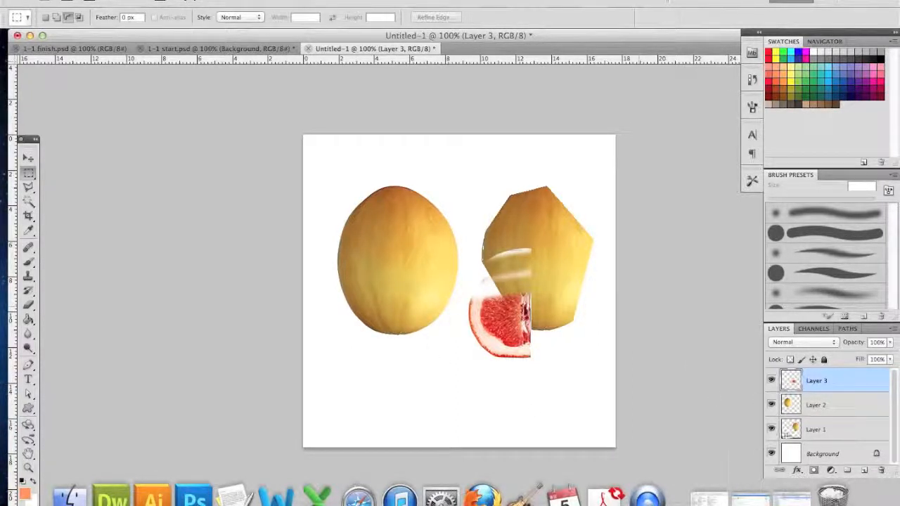
{"action": "left_click", "coordinate": [840, 409]}
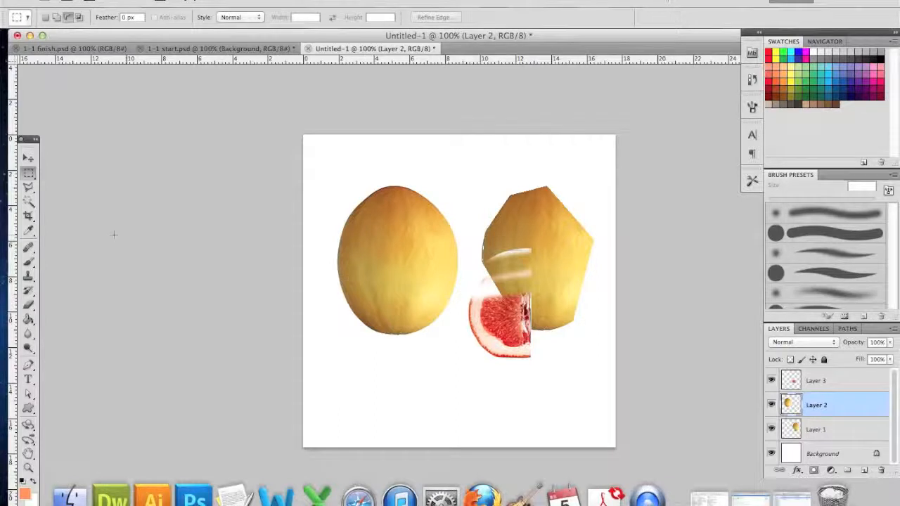
{"action": "left_click", "coordinate": [28, 304]}
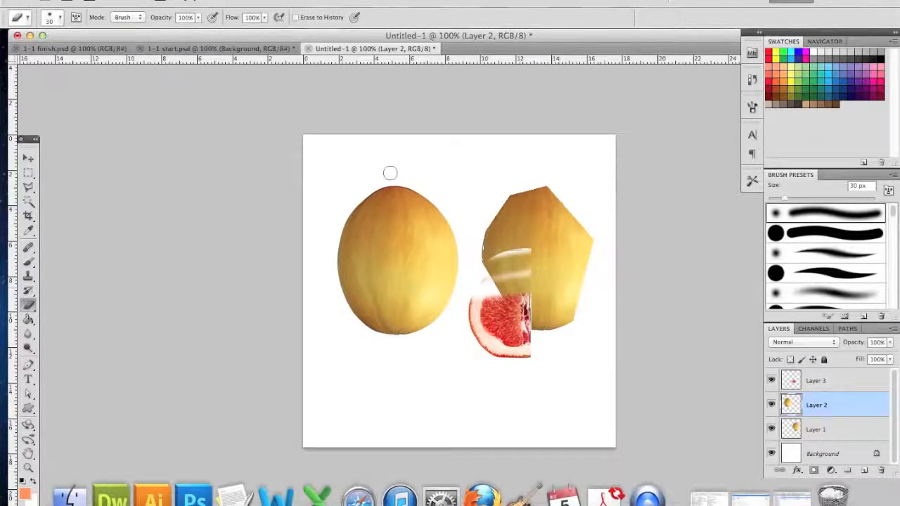
{"action": "left_click_drag", "start_coordinate": [385, 175], "coordinate": [385, 275]}
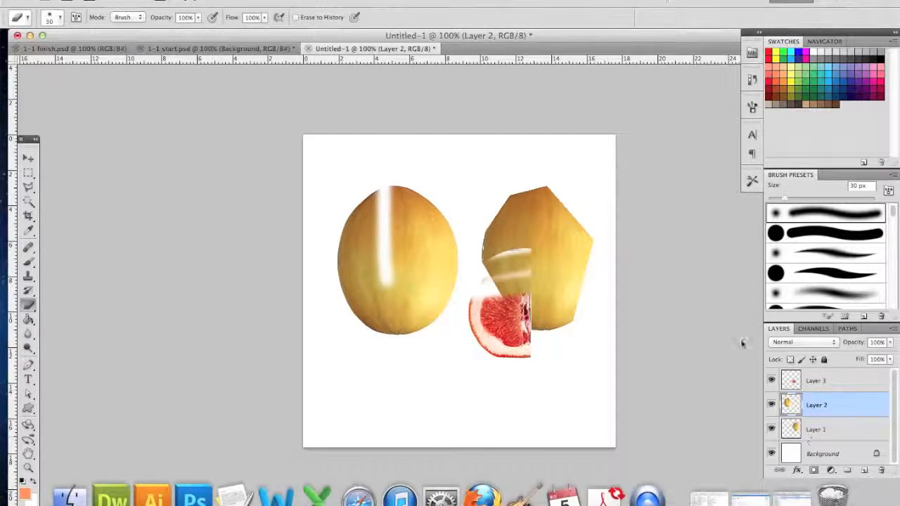
{"action": "left_click", "coordinate": [419, 196], "text": "shift"}
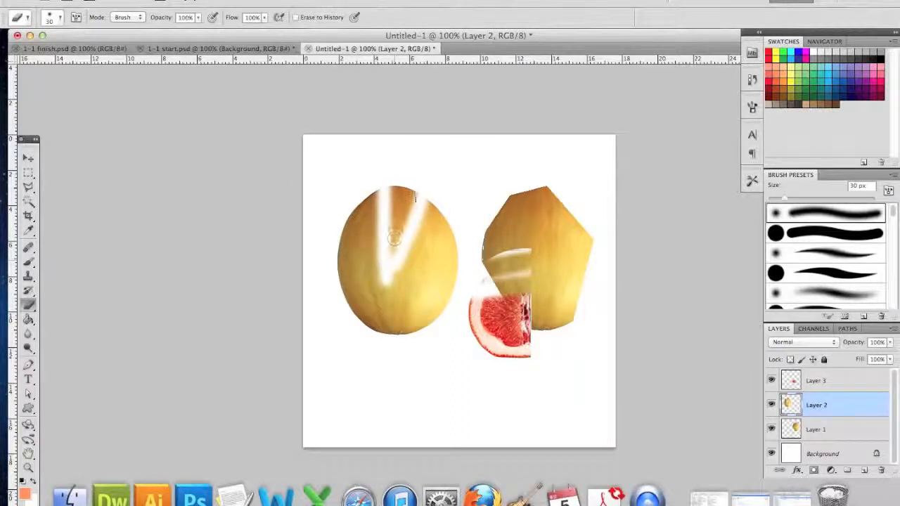
{"action": "left_click_drag", "start_coordinate": [394, 238], "coordinate": [421, 182]}
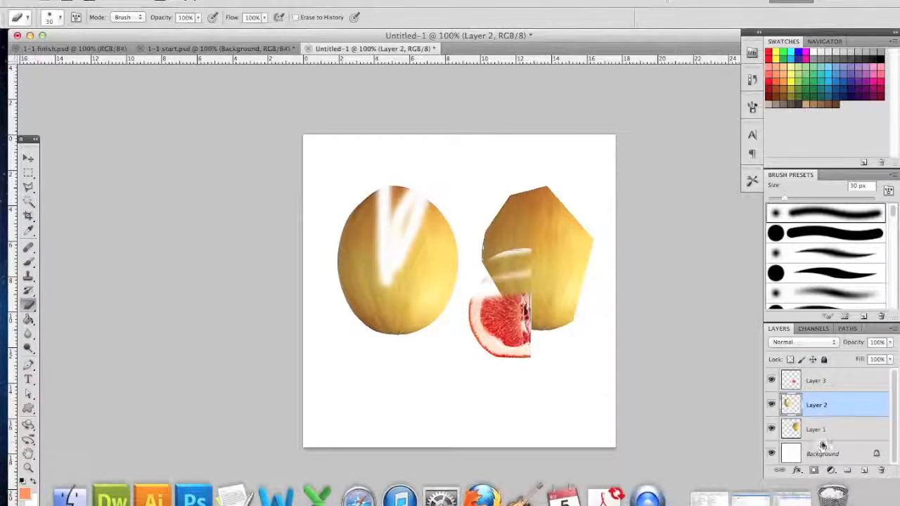
Switch to the Rectangular Marquee tool and set it to New selection mode.
{"action": "left_click", "coordinate": [28, 157]}
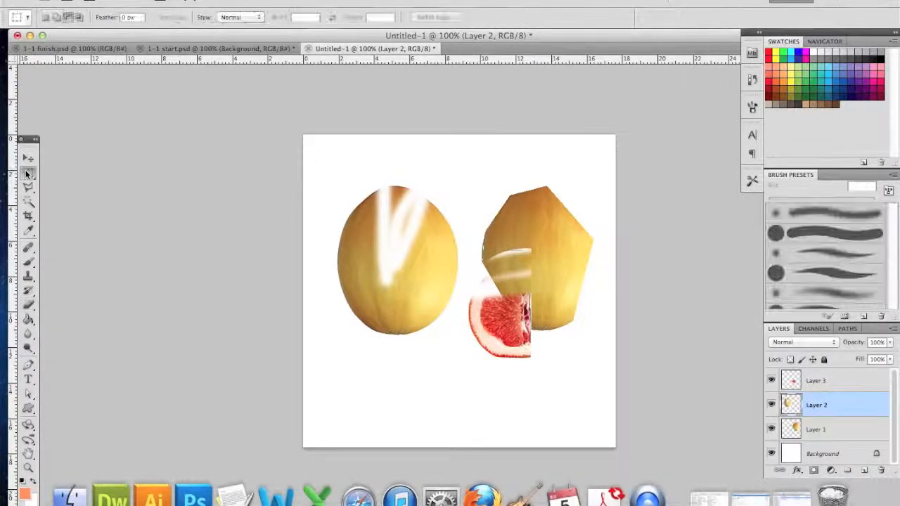
{"action": "left_click", "coordinate": [28, 173]}
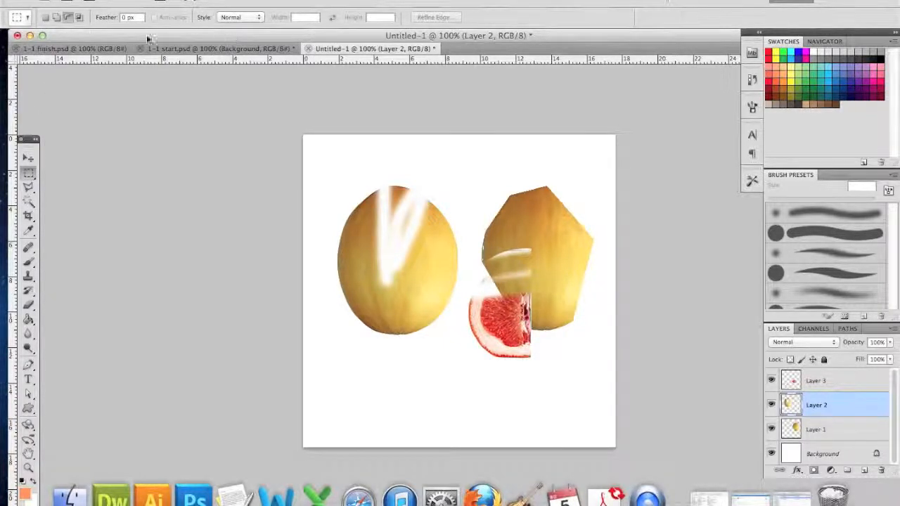
{"action": "left_click", "coordinate": [101, 17]}
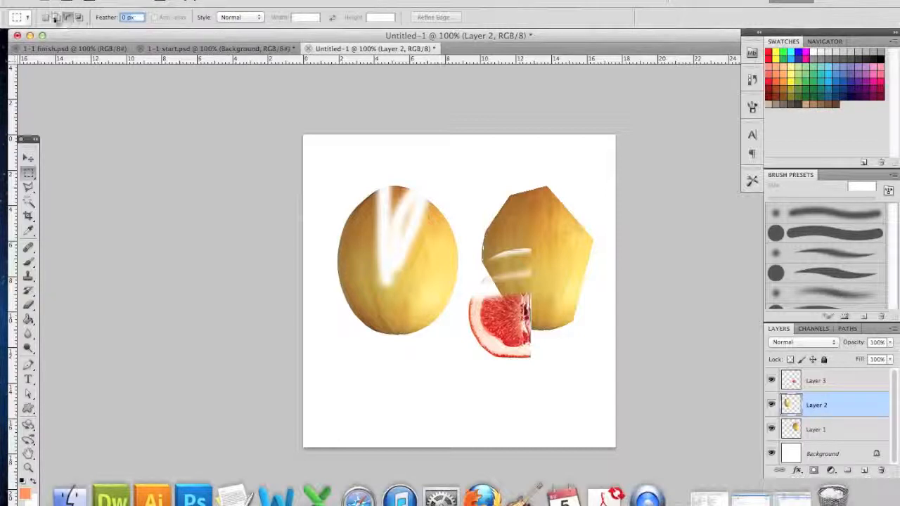
{"action": "left_click", "coordinate": [46, 17]}
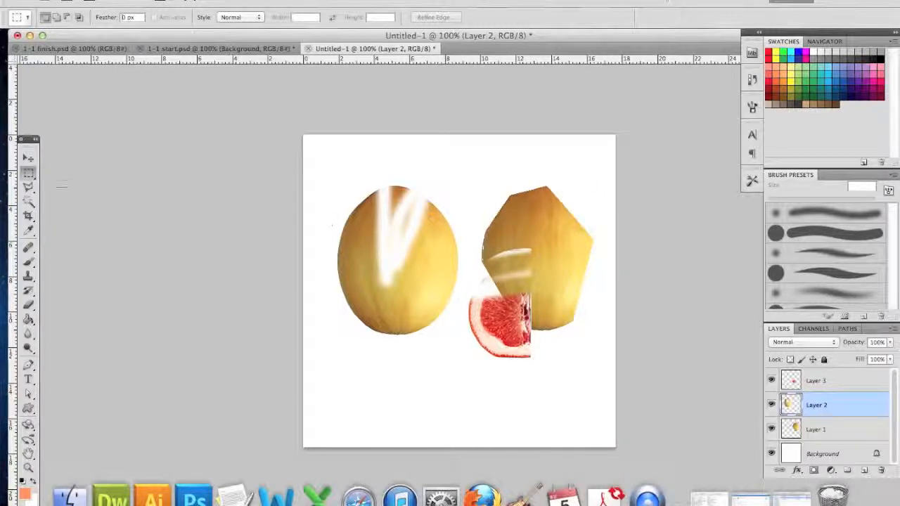
{"action": "left_click", "coordinate": [28, 187]}
{"action": "left_click", "coordinate": [383, 210]}
{"action": "left_click", "coordinate": [425, 251]}
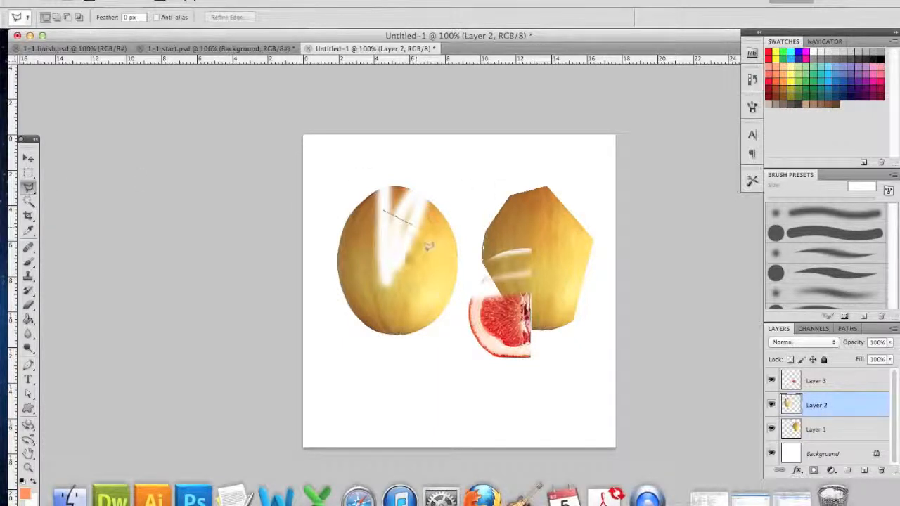
{"action": "left_click", "coordinate": [385, 275]}
{"action": "left_click", "coordinate": [376, 239]}
{"action": "left_click", "coordinate": [383, 211]}
{"action": "left_click", "coordinate": [28, 172]}
{"action": "left_click", "coordinate": [143, 149]}
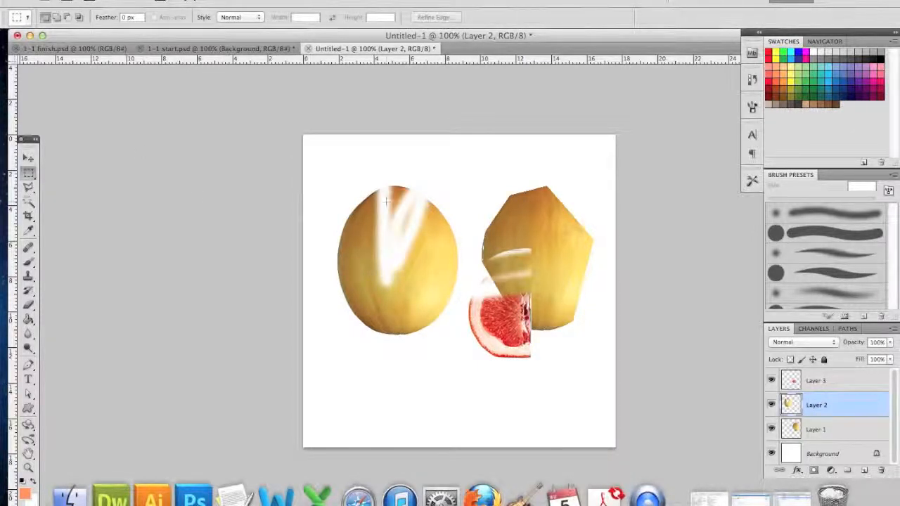
Select a four-sided area across the erased part of the round melon with the Polygonal Lasso tool, and deselect it.
{"action": "left_click", "coordinate": [29, 187]}
{"action": "left_click", "coordinate": [379, 209]}
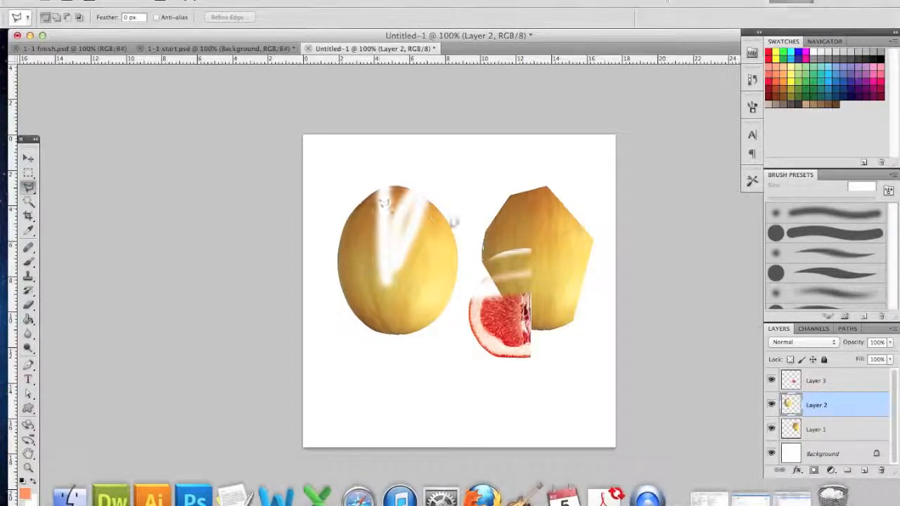
{"action": "left_click", "coordinate": [450, 227]}
{"action": "left_click", "coordinate": [427, 279]}
{"action": "left_click", "coordinate": [376, 265]}
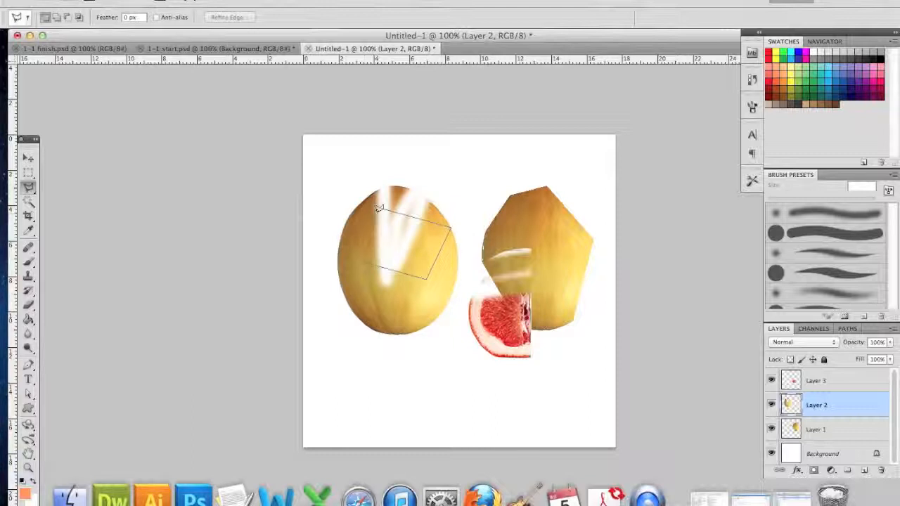
{"action": "left_click", "coordinate": [379, 209]}
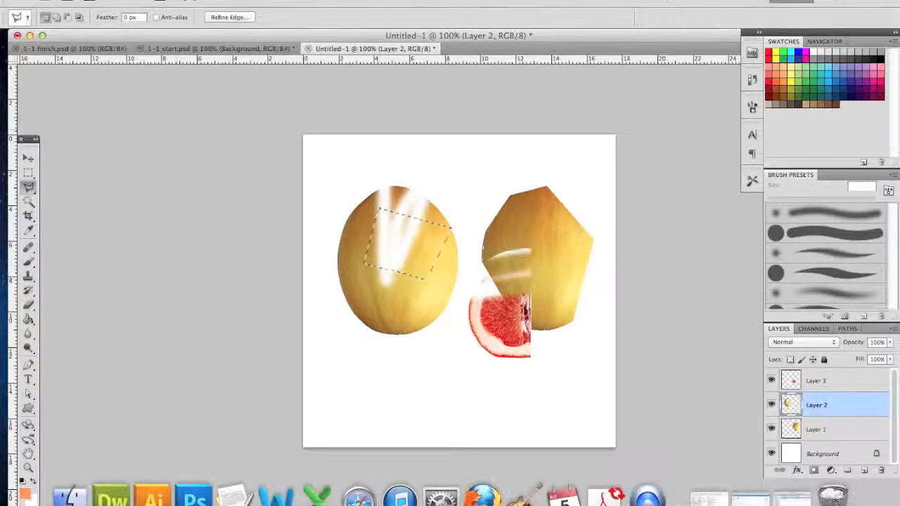
{"action": "left_click", "coordinate": [263, 0]}
{"action": "mouse_move", "coordinate": [231, 0]}
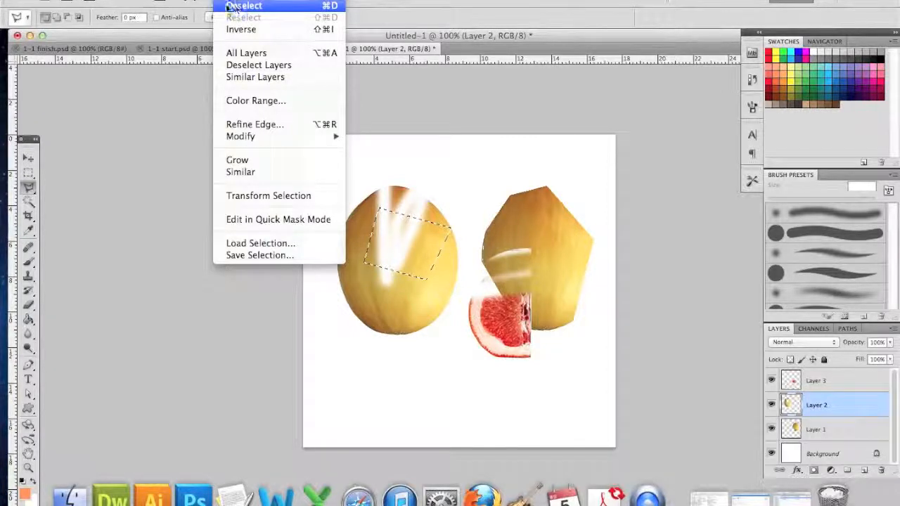
{"action": "left_click", "coordinate": [274, 7]}
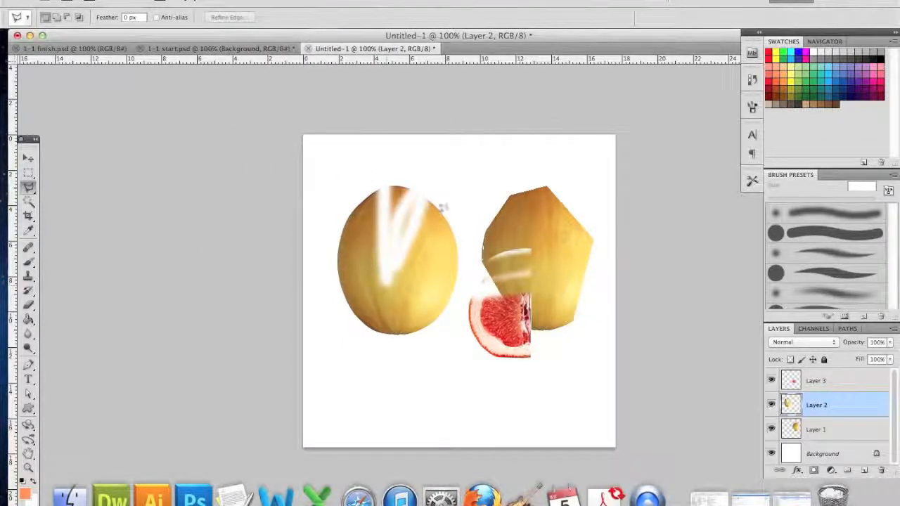
Enable Auto-Select for the Move tool and move the grapefruit piece on Layer 3 down and slightly left.
{"action": "left_click", "coordinate": [28, 172]}
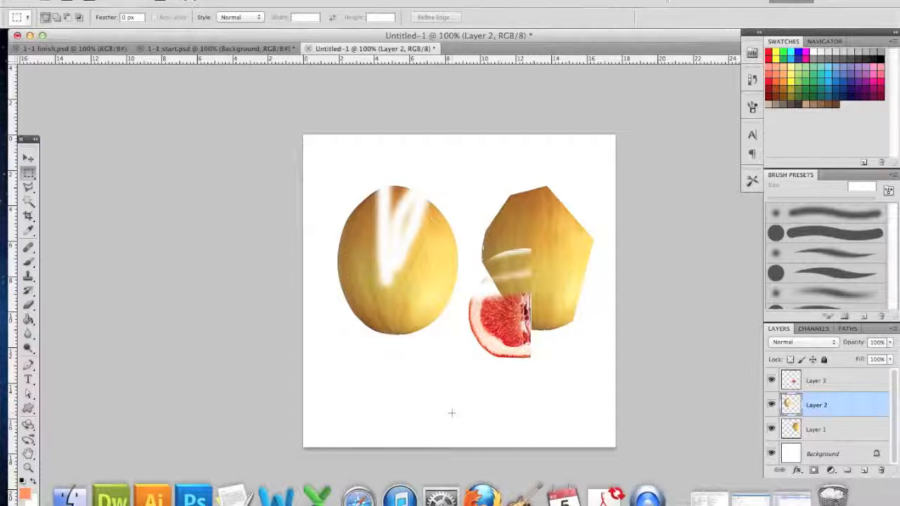
{"action": "left_click", "coordinate": [27, 160]}
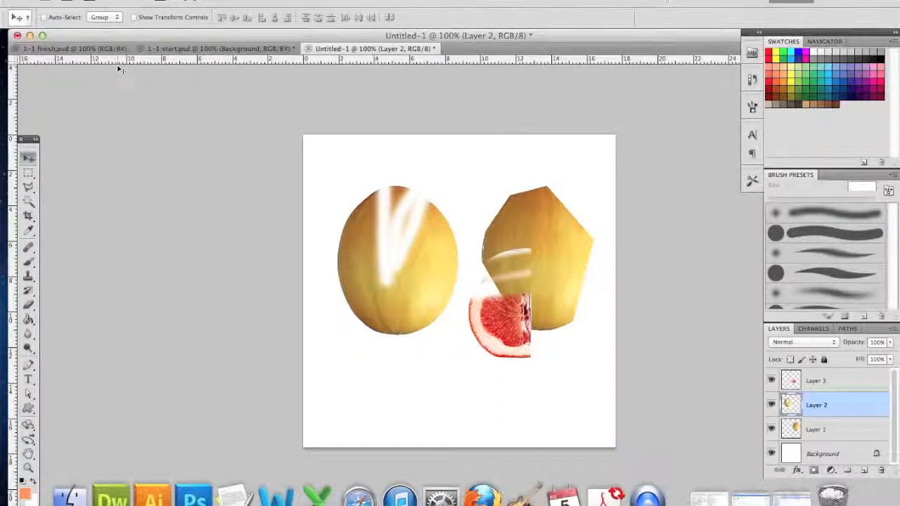
{"action": "left_click", "coordinate": [44, 18]}
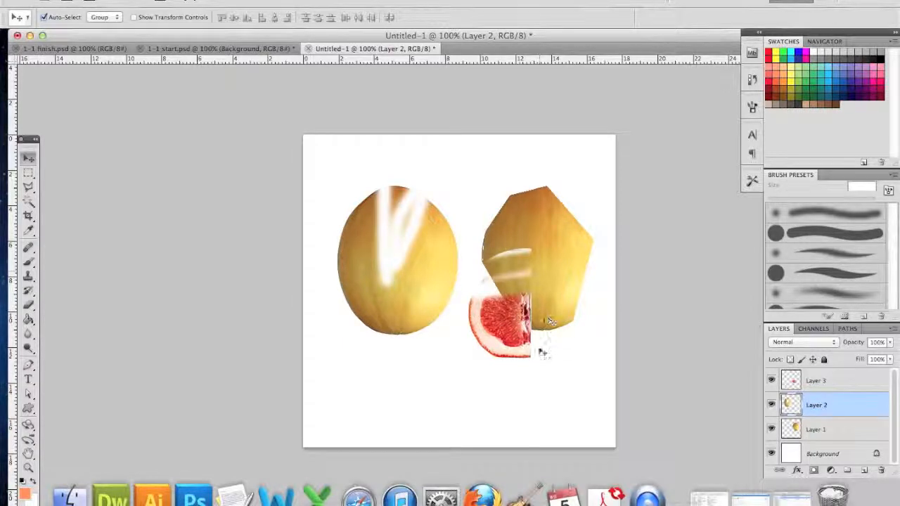
{"action": "left_click", "coordinate": [830, 385]}
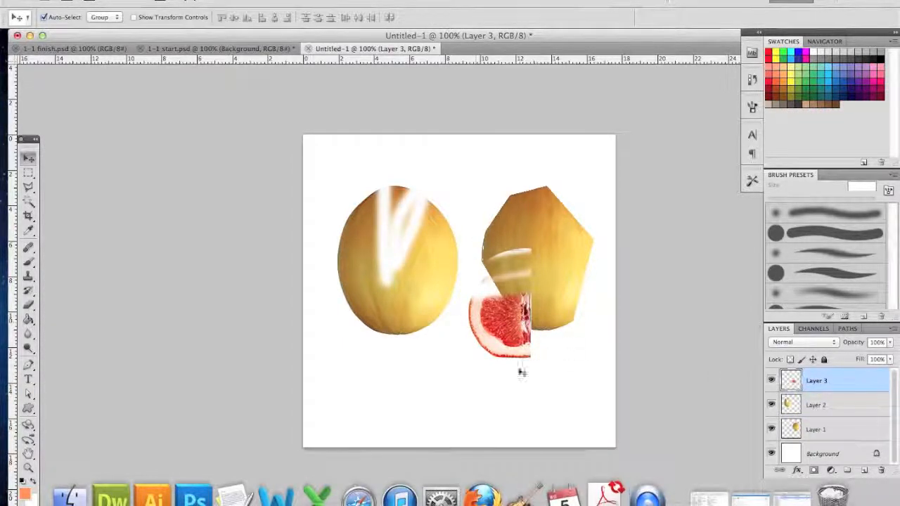
{"action": "left_click_drag", "start_coordinate": [506, 327], "coordinate": [490, 356]}
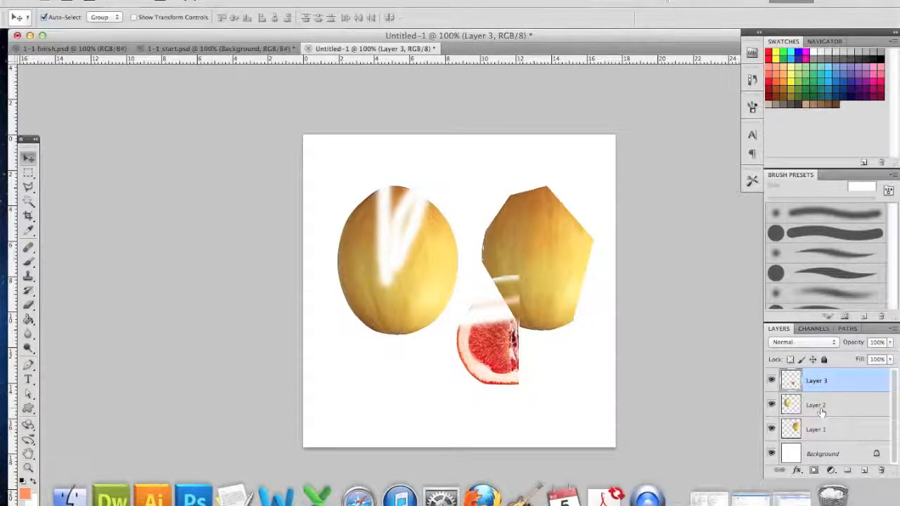
Reposition the round melon and the angular melon with Auto-Select, placing them side by side in the upper part of the canvas.
{"action": "left_click_drag", "start_coordinate": [427, 283], "coordinate": [408, 273]}
{"action": "left_click_drag", "start_coordinate": [539, 266], "coordinate": [549, 291]}
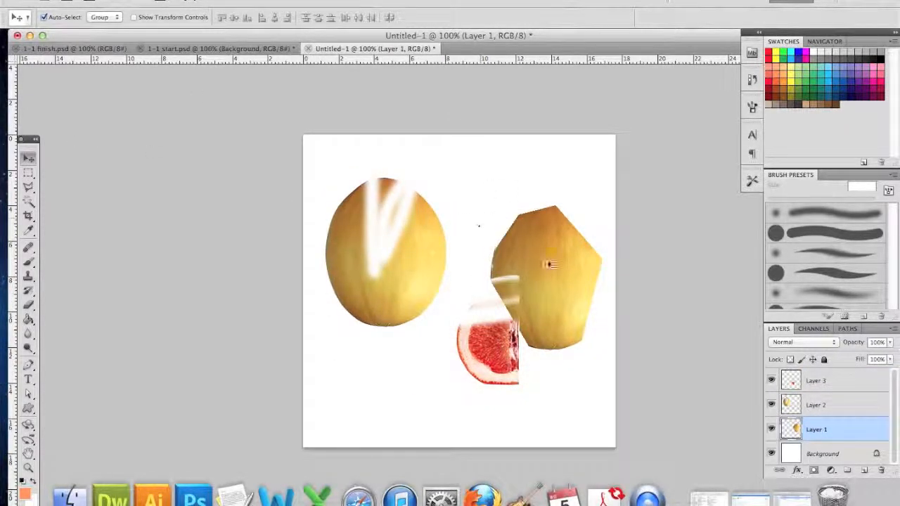
{"action": "left_click_drag", "start_coordinate": [521, 217], "coordinate": [494, 169]}
{"action": "left_click_drag", "start_coordinate": [406, 272], "coordinate": [430, 245]}
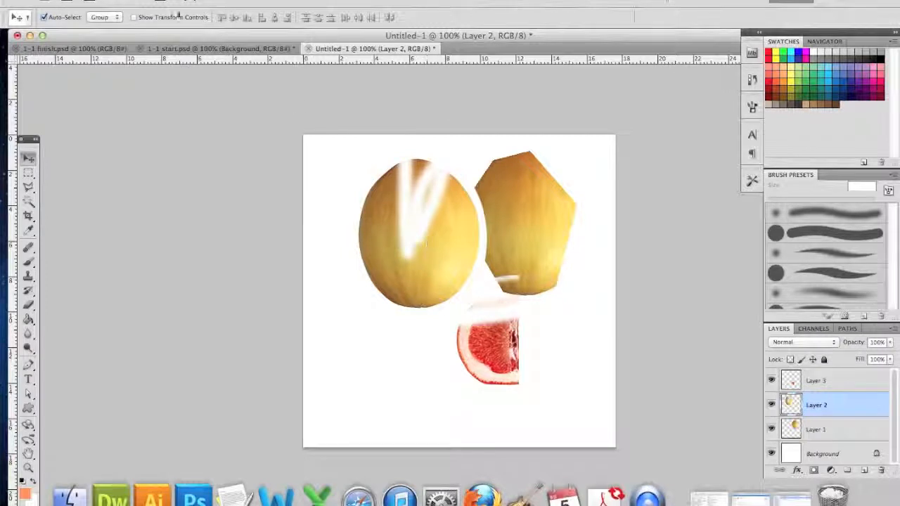
Turn off Auto-Select for the Move tool and move the round melon on Layer 2 down and to the right.
{"action": "left_click", "coordinate": [45, 18]}
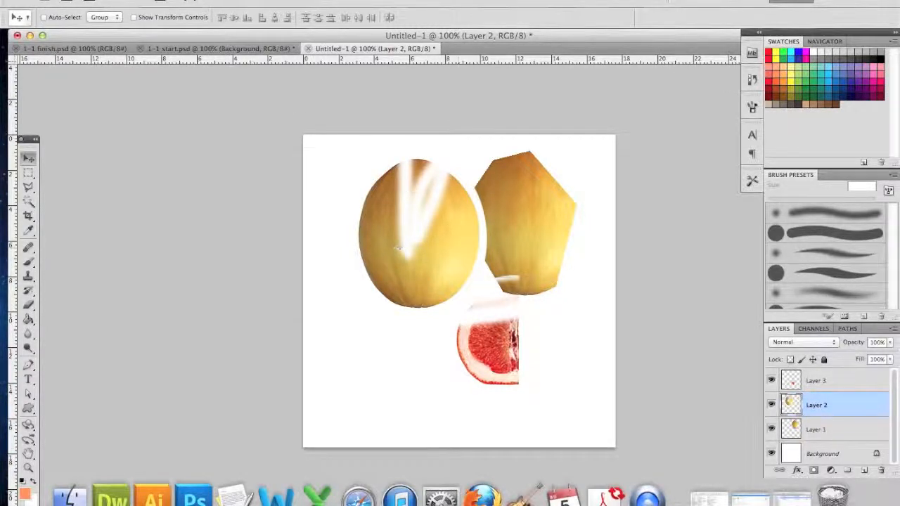
{"action": "left_click_drag", "start_coordinate": [449, 250], "coordinate": [487, 284]}
Make Layer 1 active and move the angular melon left until it sits mostly behind the round melon.
{"action": "left_click", "coordinate": [828, 383]}
{"action": "left_click", "coordinate": [815, 429]}
{"action": "left_click_drag", "start_coordinate": [550, 309], "coordinate": [538, 239]}
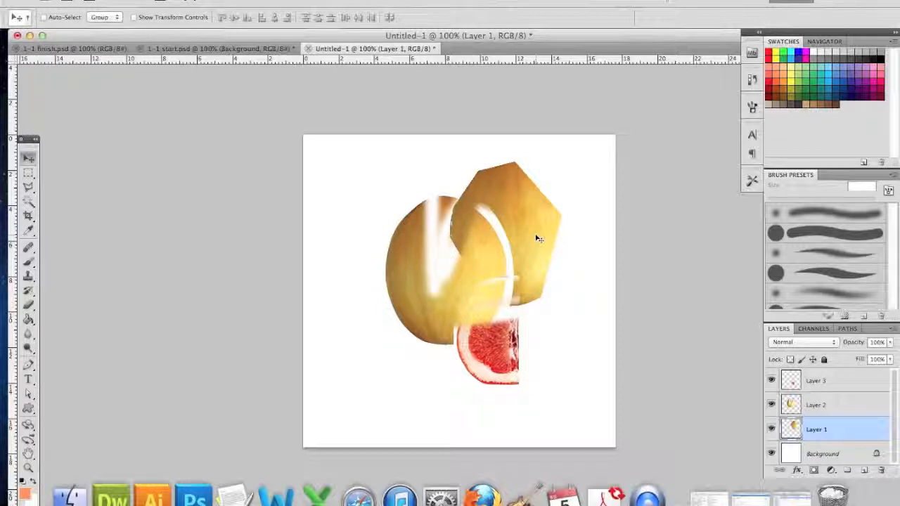
{"action": "left_click_drag", "start_coordinate": [441, 237], "coordinate": [414, 237]}
{"action": "left_click_drag", "start_coordinate": [500, 372], "coordinate": [446, 398]}
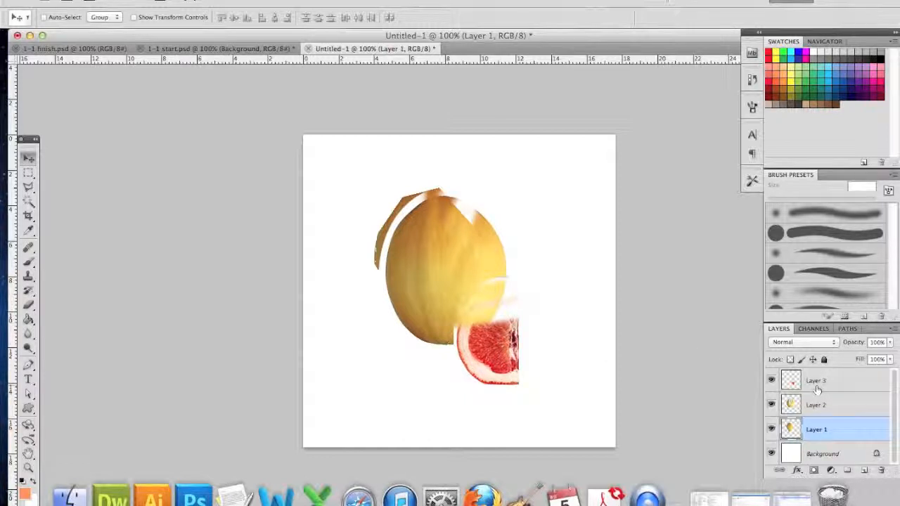
Reorder the layers so that Layer 1 is at the top of the stack, above Layer 3.
{"action": "left_click", "coordinate": [815, 382], "text": "shift"}
{"action": "left_click", "coordinate": [817, 384]}
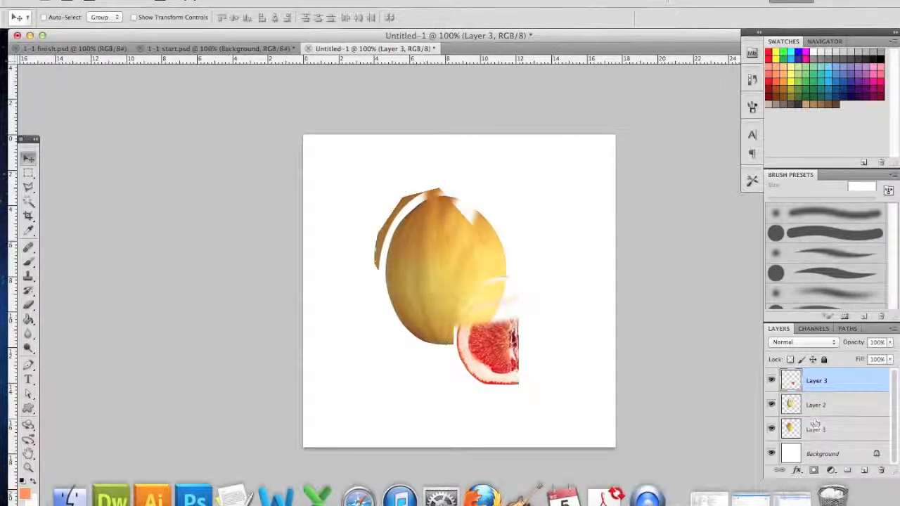
{"action": "left_click_drag", "start_coordinate": [820, 432], "coordinate": [798, 376]}
Shift the angular melon on Layer 1 around in front of the other fruits, ending over the round melon's right side.
{"action": "left_click_drag", "start_coordinate": [418, 304], "coordinate": [482, 283]}
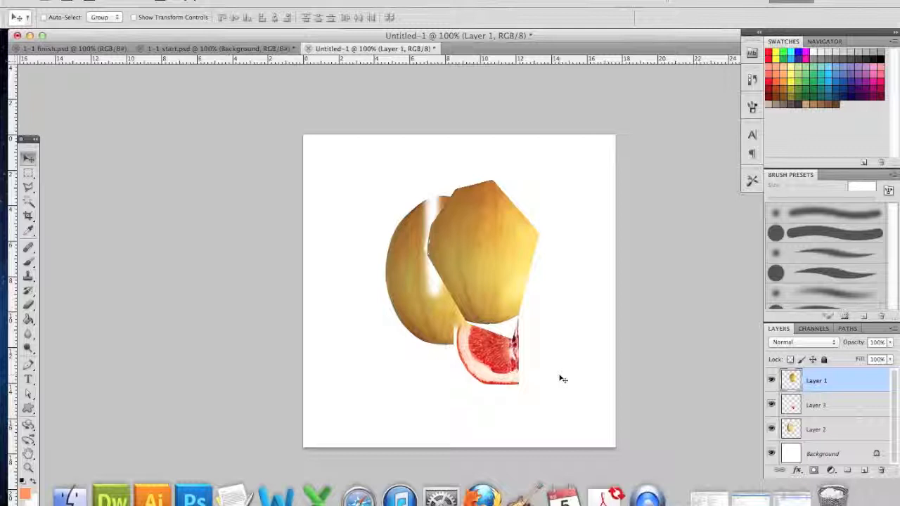
{"action": "left_click_drag", "start_coordinate": [500, 300], "coordinate": [579, 299]}
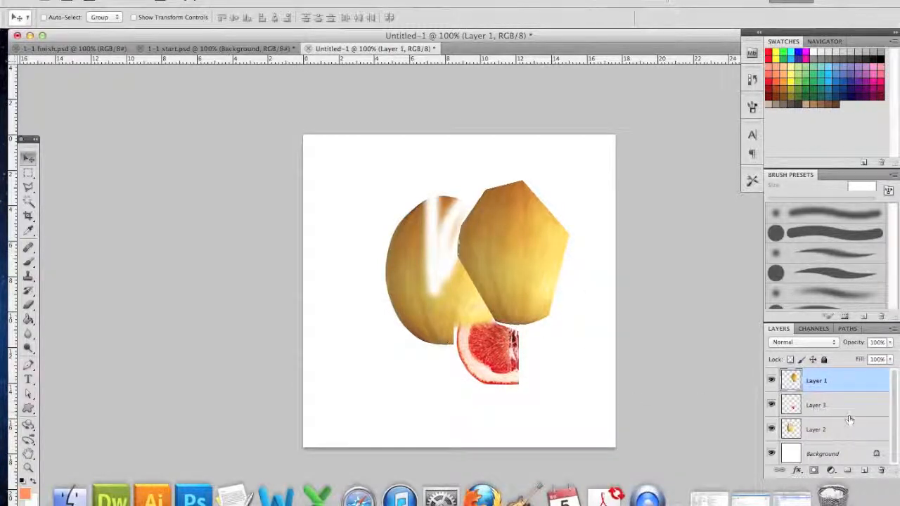
{"action": "left_click_drag", "start_coordinate": [387, 250], "coordinate": [362, 245]}
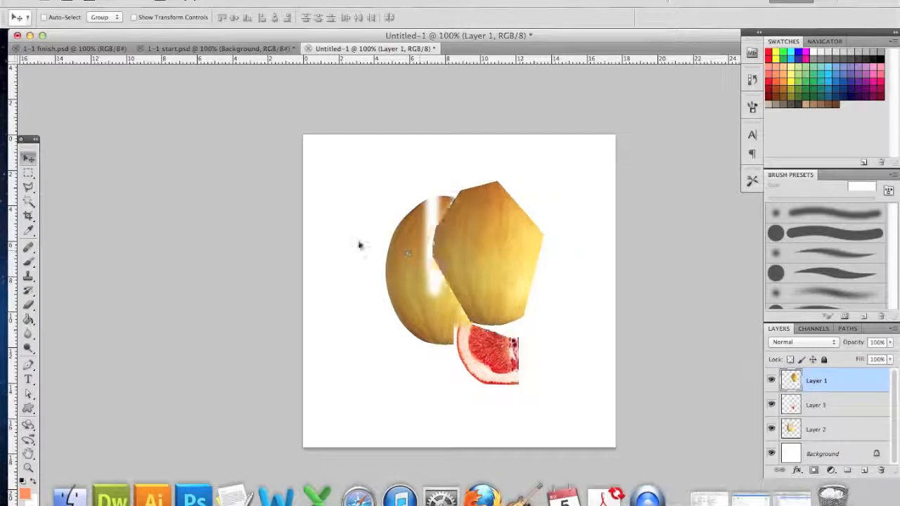
{"action": "left_click_drag", "start_coordinate": [518, 364], "coordinate": [489, 362]}
{"action": "key", "text": "super+z"}
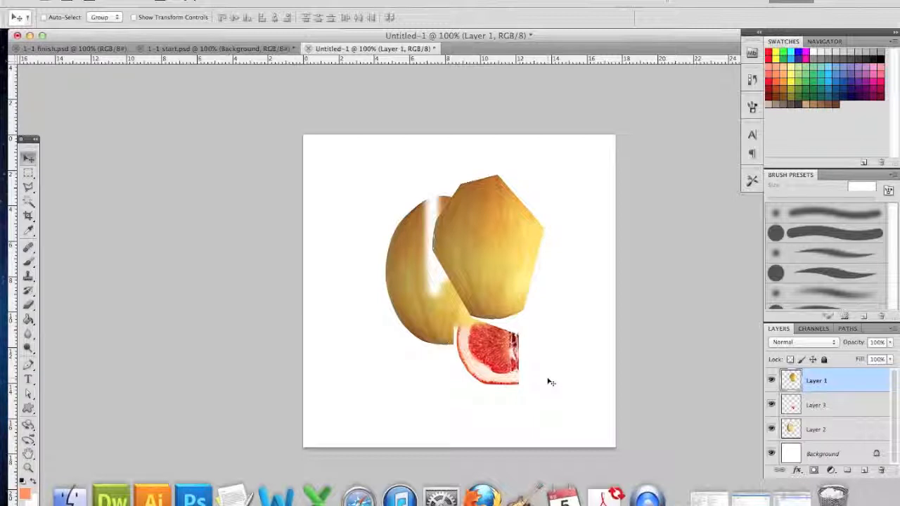
{"action": "mouse_move", "coordinate": [511, 228]}
{"action": "left_mouse_down"}
{"action": "mouse_move", "coordinate": [544, 215]}
{"action": "mouse_move", "coordinate": [529, 227]}
{"action": "left_mouse_up"}
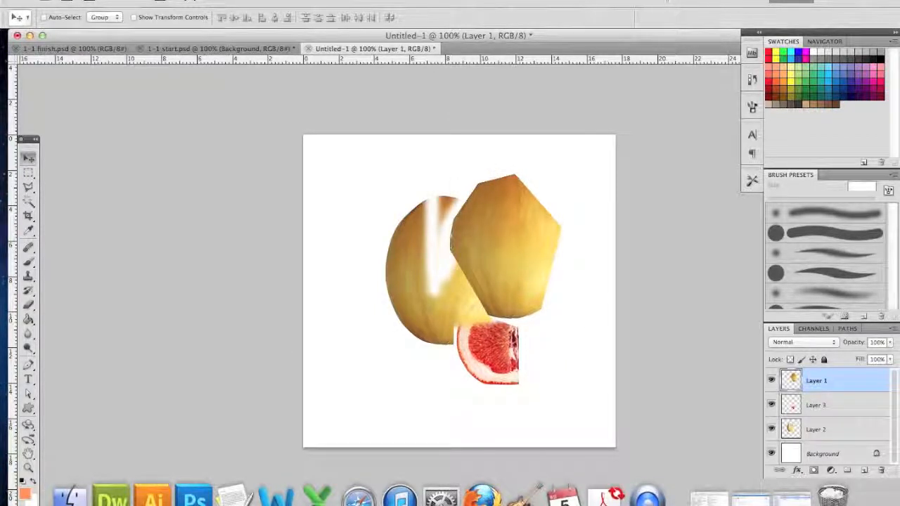
Enlarge the angular melon slightly from its upper-right corner with Free Transform, apply it, and move the melon a little left.
{"action": "left_click", "coordinate": [125, 0]}
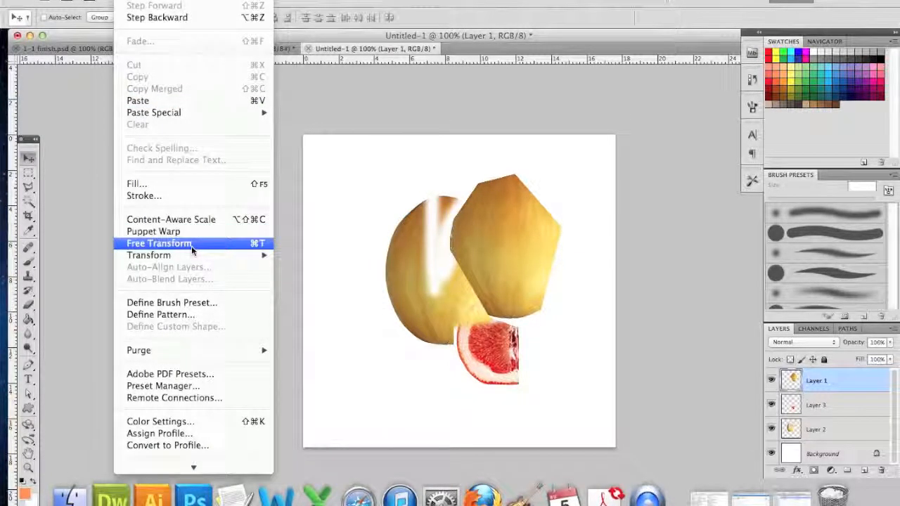
{"action": "left_click", "coordinate": [255, 244]}
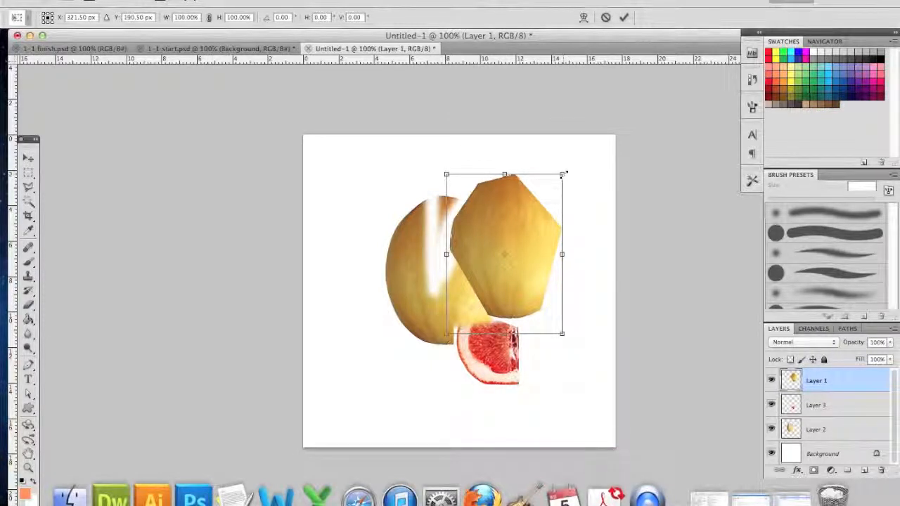
{"action": "left_click_drag", "start_coordinate": [563, 173], "coordinate": [580, 169]}
{"action": "key", "text": "Return"}
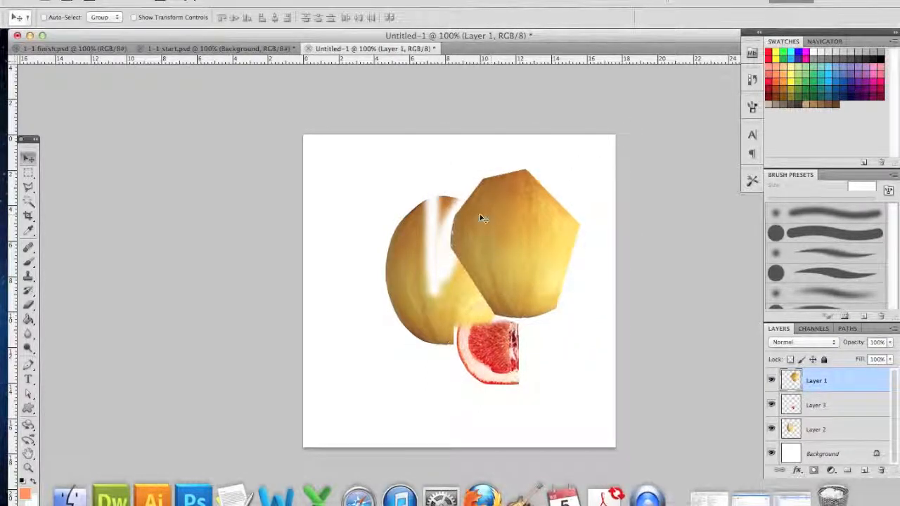
{"action": "left_click_drag", "start_coordinate": [480, 218], "coordinate": [460, 219]}
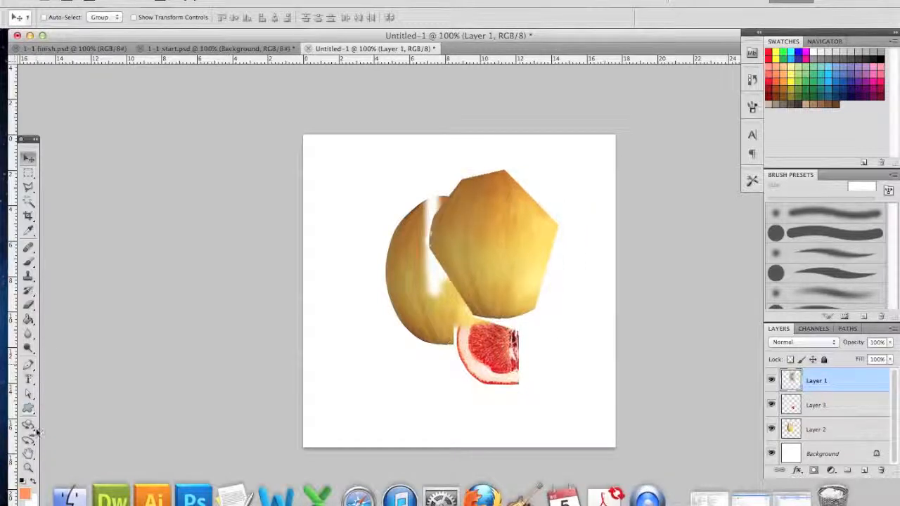
Zoom in to 800% on the angular melon's upper-left edge and examine its pixels.
{"action": "left_click", "coordinate": [31, 466]}
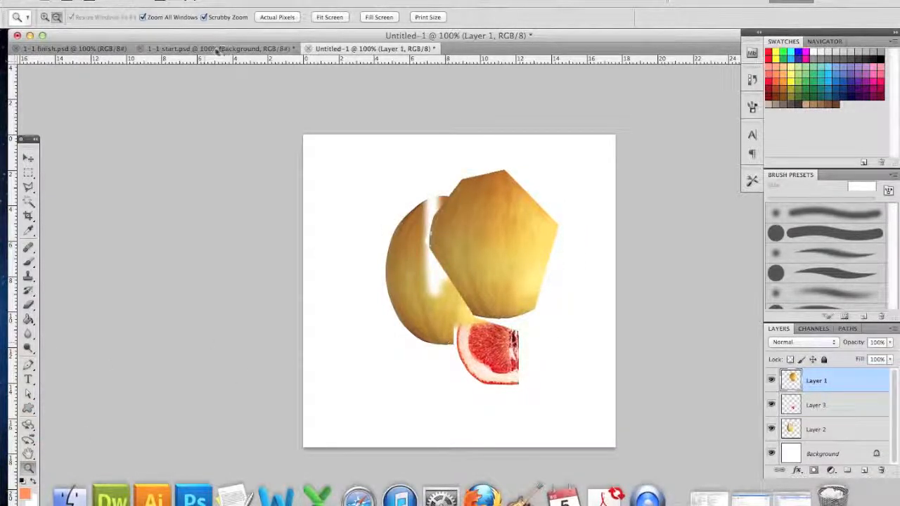
{"action": "left_click", "coordinate": [44, 17]}
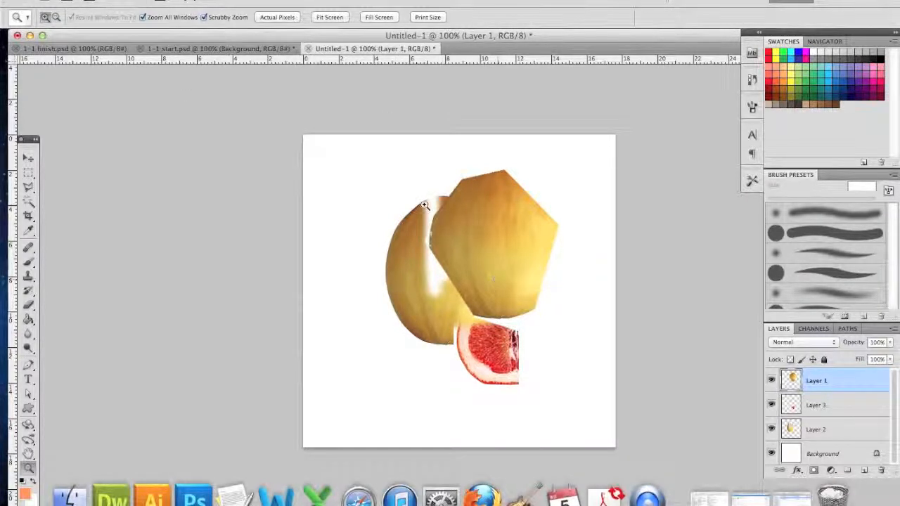
{"action": "left_click", "coordinate": [549, 254]}
{"action": "left_click", "coordinate": [549, 255]}
{"action": "scroll", "coordinate": [576, 292], "scroll_direction": "down", "scroll_amount": 5}
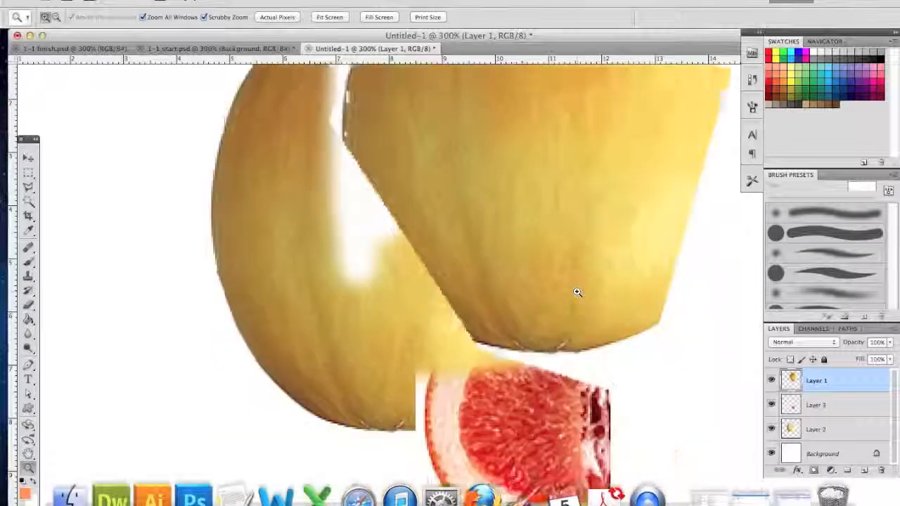
{"action": "scroll", "coordinate": [554, 213], "scroll_direction": "down", "scroll_amount": 5}
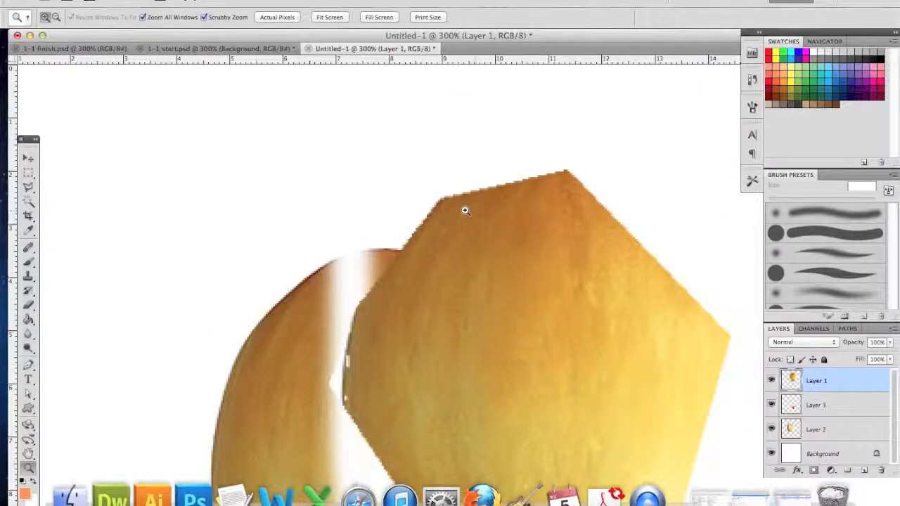
{"action": "left_click", "coordinate": [464, 209]}
{"action": "left_click", "coordinate": [458, 288]}
{"action": "left_click", "coordinate": [454, 279]}
{"action": "left_click", "coordinate": [454, 279]}
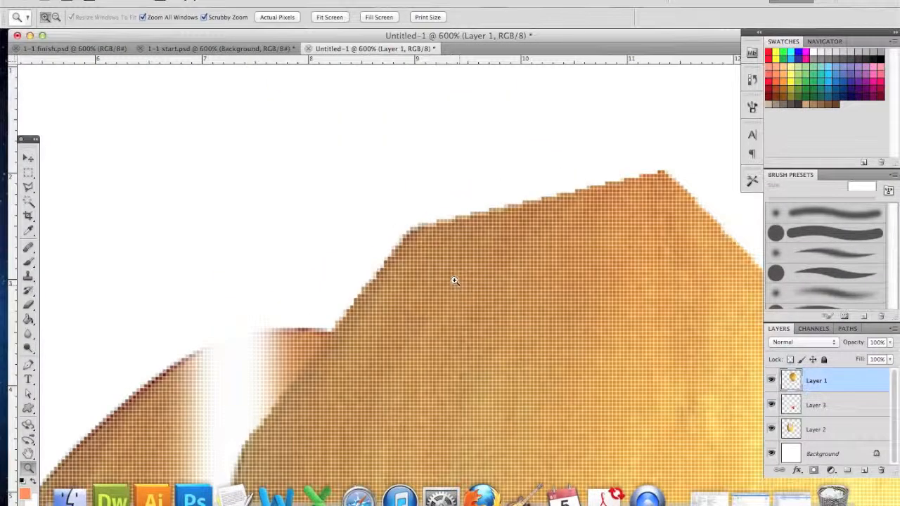
{"action": "left_click", "coordinate": [454, 280]}
{"action": "left_click", "coordinate": [454, 281]}
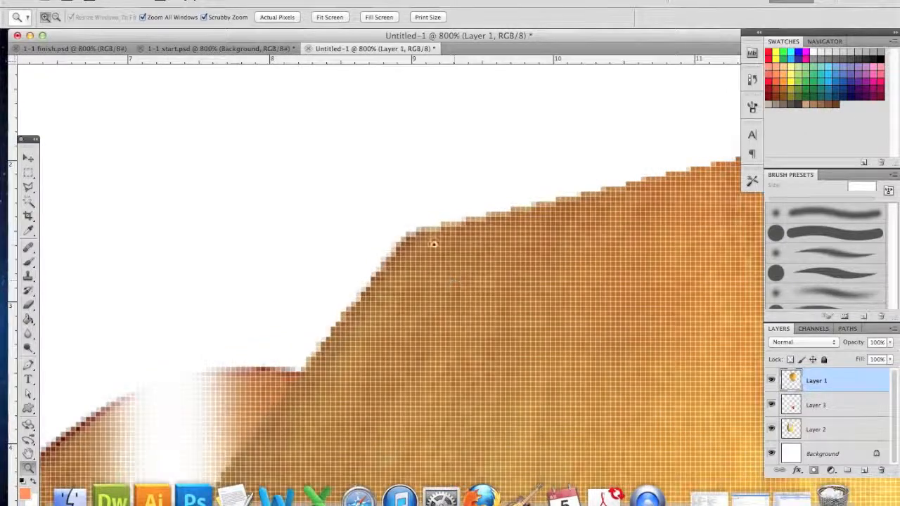
{"action": "scroll", "coordinate": [511, 245], "scroll_direction": "down", "scroll_amount": 5}
{"action": "scroll", "coordinate": [512, 244], "scroll_direction": "right", "scroll_amount": 5}
{"action": "scroll", "coordinate": [396, 208], "scroll_direction": "up", "scroll_amount": 7}
{"action": "scroll", "coordinate": [395, 208], "scroll_direction": "left", "scroll_amount": 5}
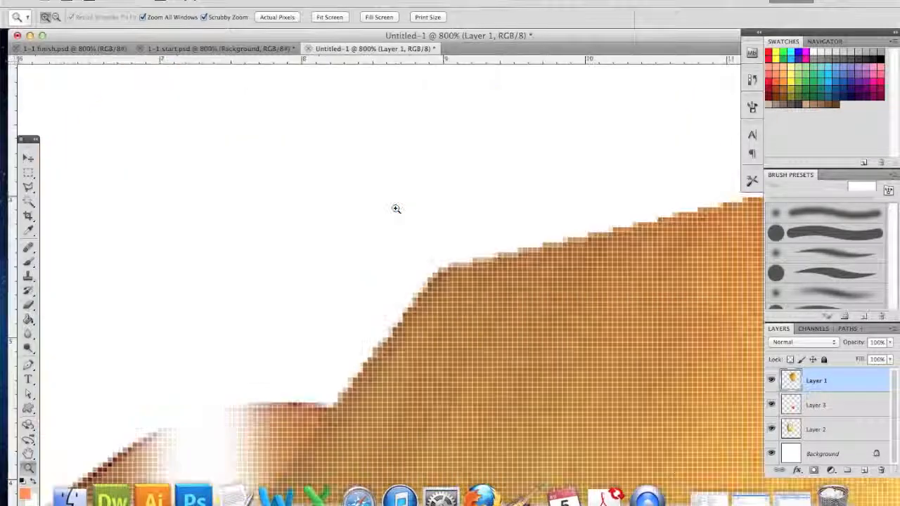
{"action": "scroll", "coordinate": [396, 208], "scroll_direction": "down", "scroll_amount": 3}
{"action": "scroll", "coordinate": [396, 208], "scroll_direction": "right", "scroll_amount": 3}
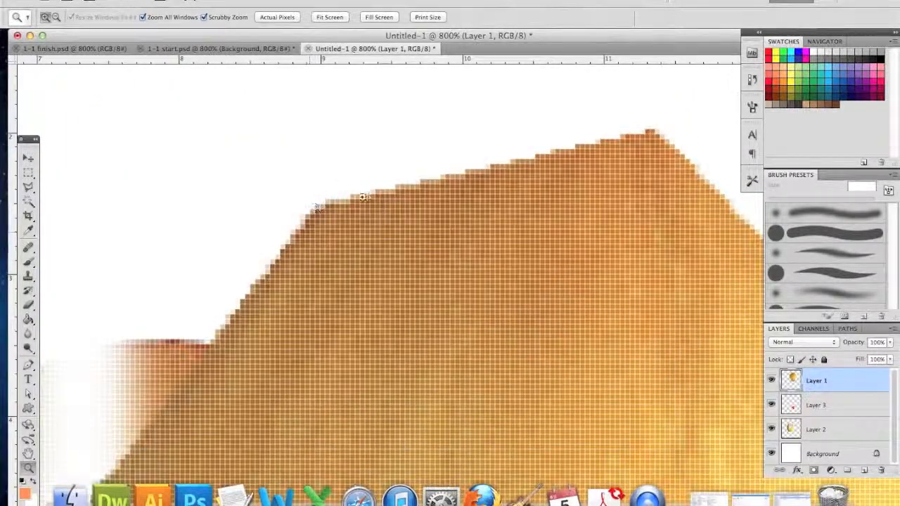
Move the angular melon on Layer 1 back and forth at 800% zoom, ending slightly up and to the left.
{"action": "left_click", "coordinate": [29, 157]}
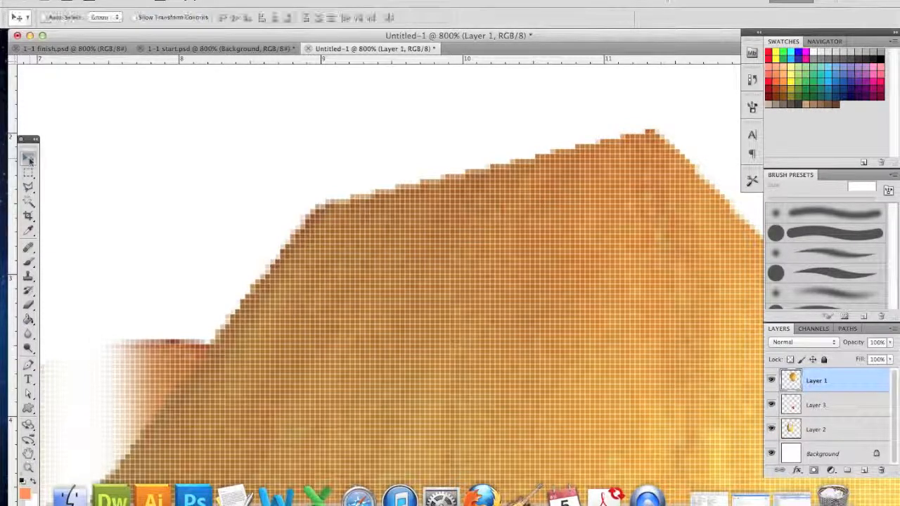
{"action": "left_click_drag", "start_coordinate": [330, 238], "coordinate": [350, 208]}
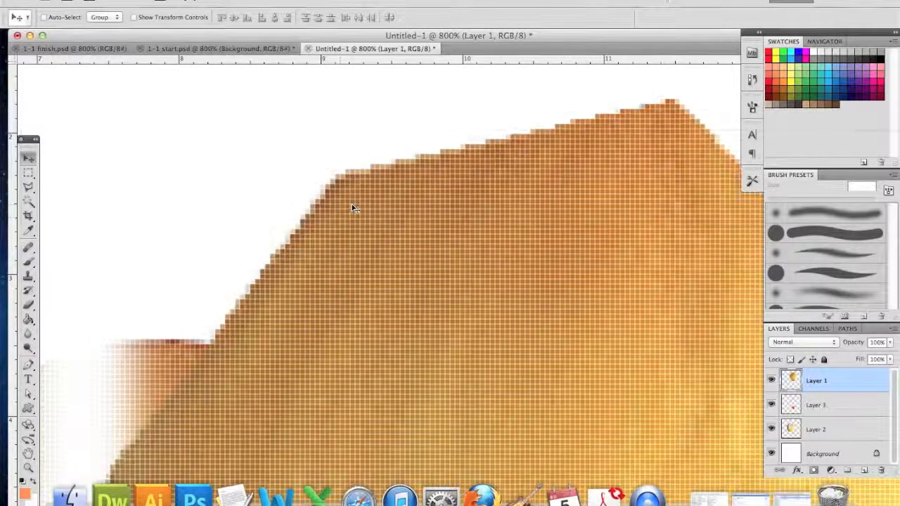
{"action": "left_click_drag", "start_coordinate": [444, 274], "coordinate": [376, 241]}
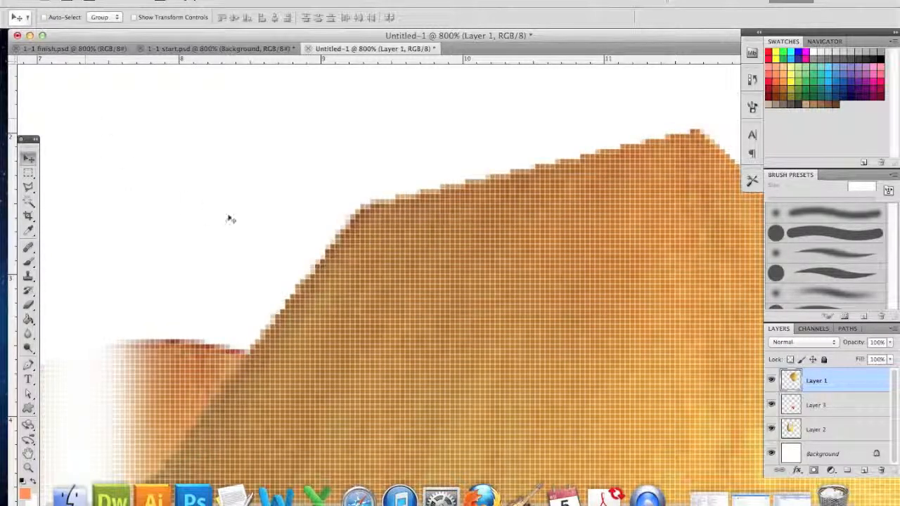
{"action": "left_click_drag", "start_coordinate": [400, 260], "coordinate": [347, 221]}
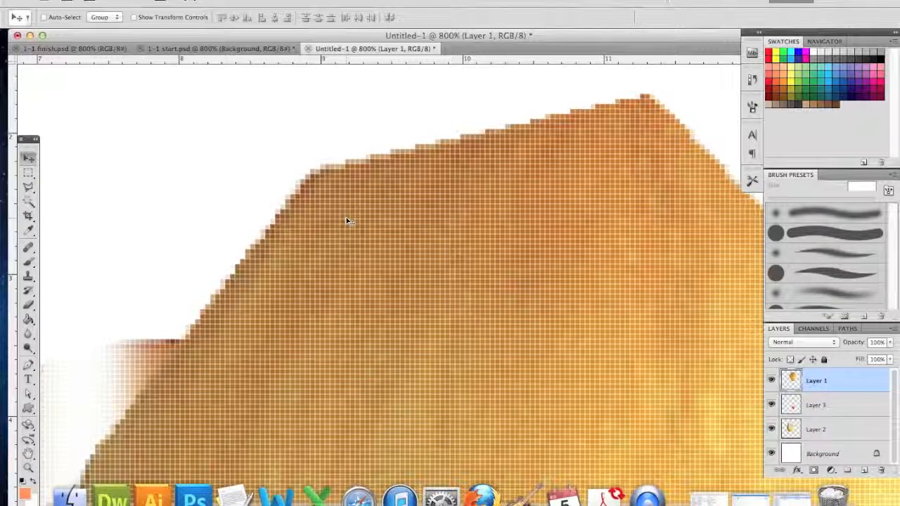
{"action": "left_click_drag", "start_coordinate": [347, 220], "coordinate": [337, 191]}
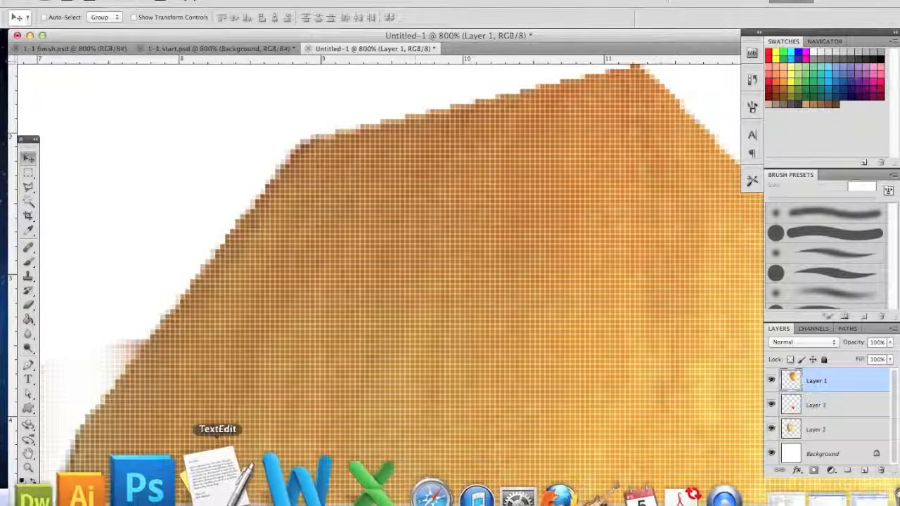
Switch to the class notes in TextEdit, review the bitmap and vector program sections, then minimise them and return to Photoshop.
{"action": "left_click", "coordinate": [214, 478]}
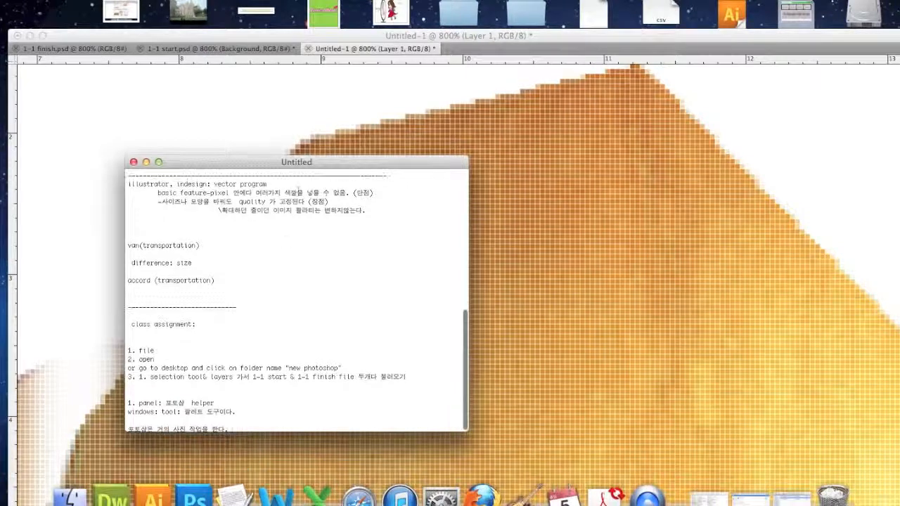
{"action": "left_click_drag", "start_coordinate": [300, 163], "coordinate": [457, 164]}
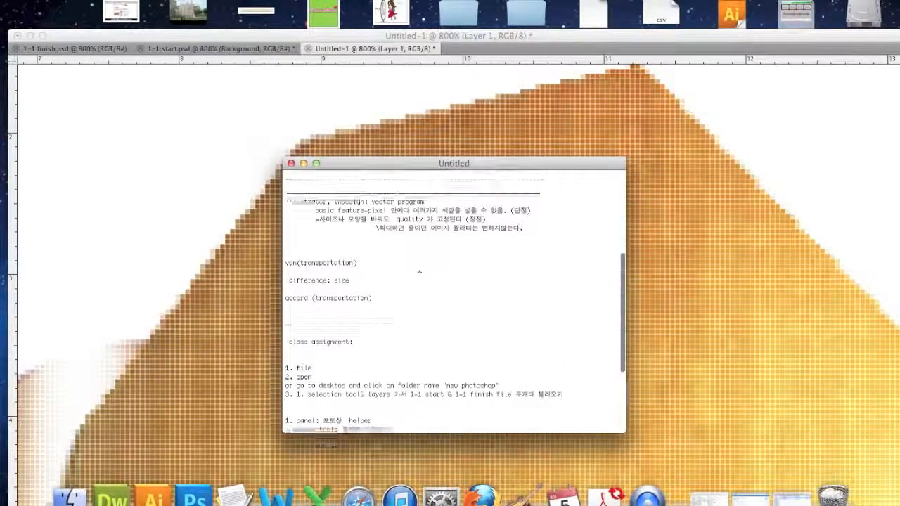
{"action": "scroll", "coordinate": [419, 272], "scroll_direction": "up", "scroll_amount": 5}
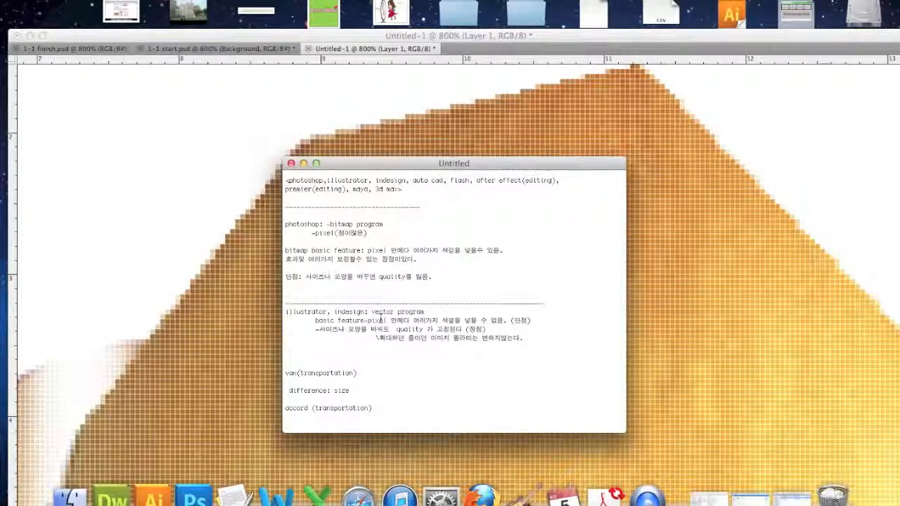
{"action": "left_click", "coordinate": [305, 163]}
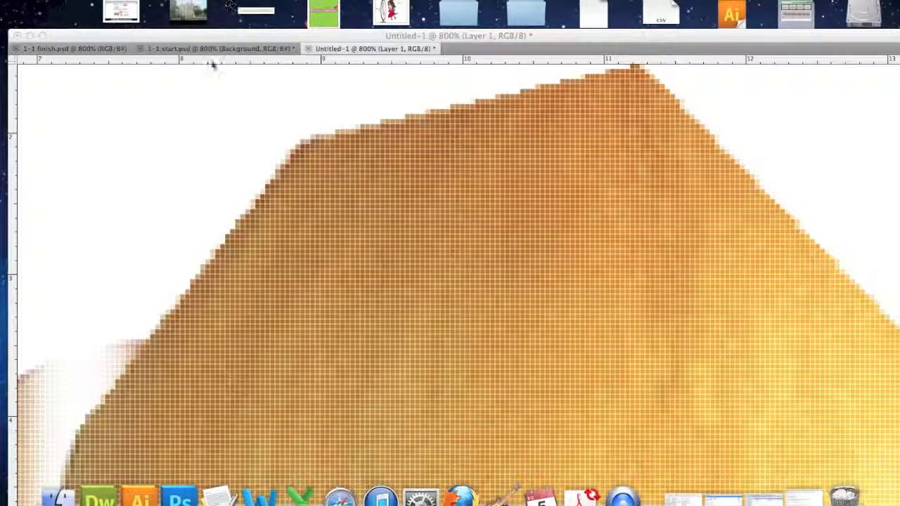
{"action": "key", "text": "Tab"}
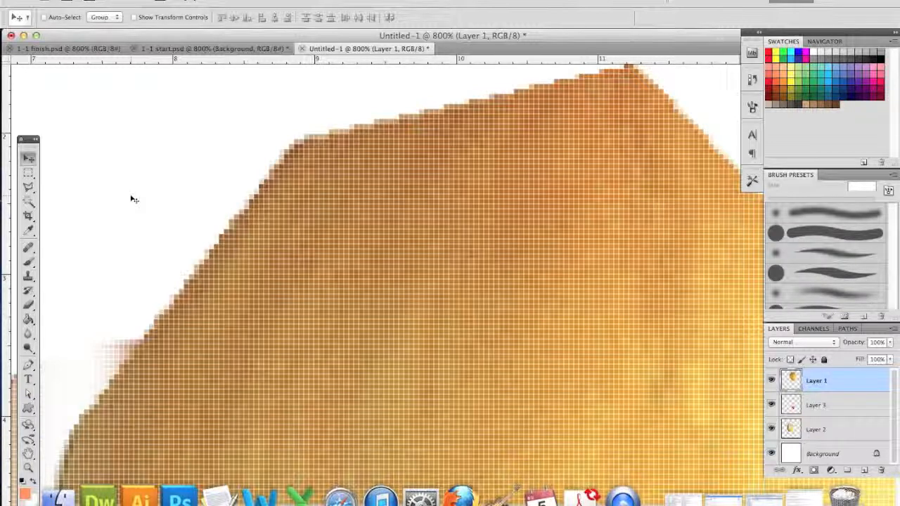
Reopen the TextEdit class notes and review the introduction to Photoshop and the graphic software list.
{"action": "left_click", "coordinate": [223, 478]}
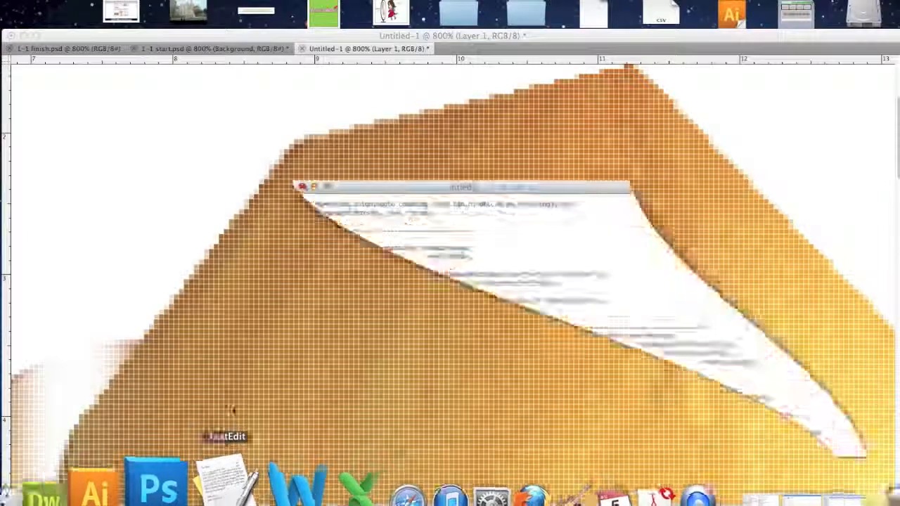
{"action": "scroll", "coordinate": [352, 256], "scroll_direction": "up", "scroll_amount": 5}
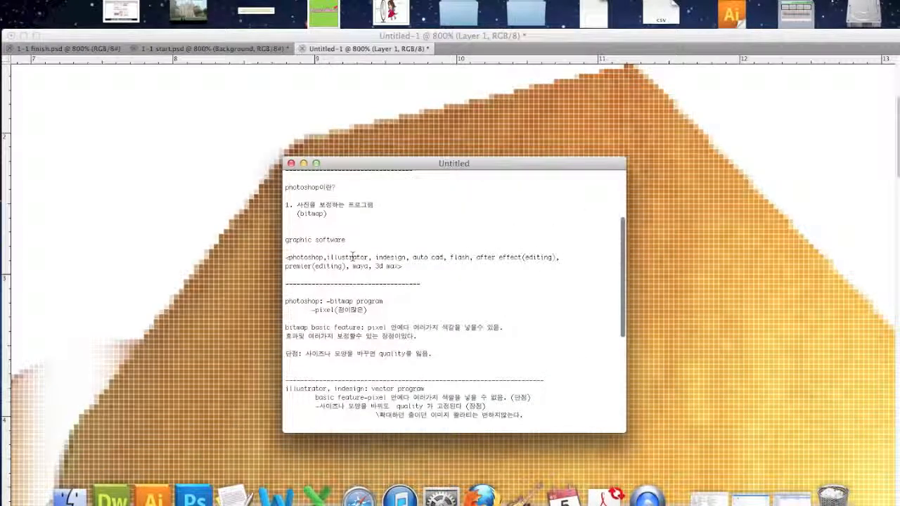
{"action": "scroll", "coordinate": [352, 257], "scroll_direction": "up", "scroll_amount": 5}
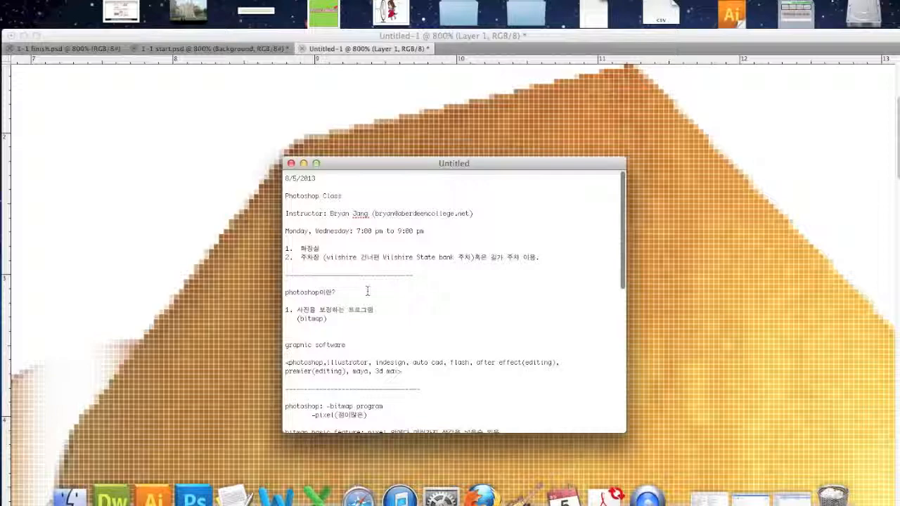
{"action": "scroll", "coordinate": [367, 291], "scroll_direction": "down", "scroll_amount": 1}
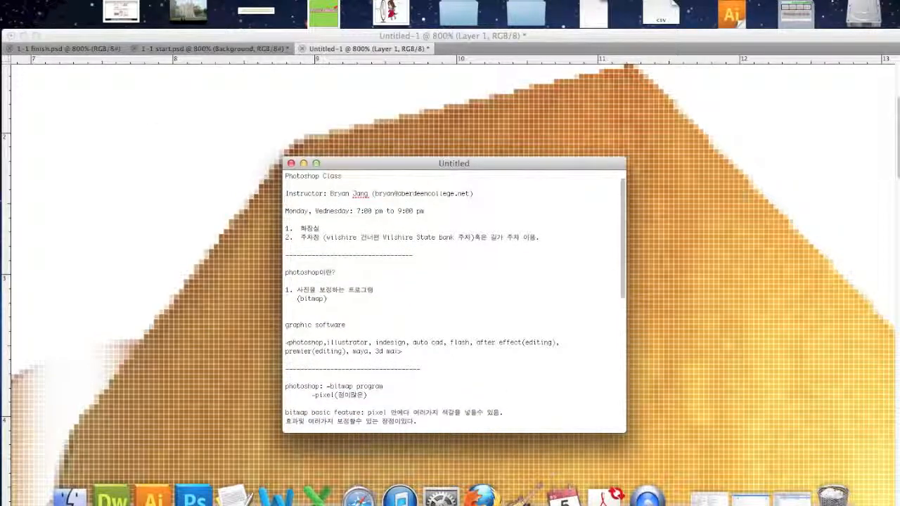
{"action": "left_click", "coordinate": [81, 250]}
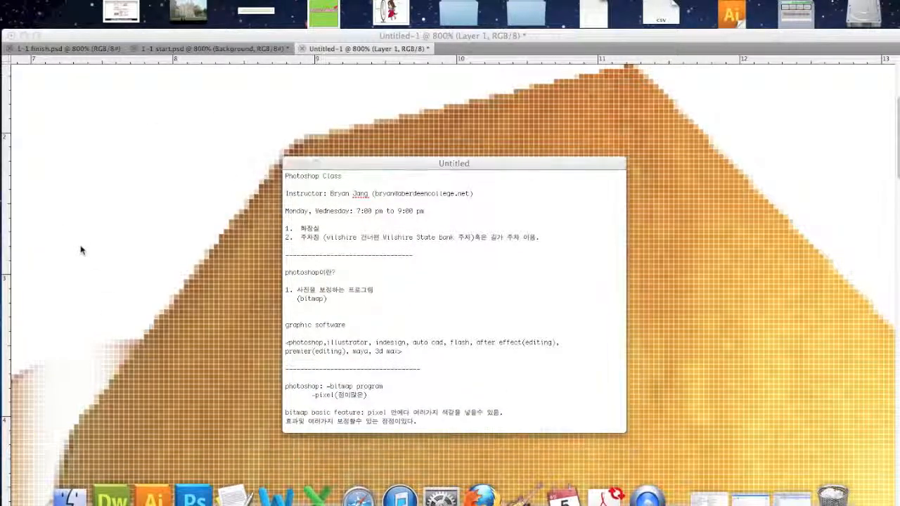